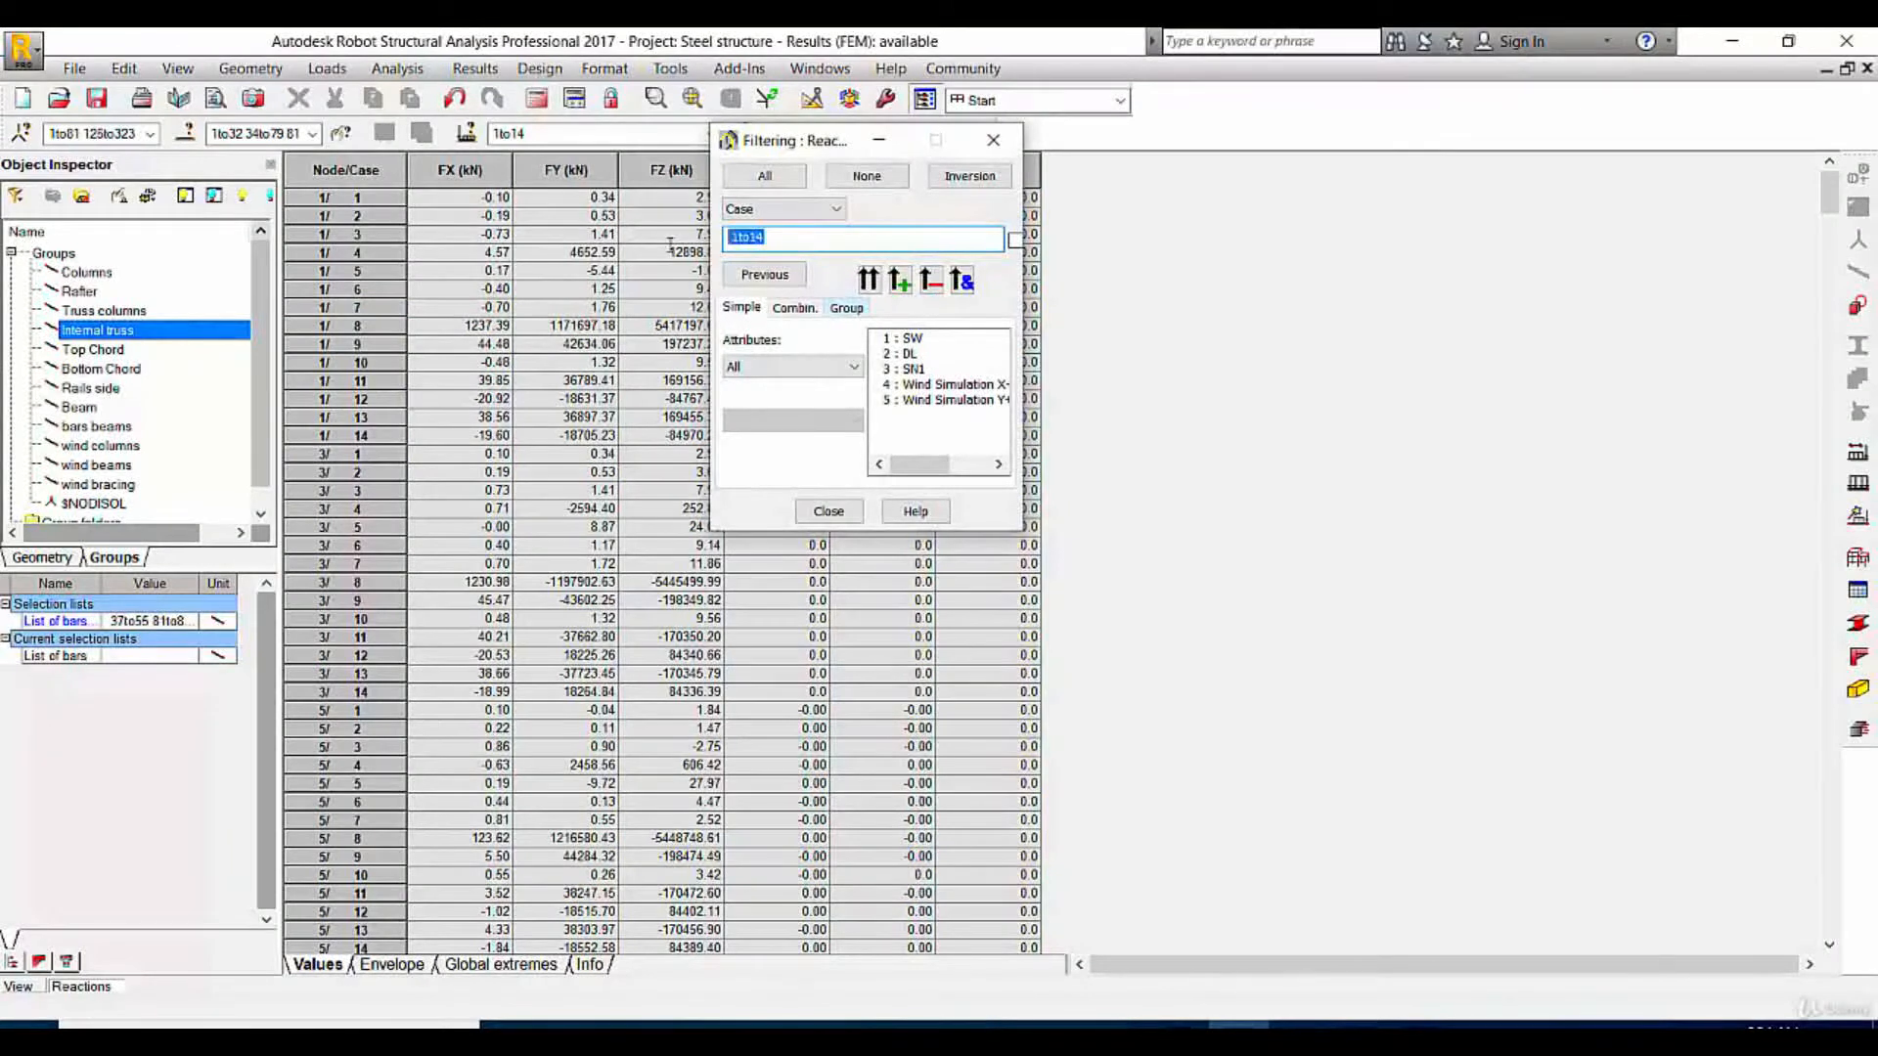
Filter the reactions table by node so that only node 15 is included
left_click(745, 209)
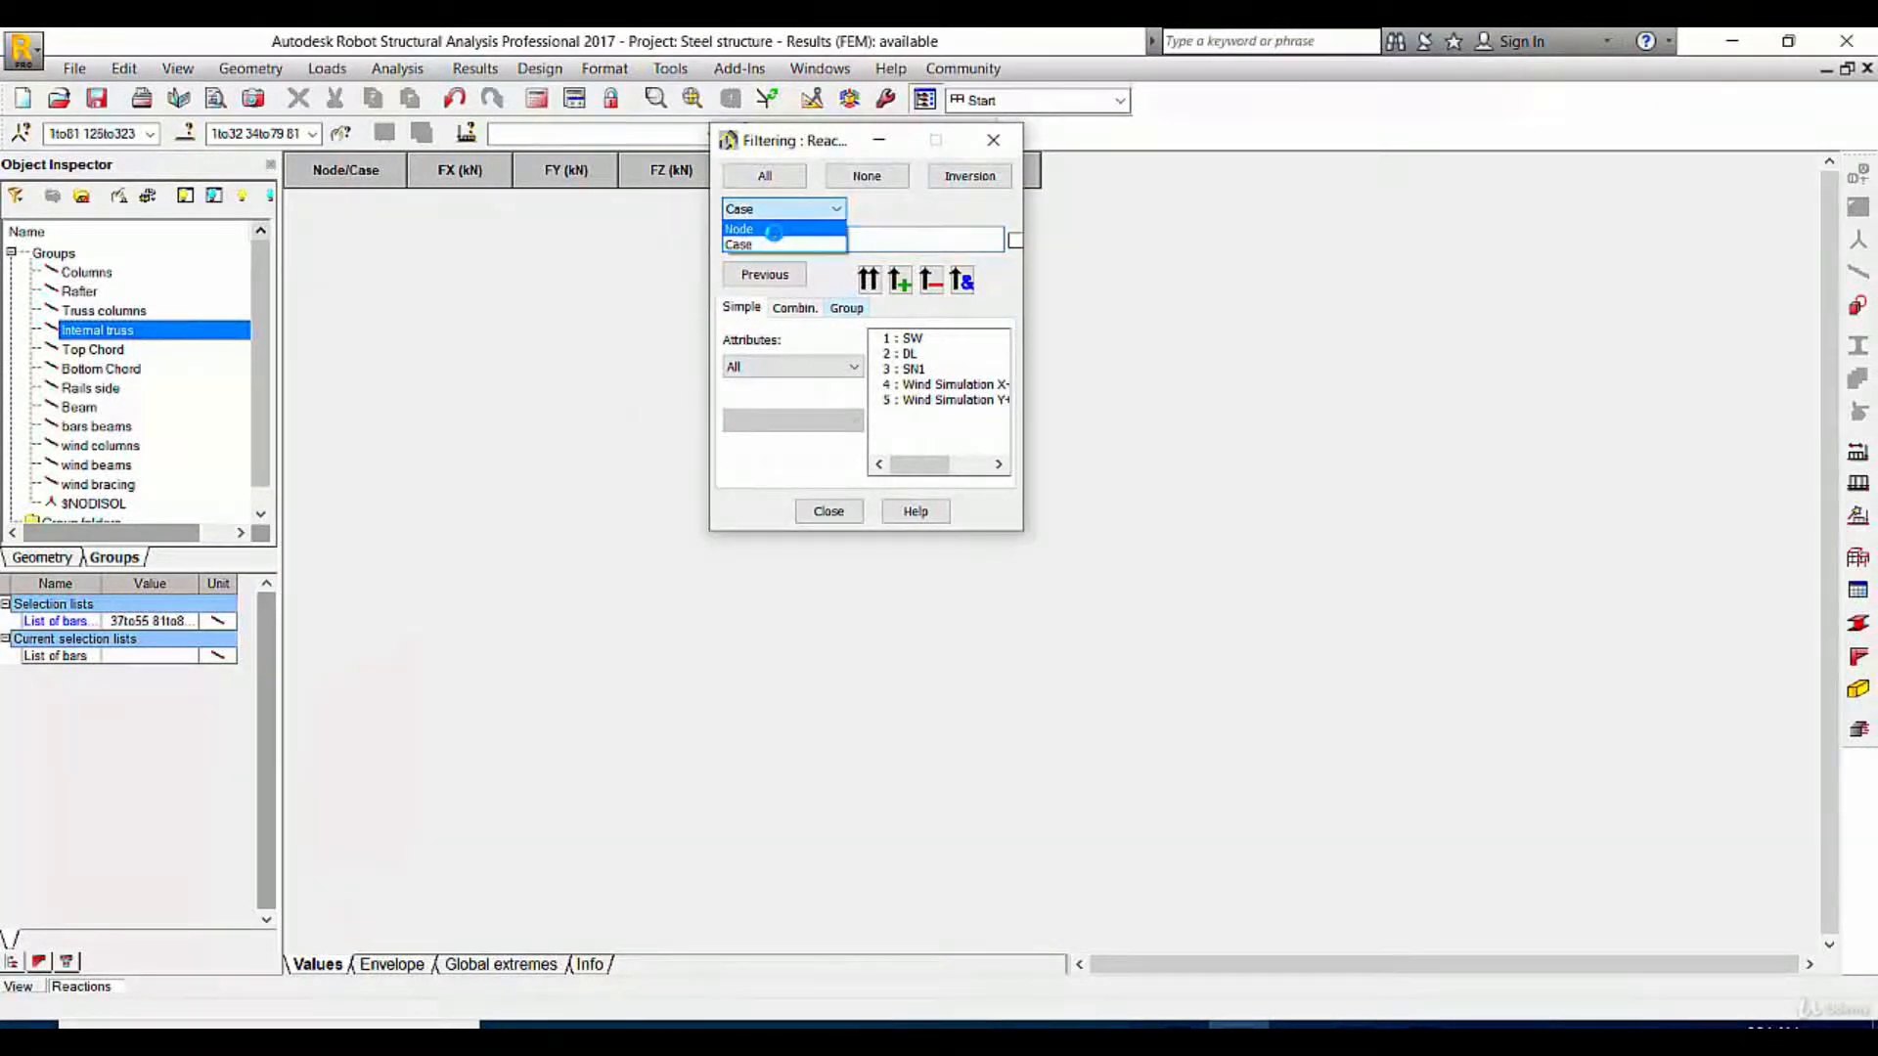
left_click(782, 233)
left_click_drag(739, 238, 1006, 250)
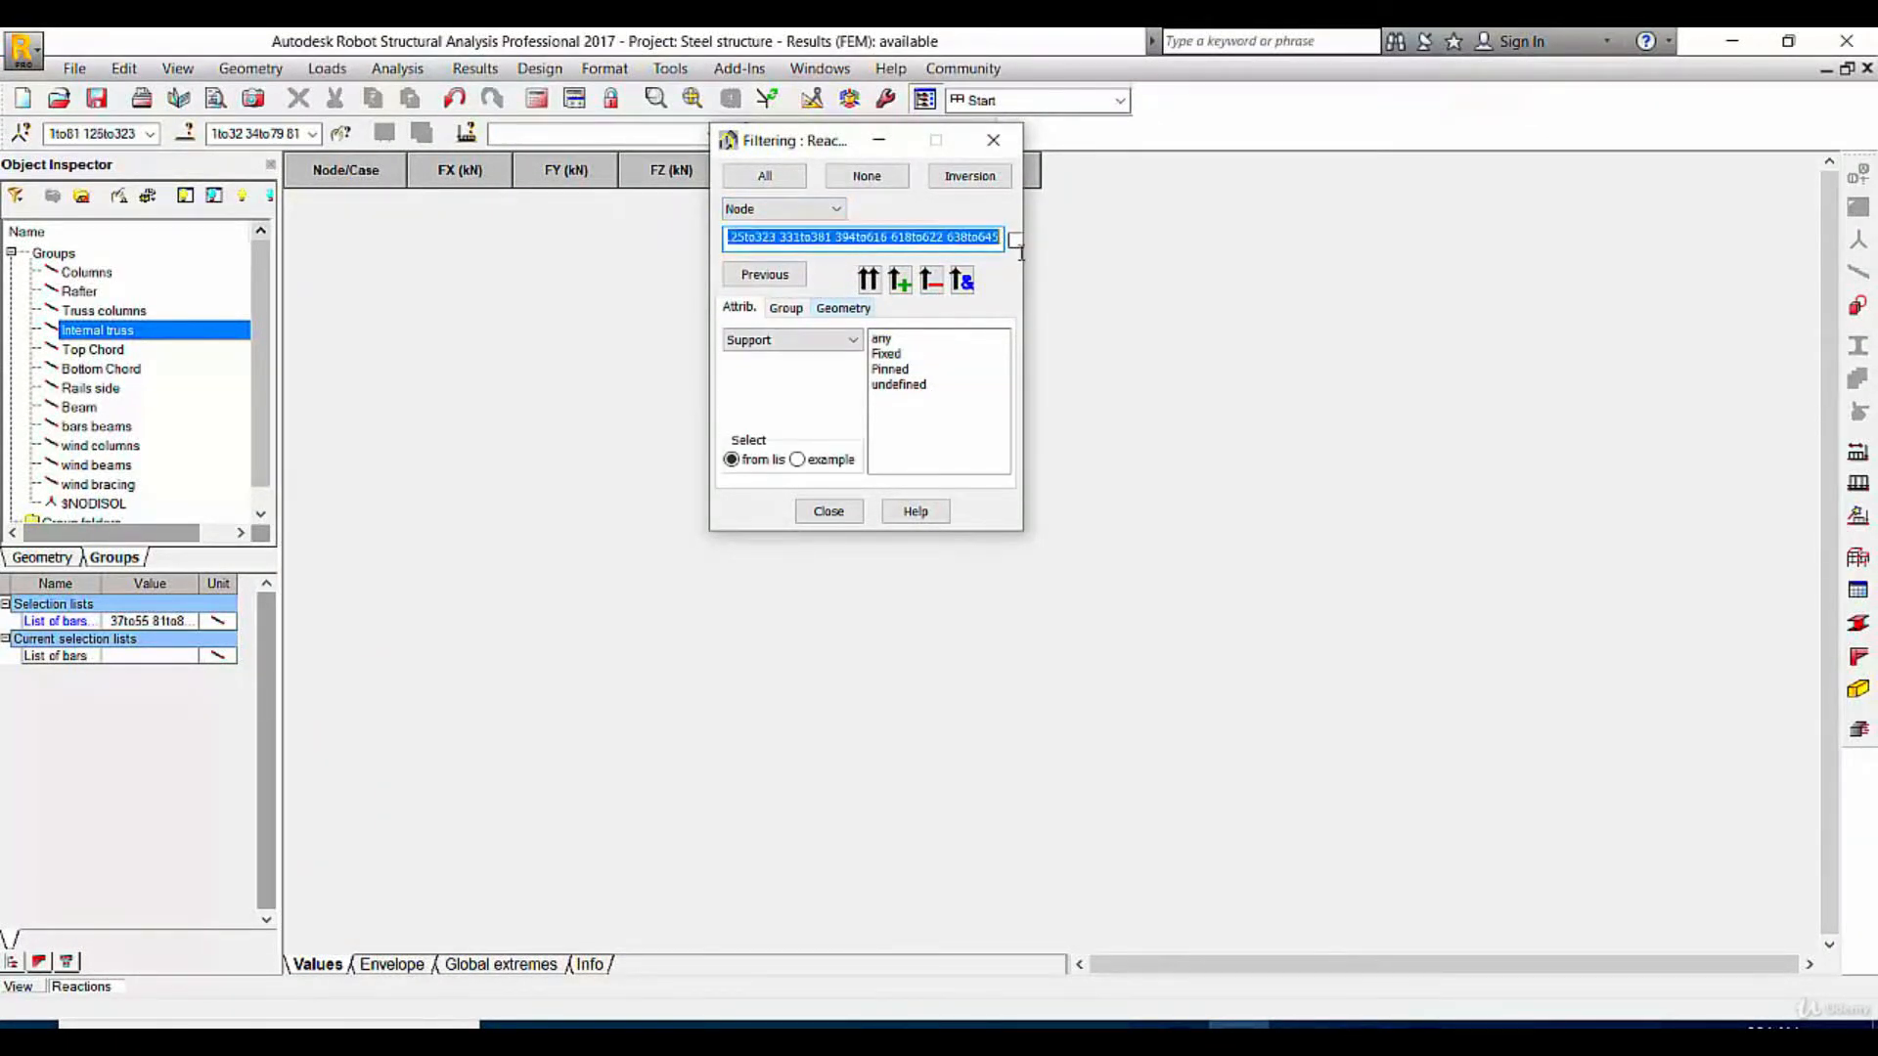
key("BackSpace")
type("5")
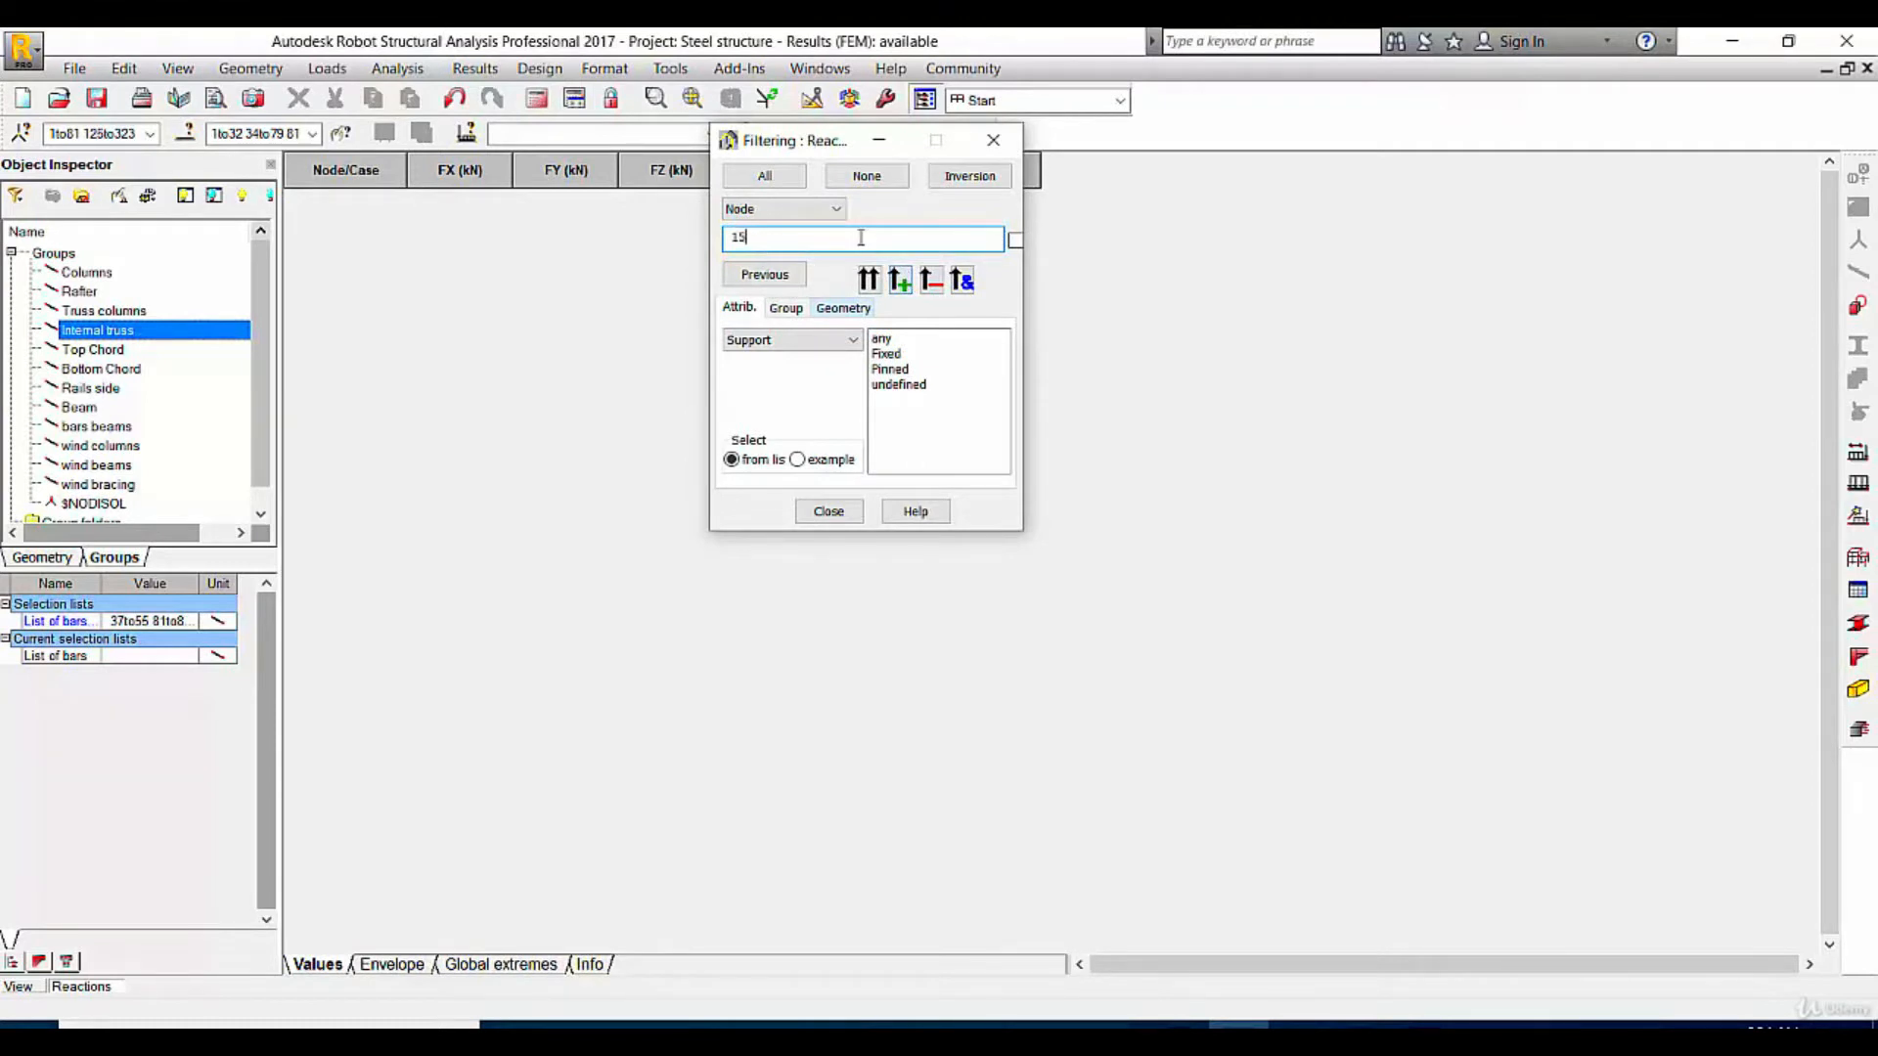
left_click(894, 277)
Filter the reactions table to load cases 1 to 5, from SW to Wind Simulation Y+, and close the filter settings
left_click(800, 209)
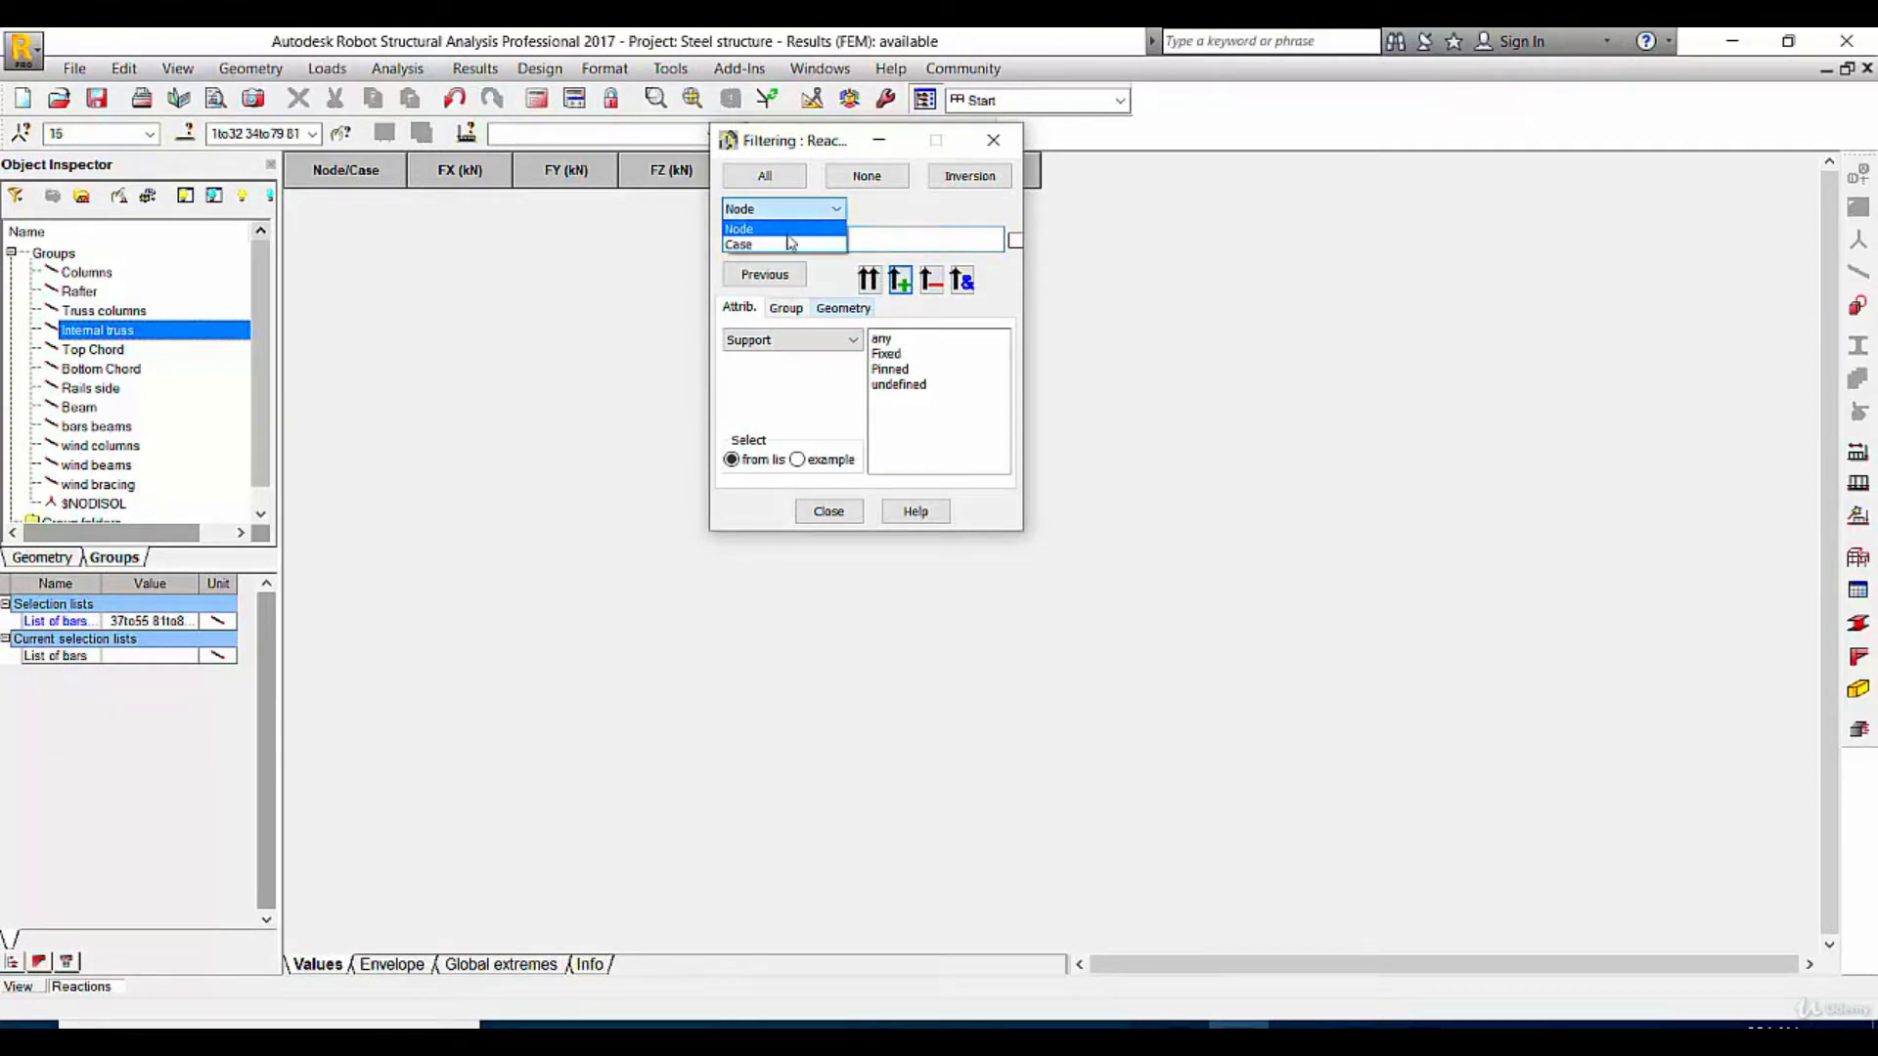
left_click(783, 245)
left_click_drag(911, 401, 913, 336)
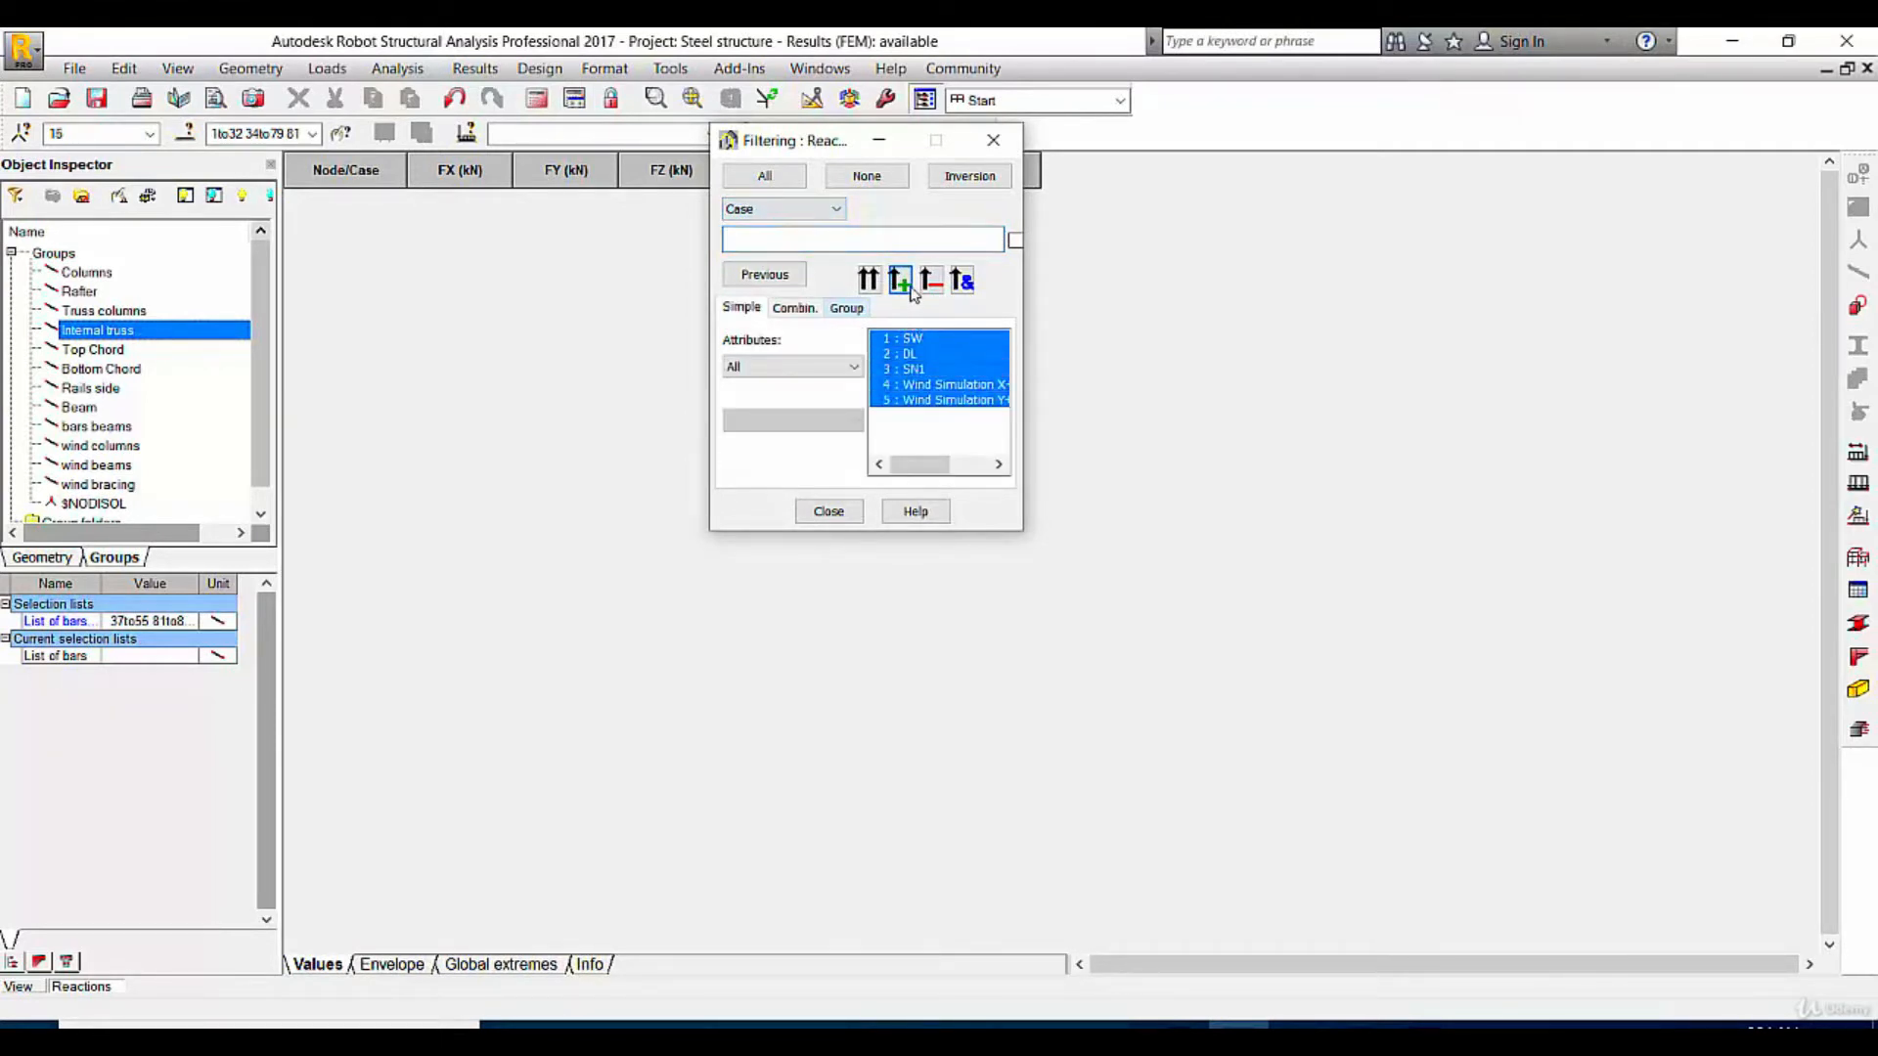
left_click(901, 283)
left_click(1202, 297)
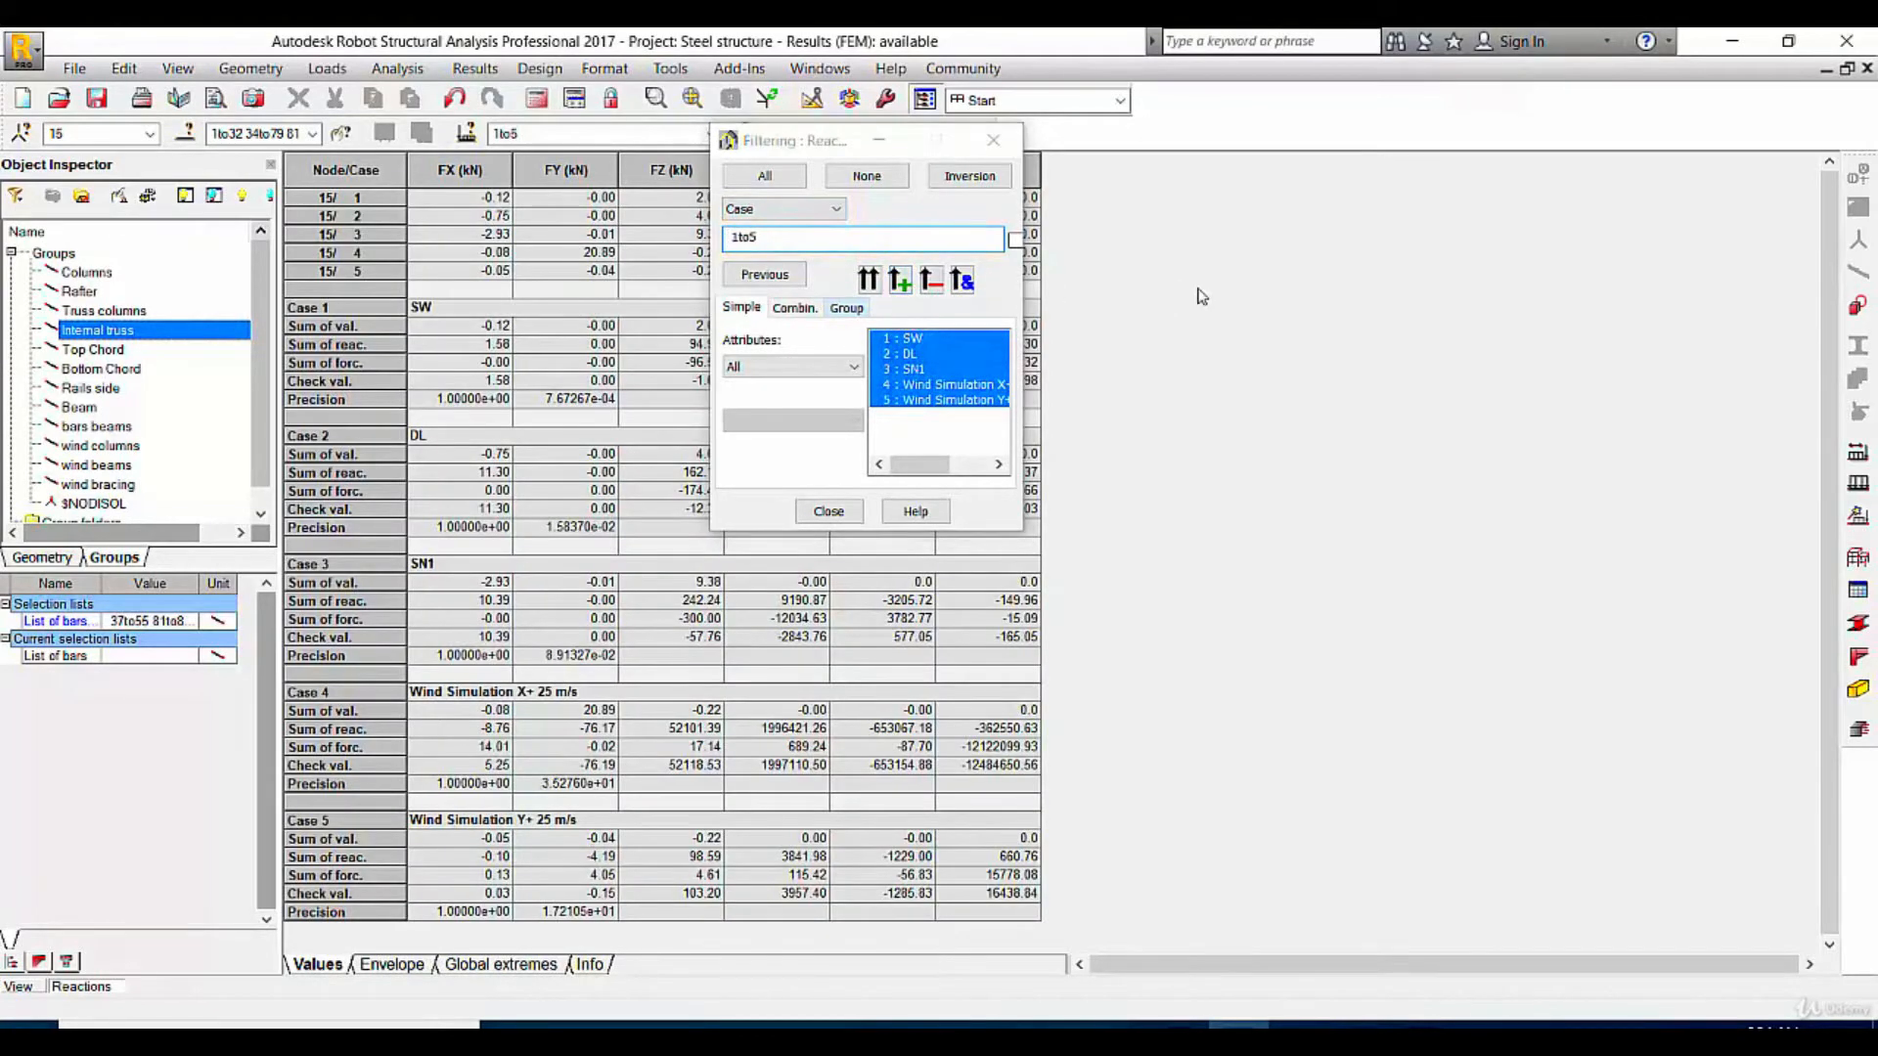
left_click_drag(830, 148, 1236, 217)
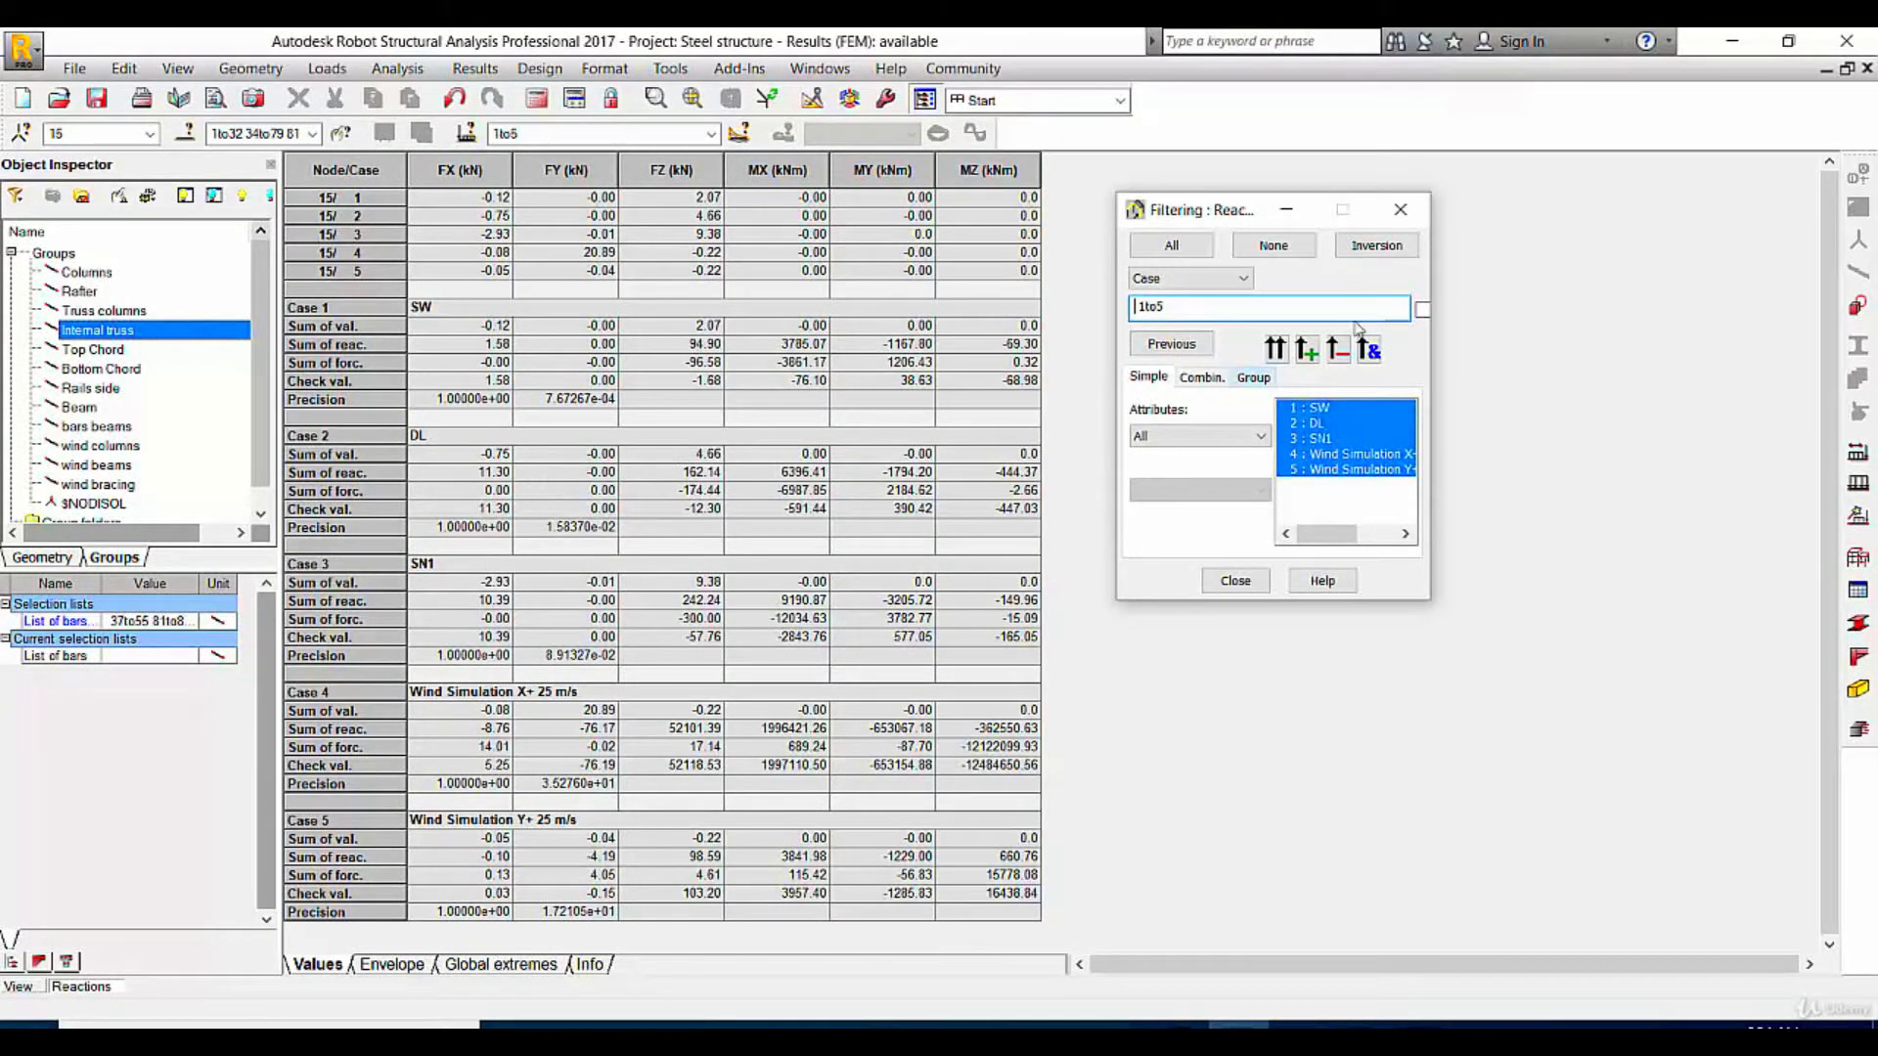
left_click(1401, 209)
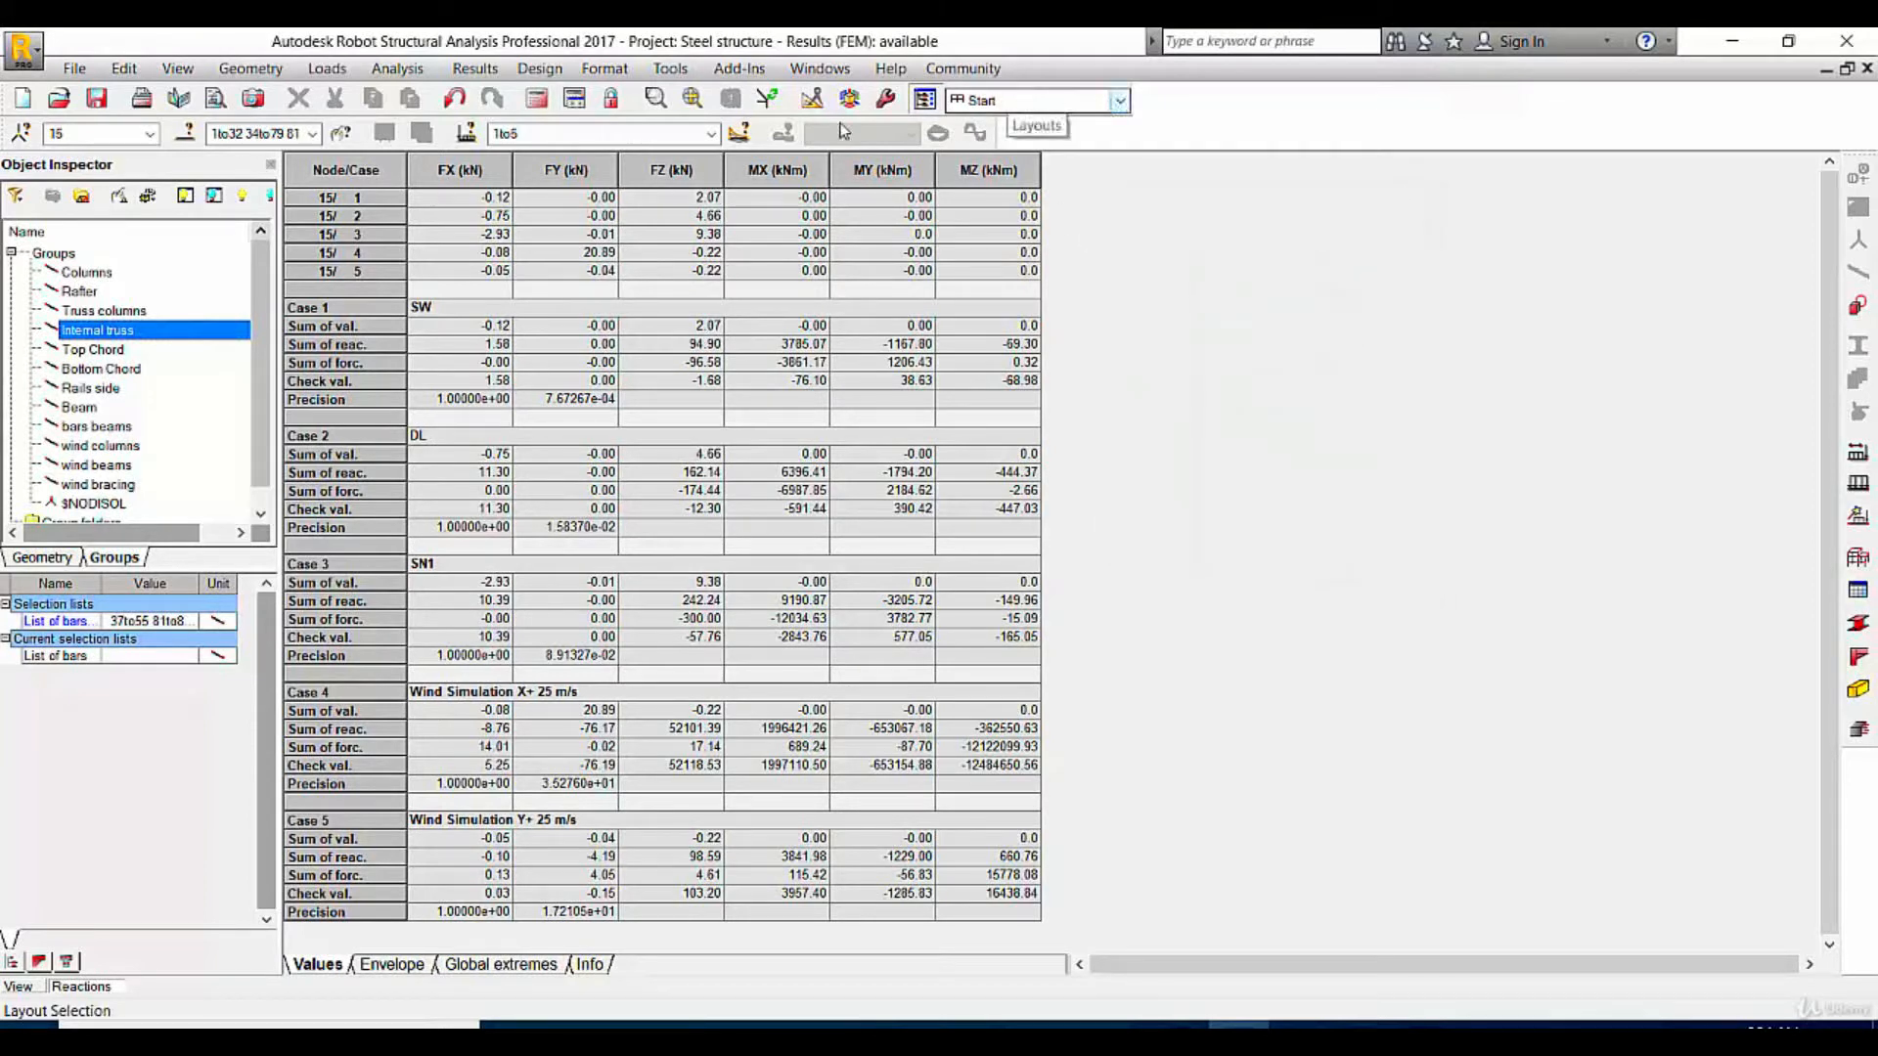
Return to the 3D structure view and save the steel structure project
left_click(21, 987)
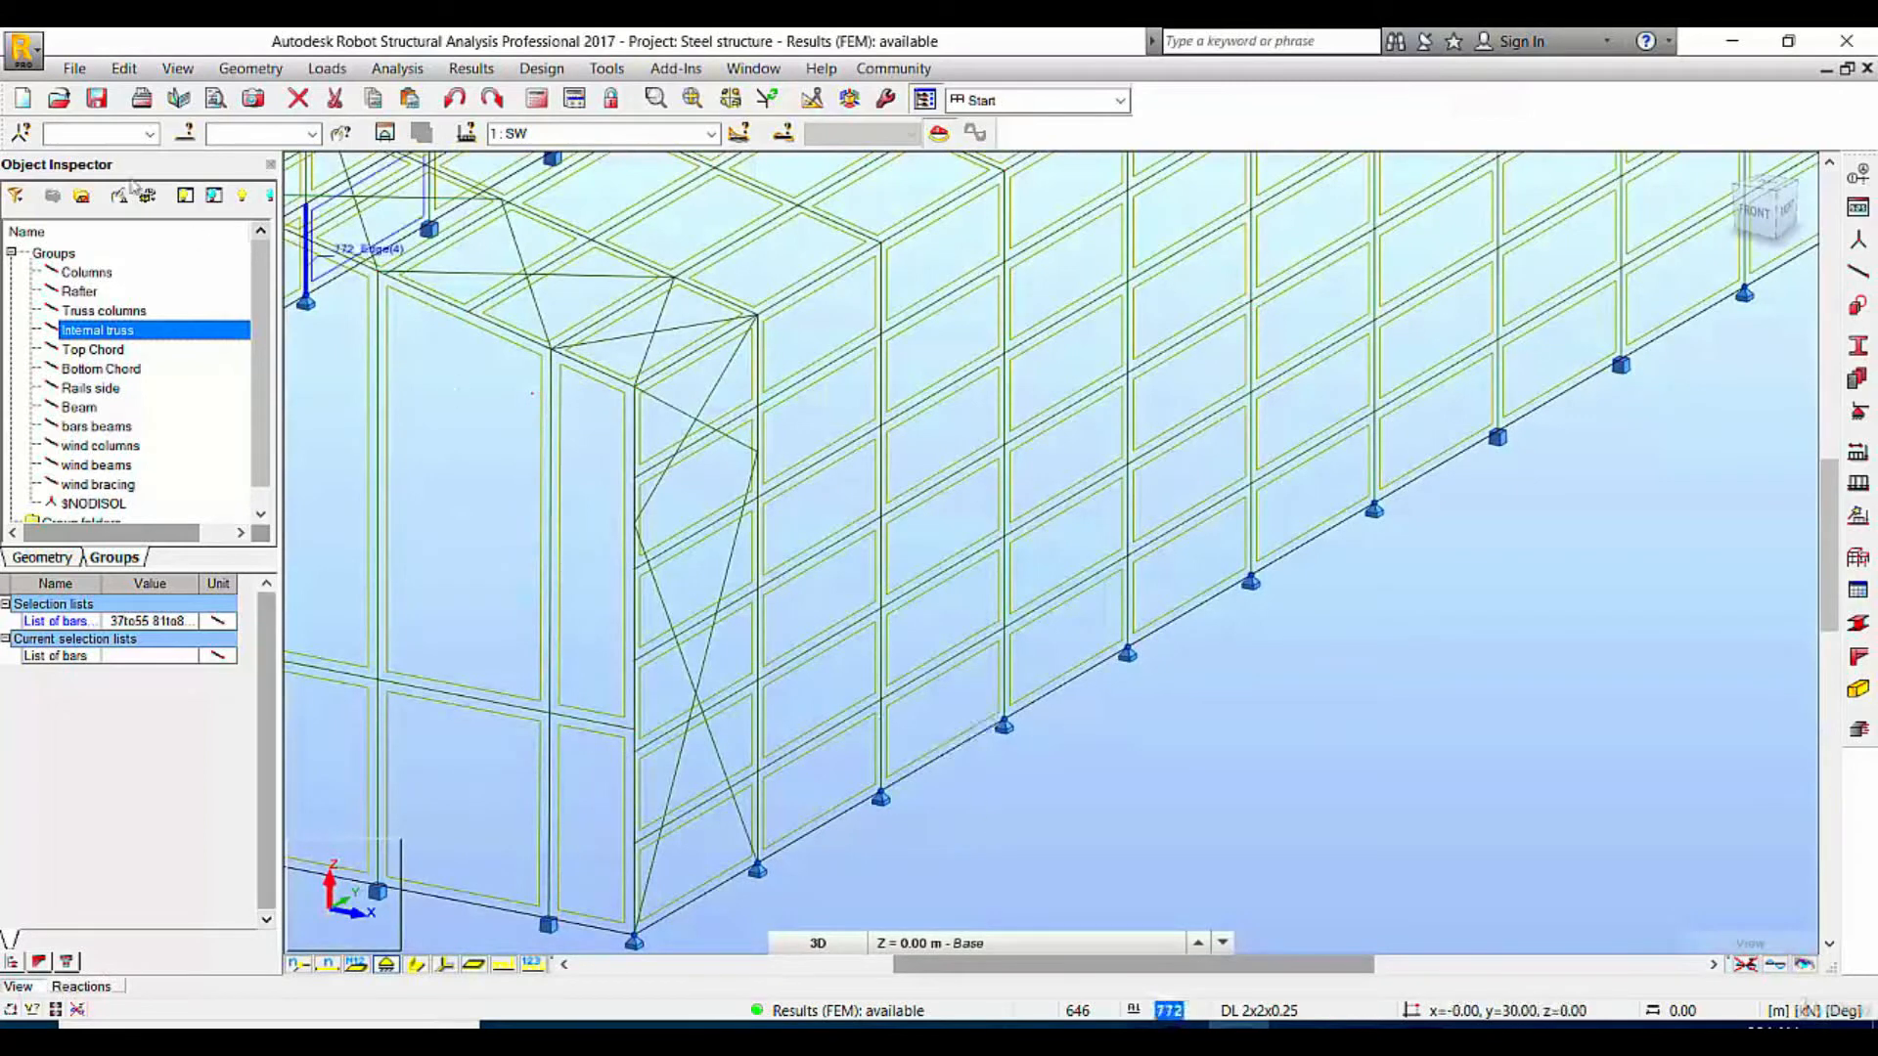
key("ctrl+s")
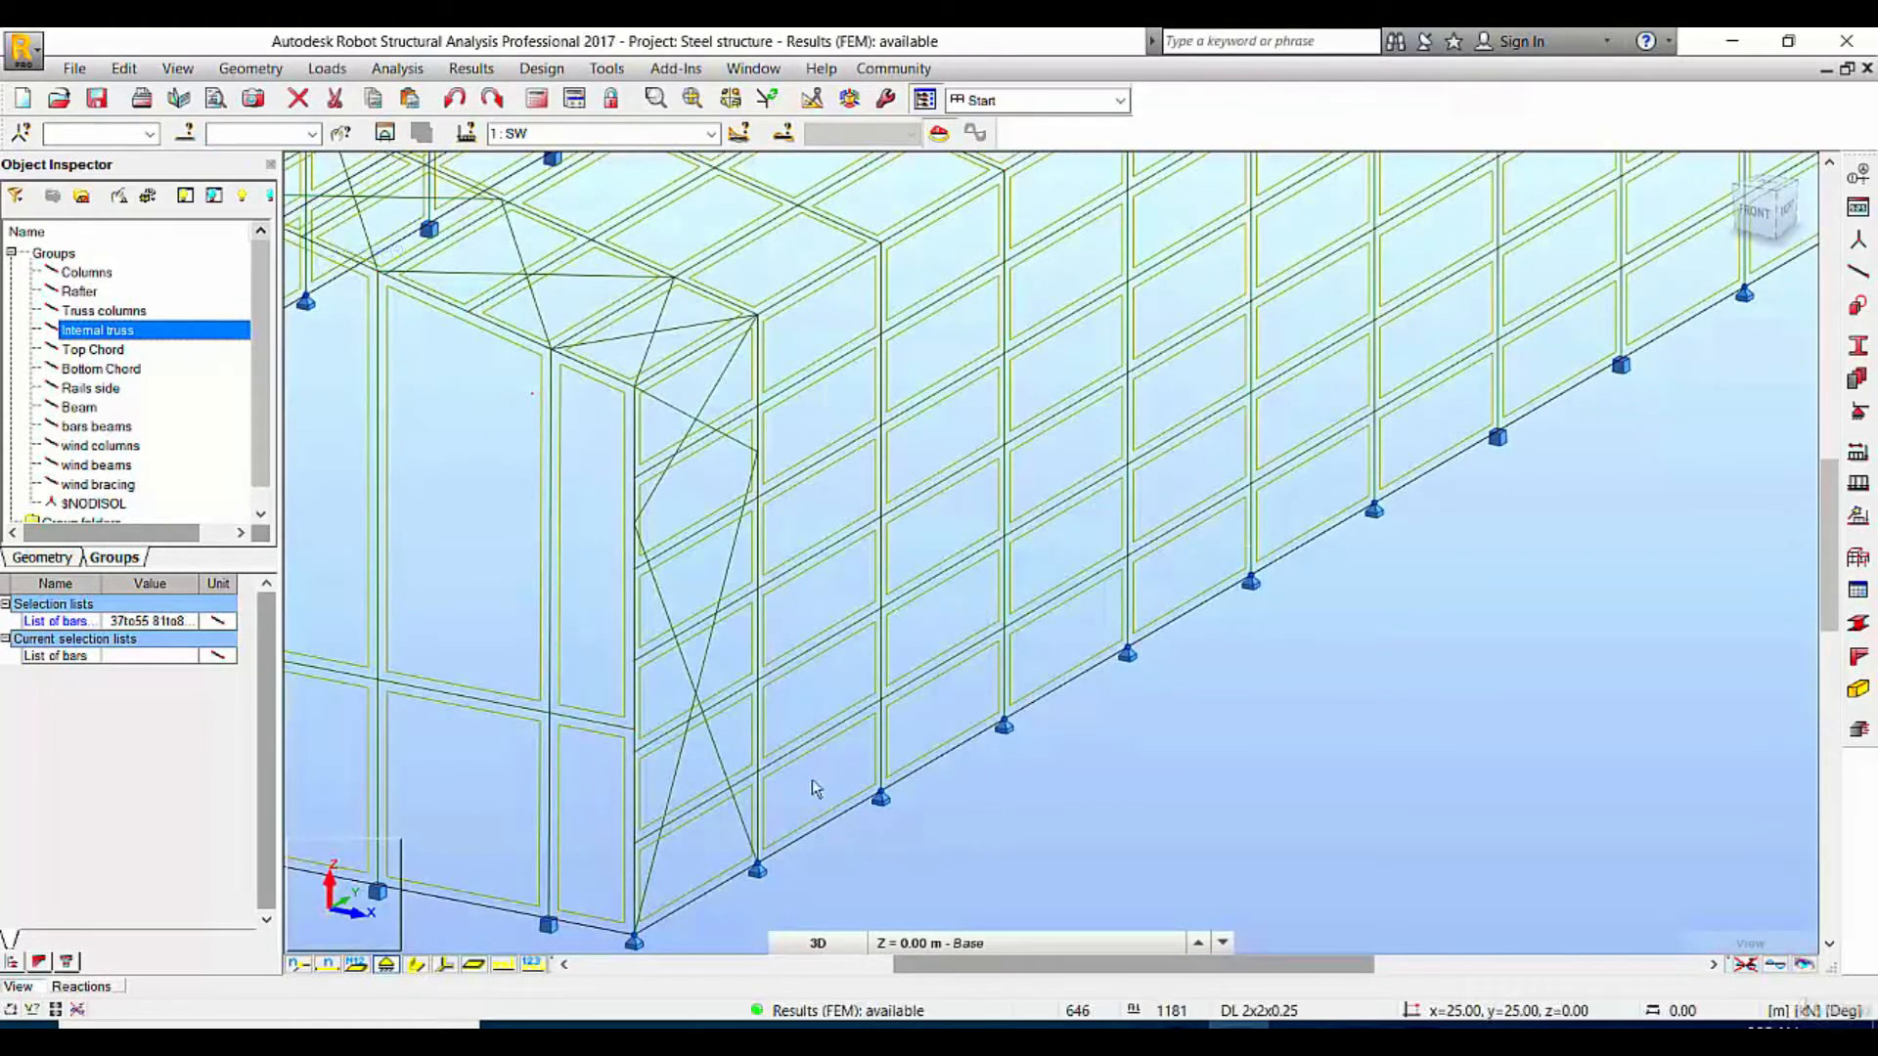
Start a new reinforced concrete component project and add a spread footing foundation on the Standard Level
left_click(74, 70)
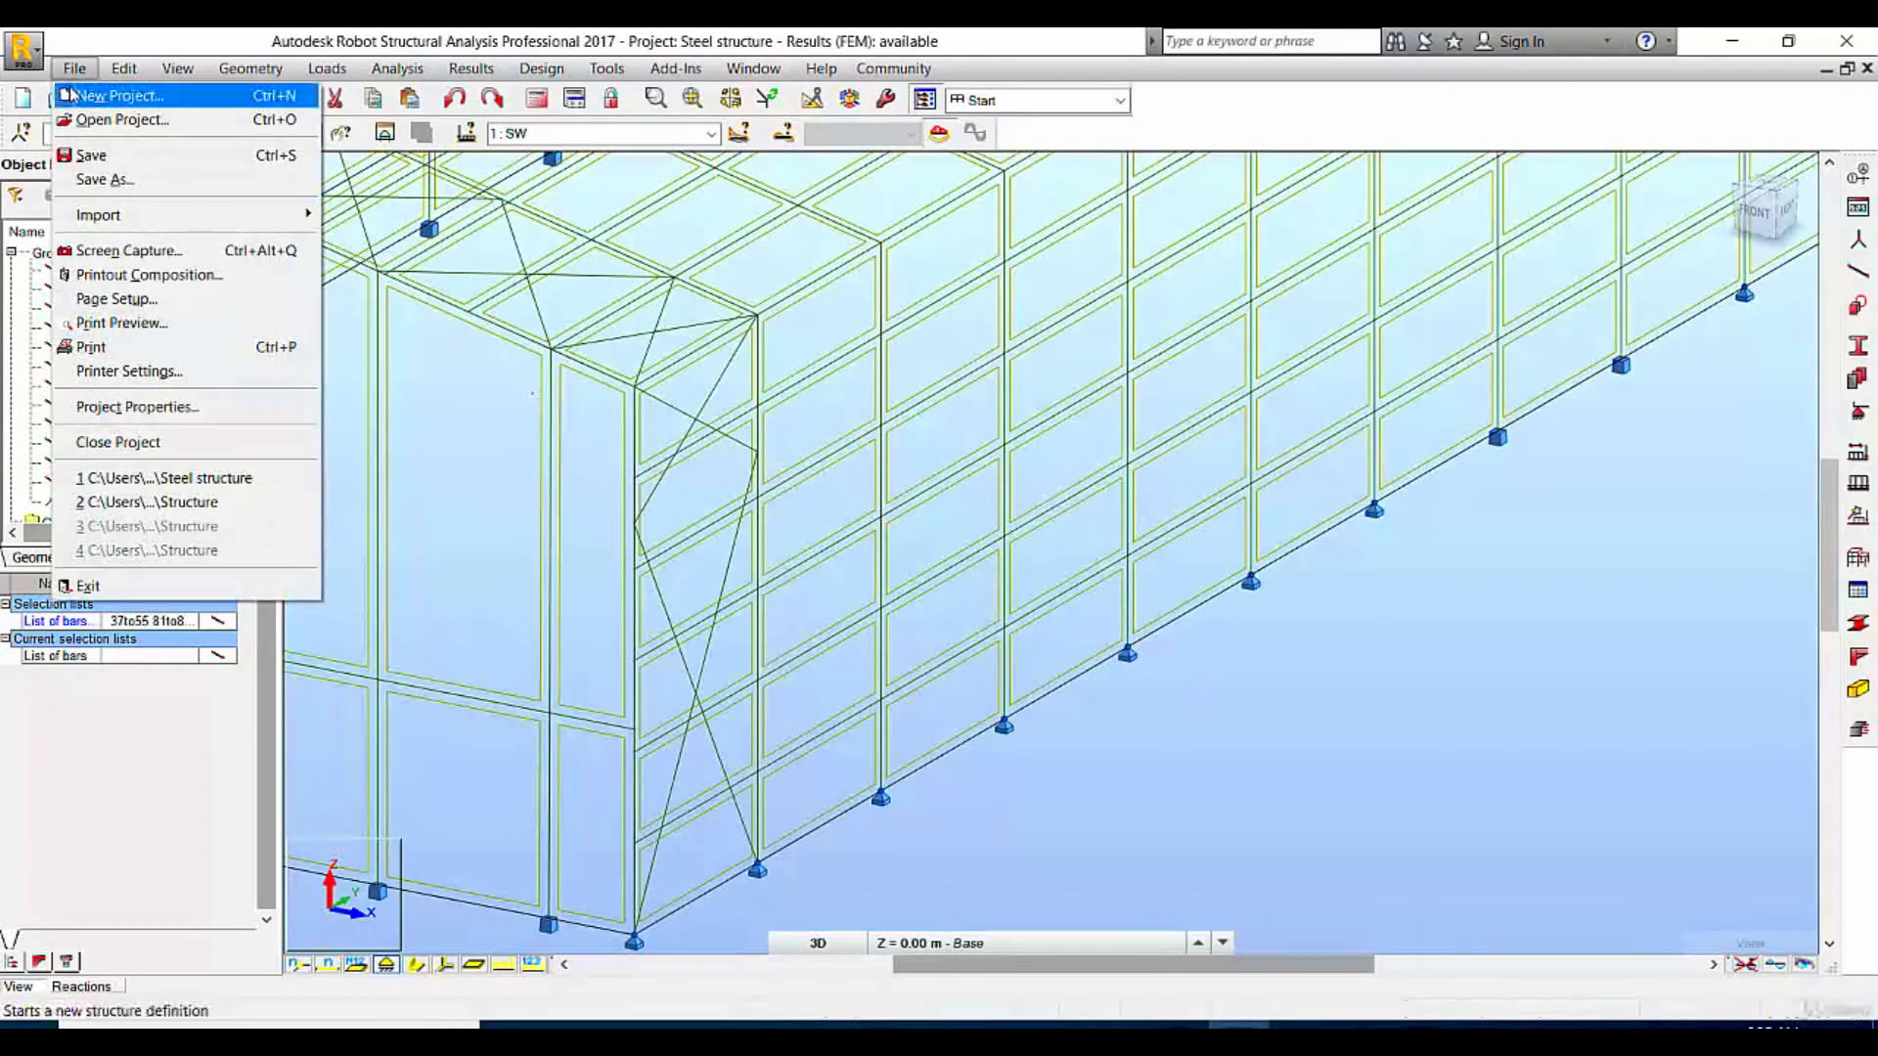
left_click(109, 95)
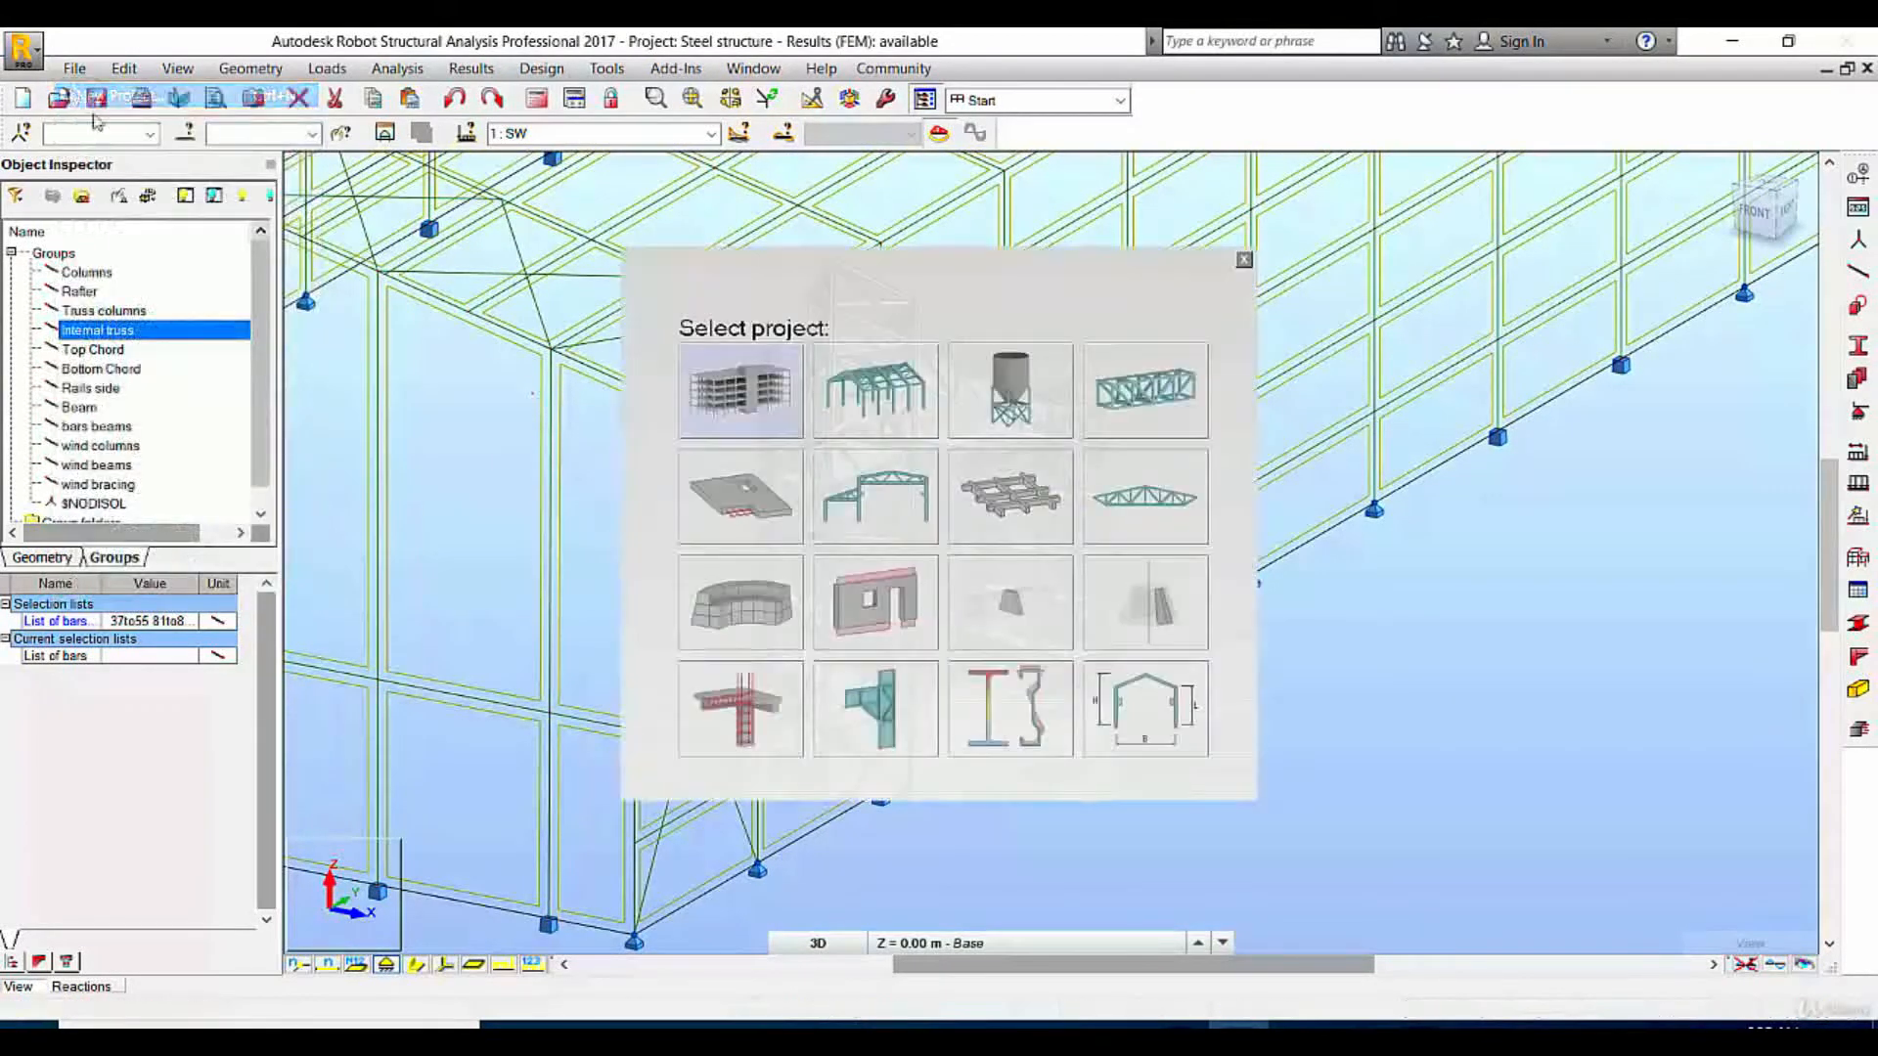
left_click(740, 709)
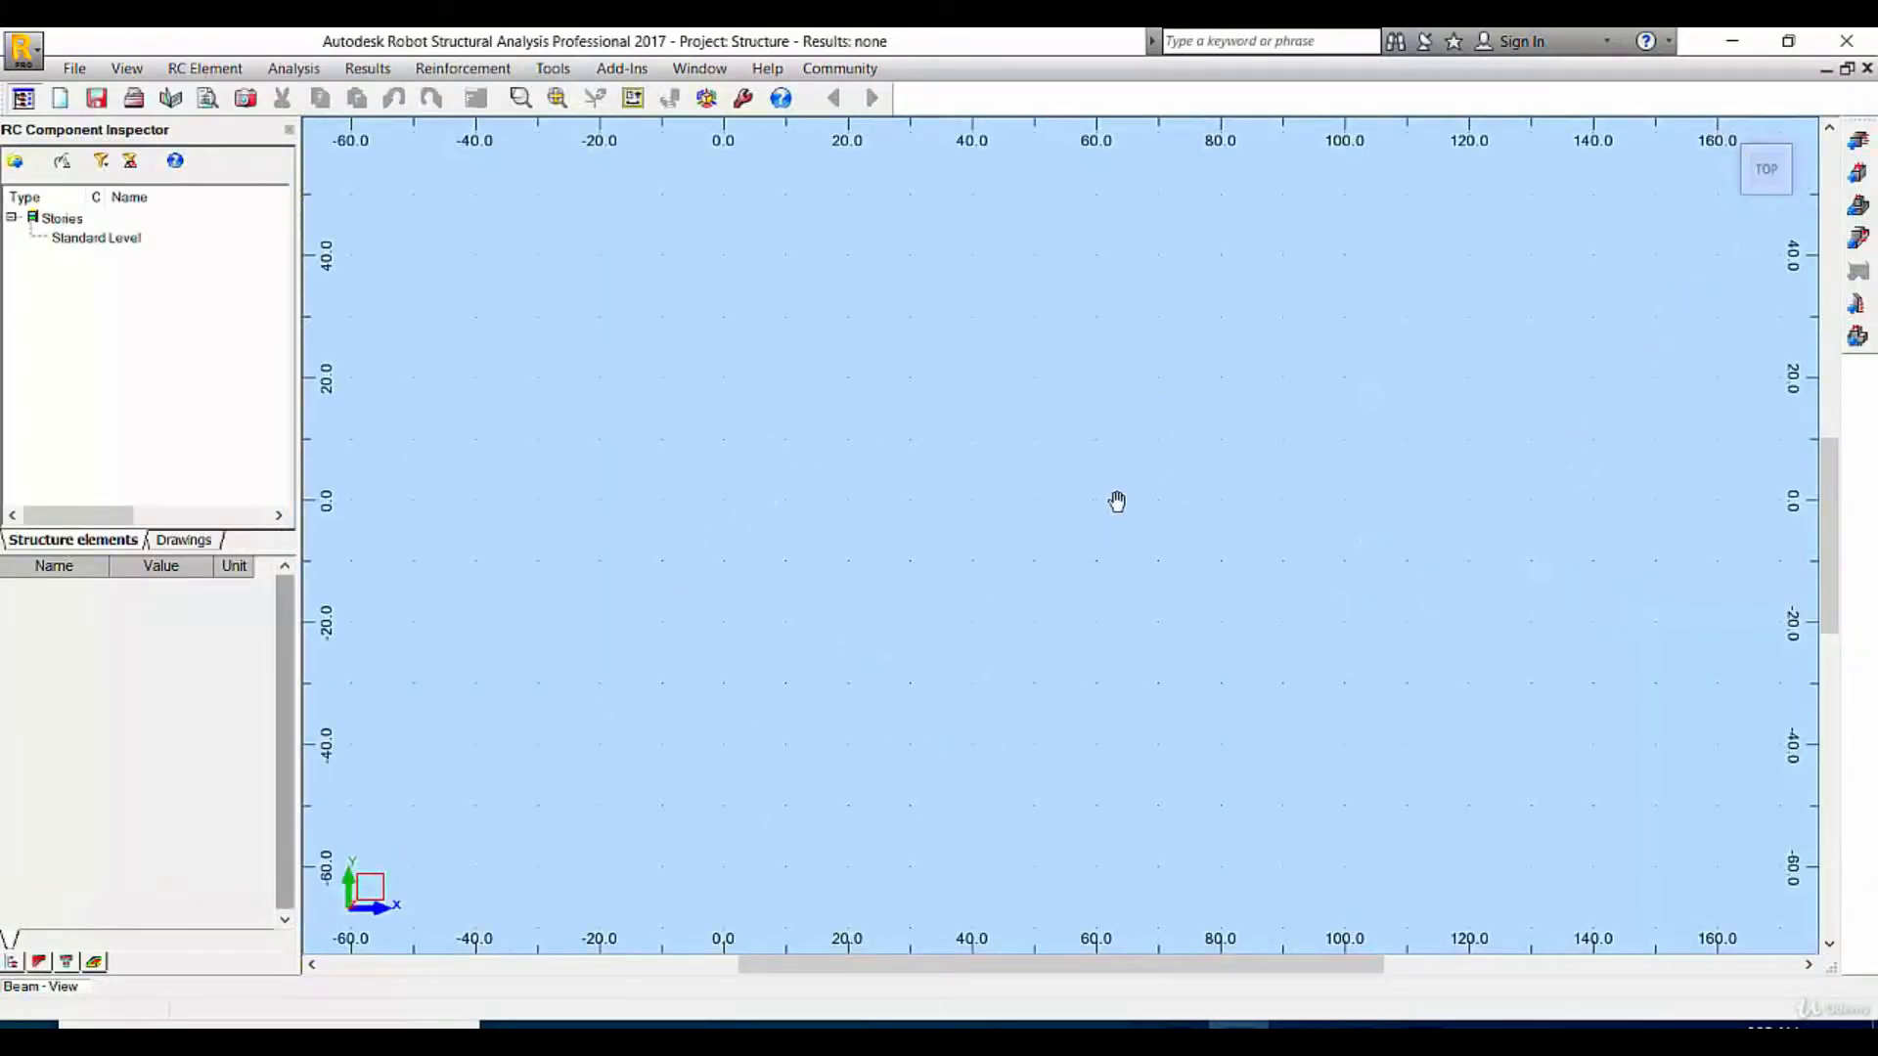
left_click(1862, 209)
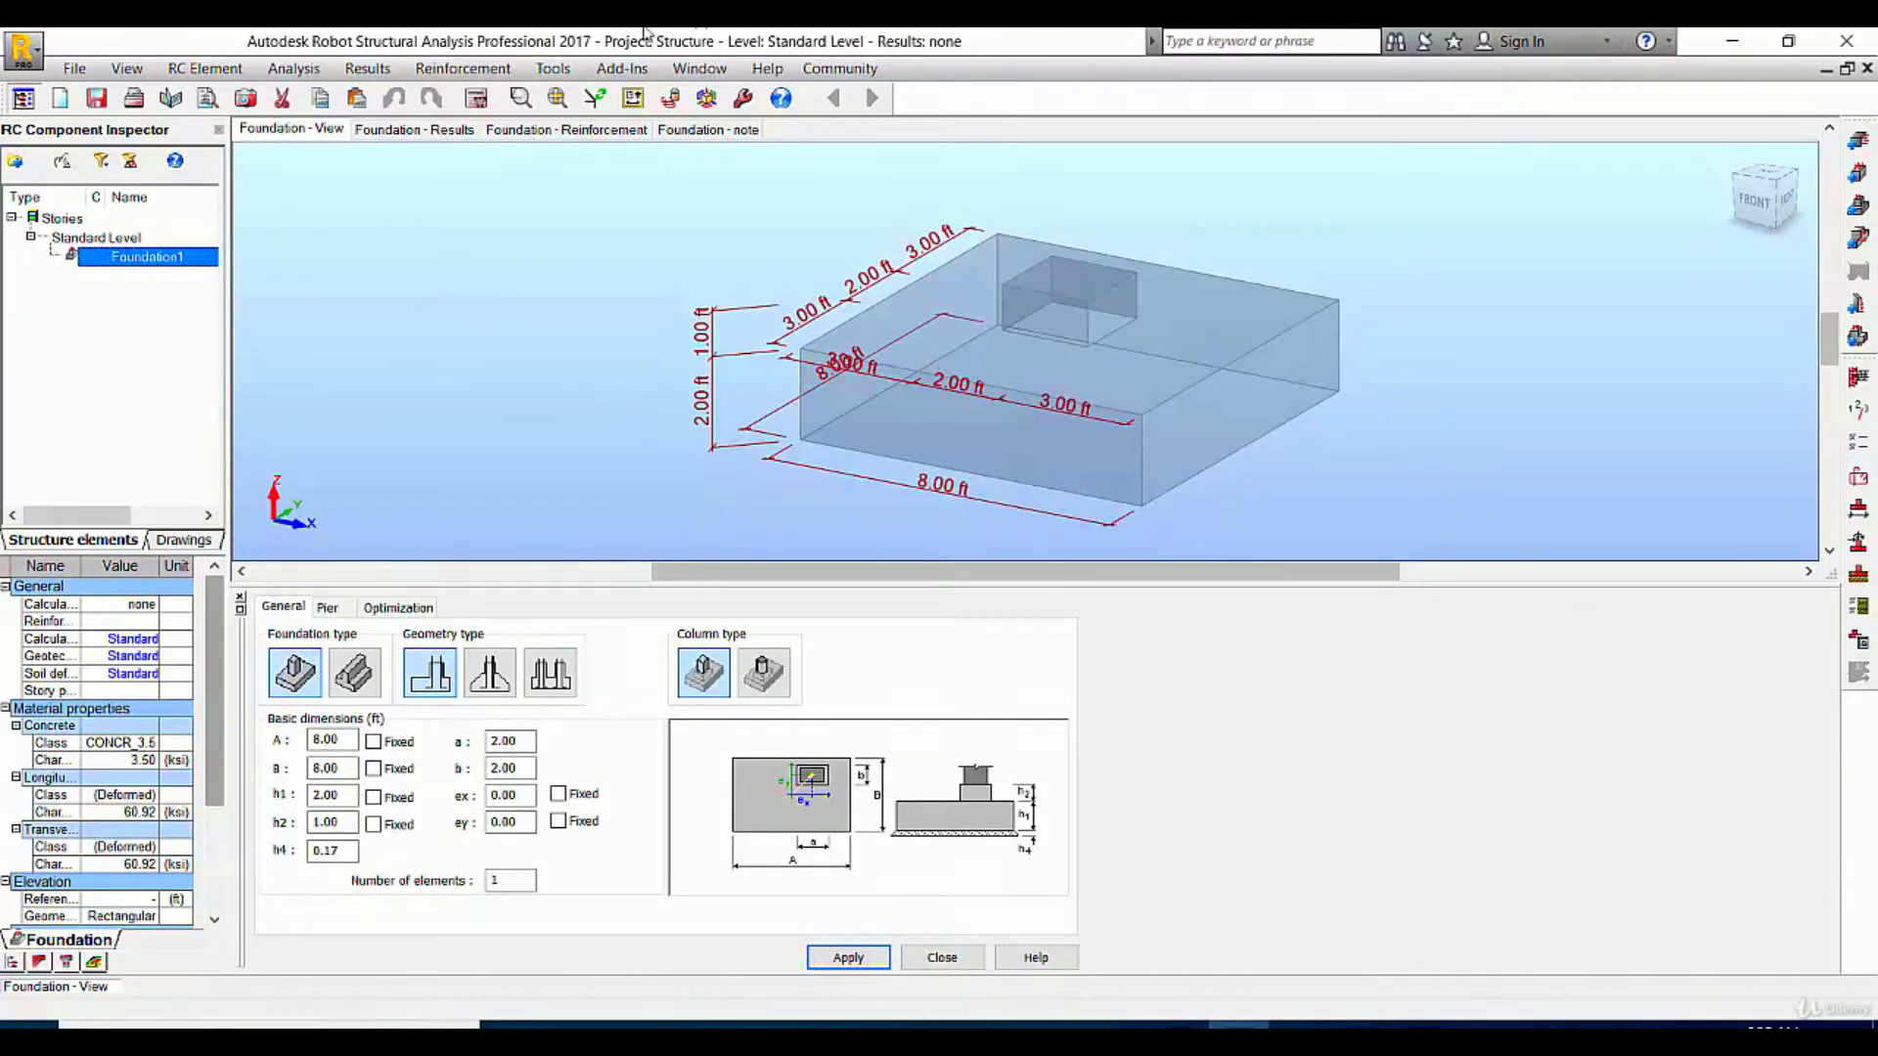
Change the job preferences to metric default units and confirm them
left_click(553, 68)
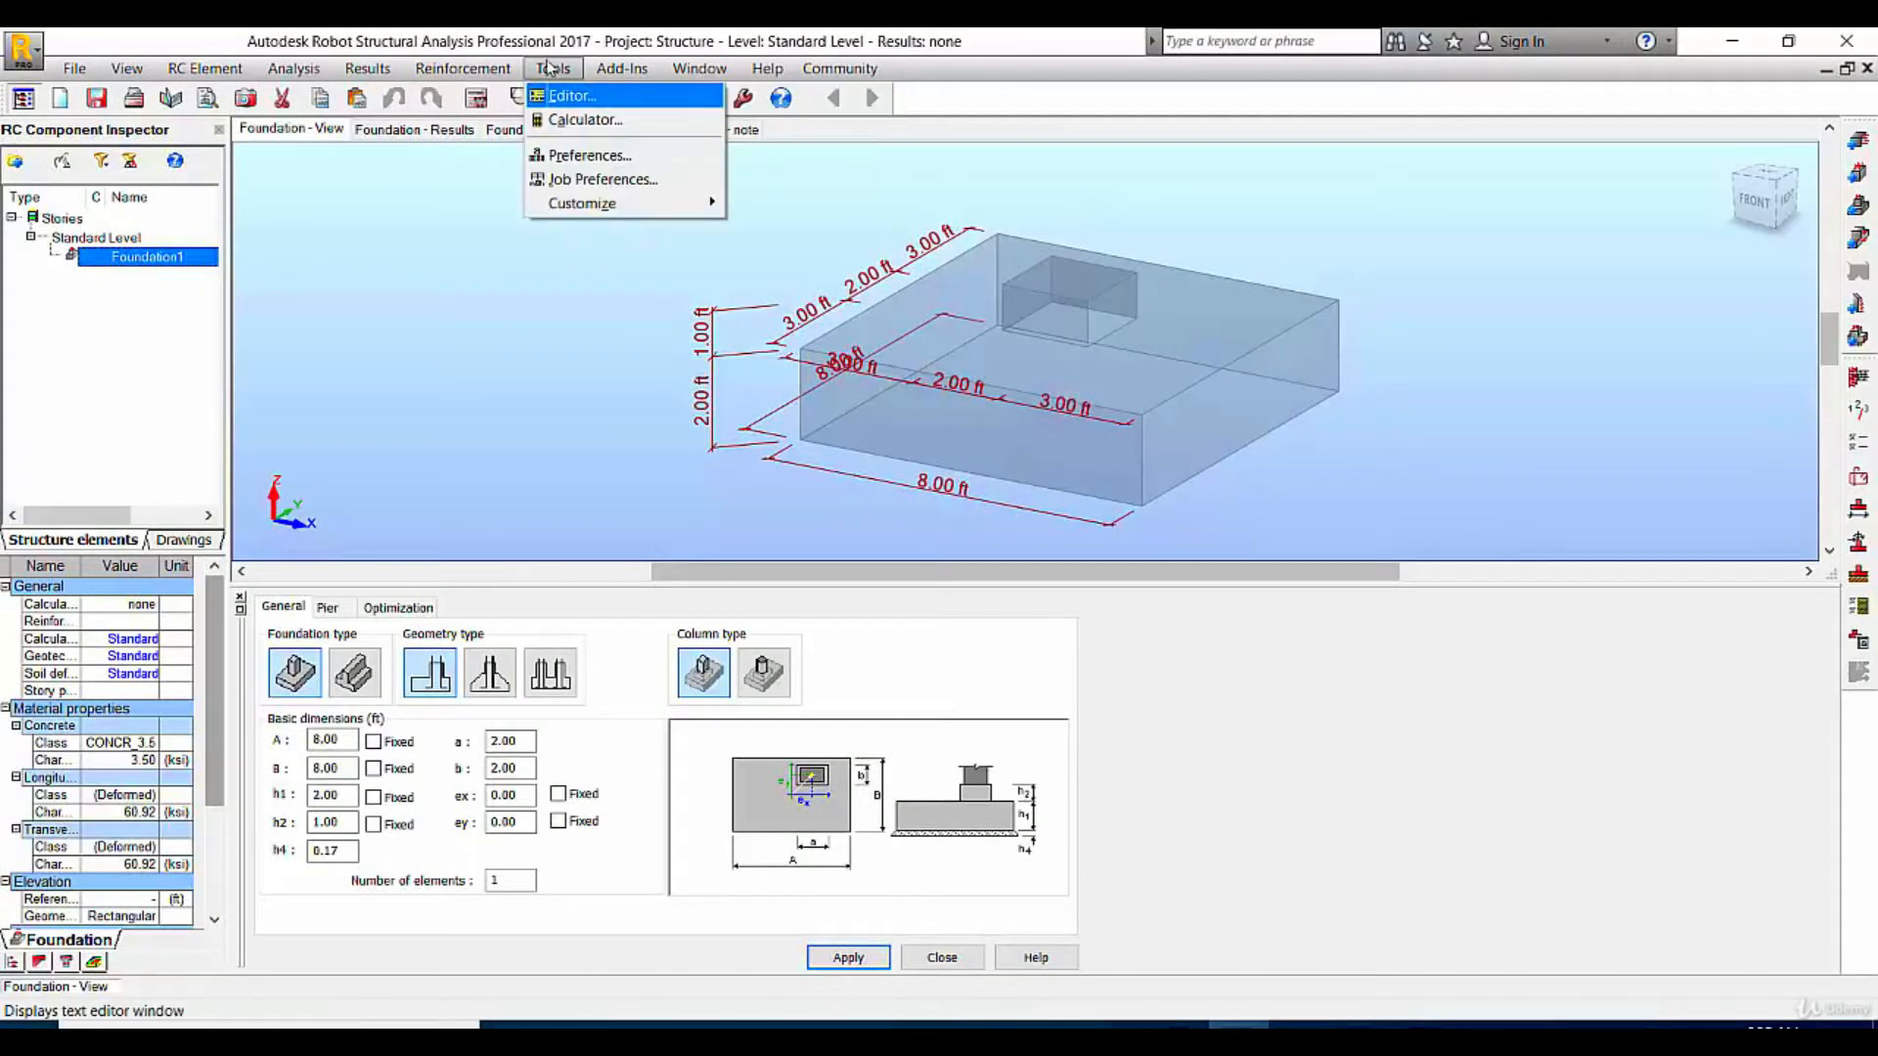
left_click(597, 179)
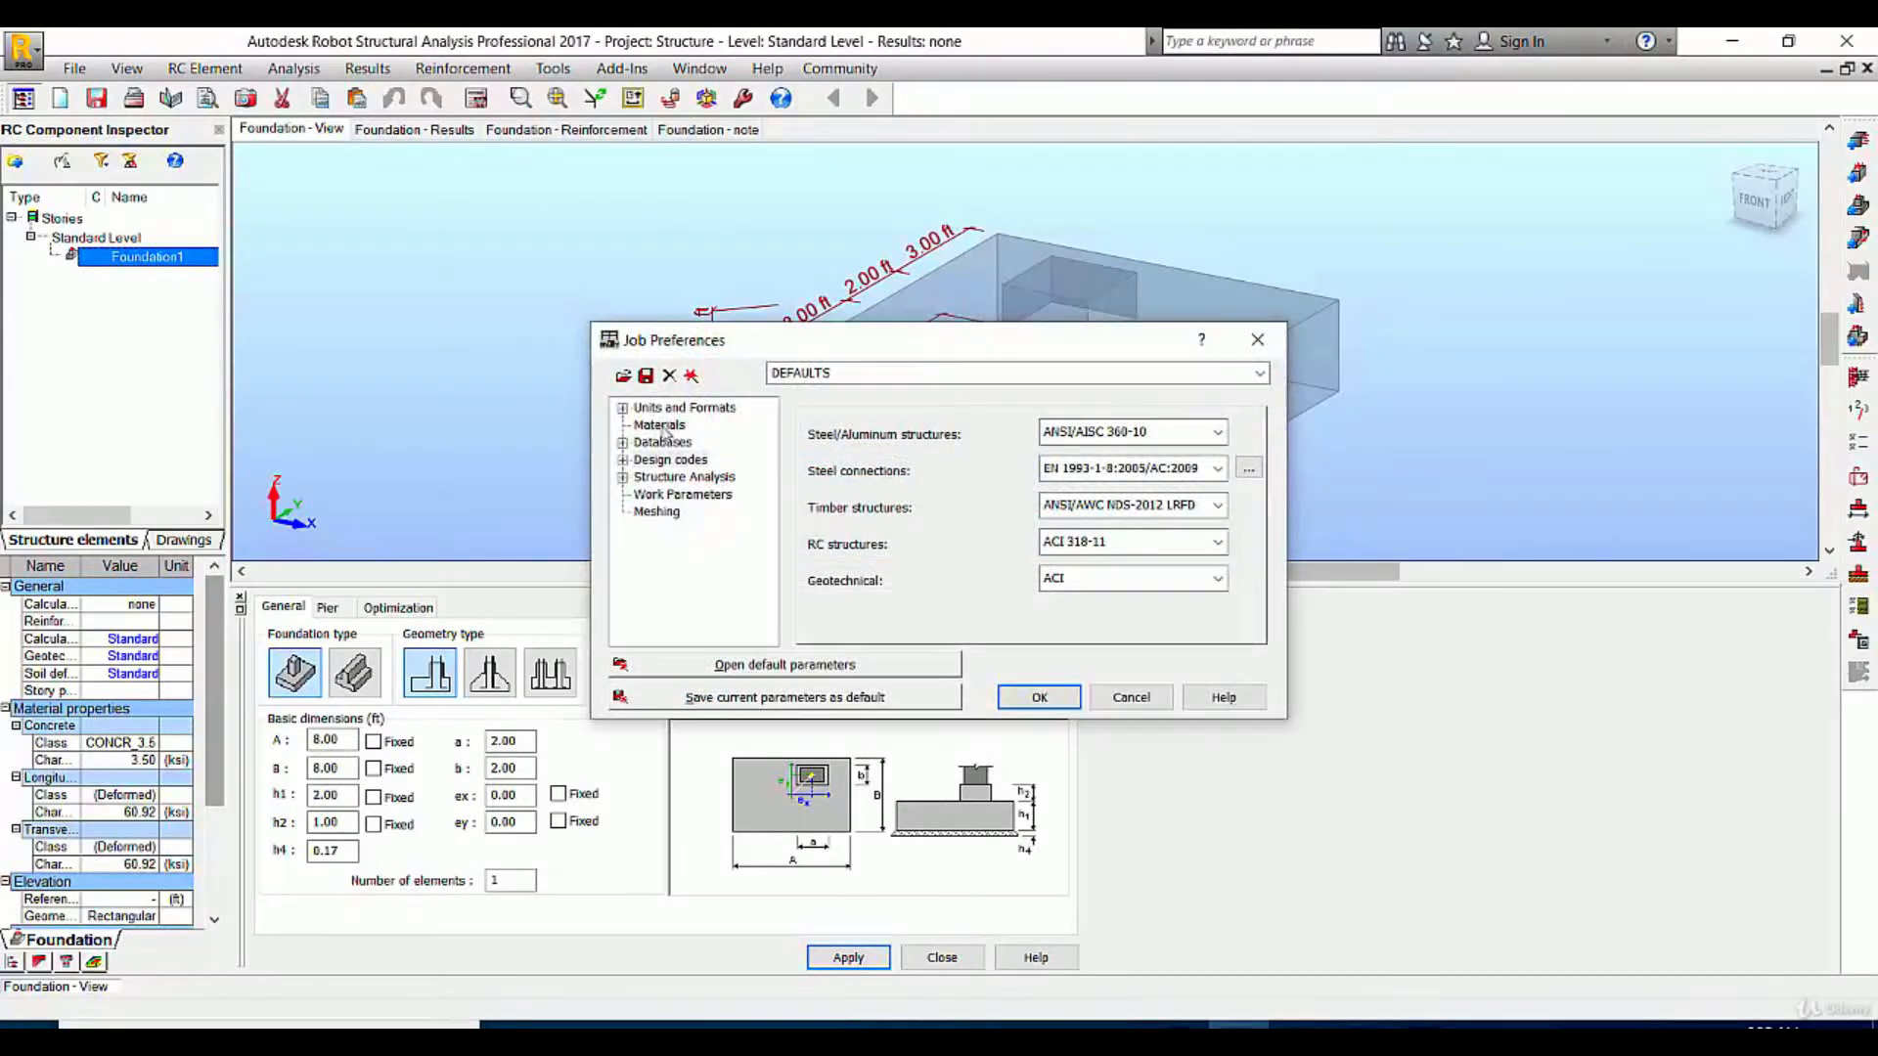
left_click(661, 427)
left_click(704, 409)
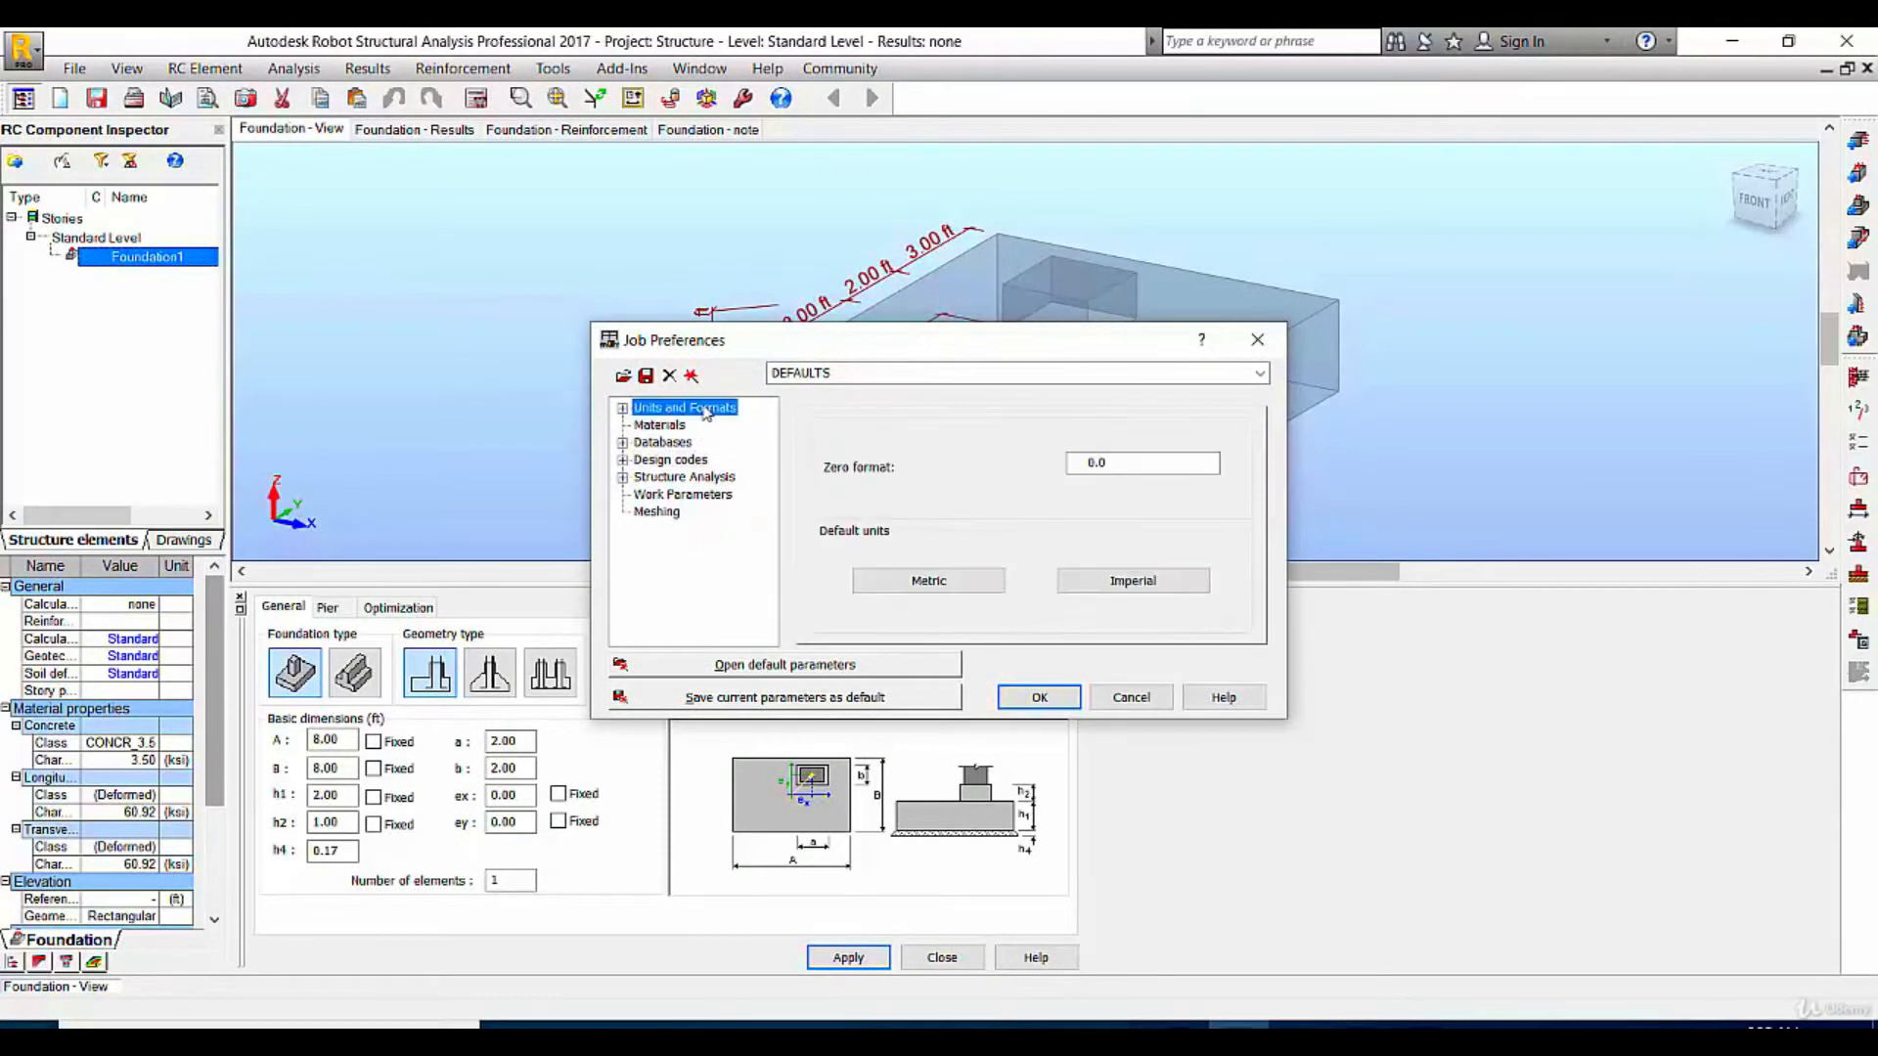
left_click(916, 586)
left_click(986, 587)
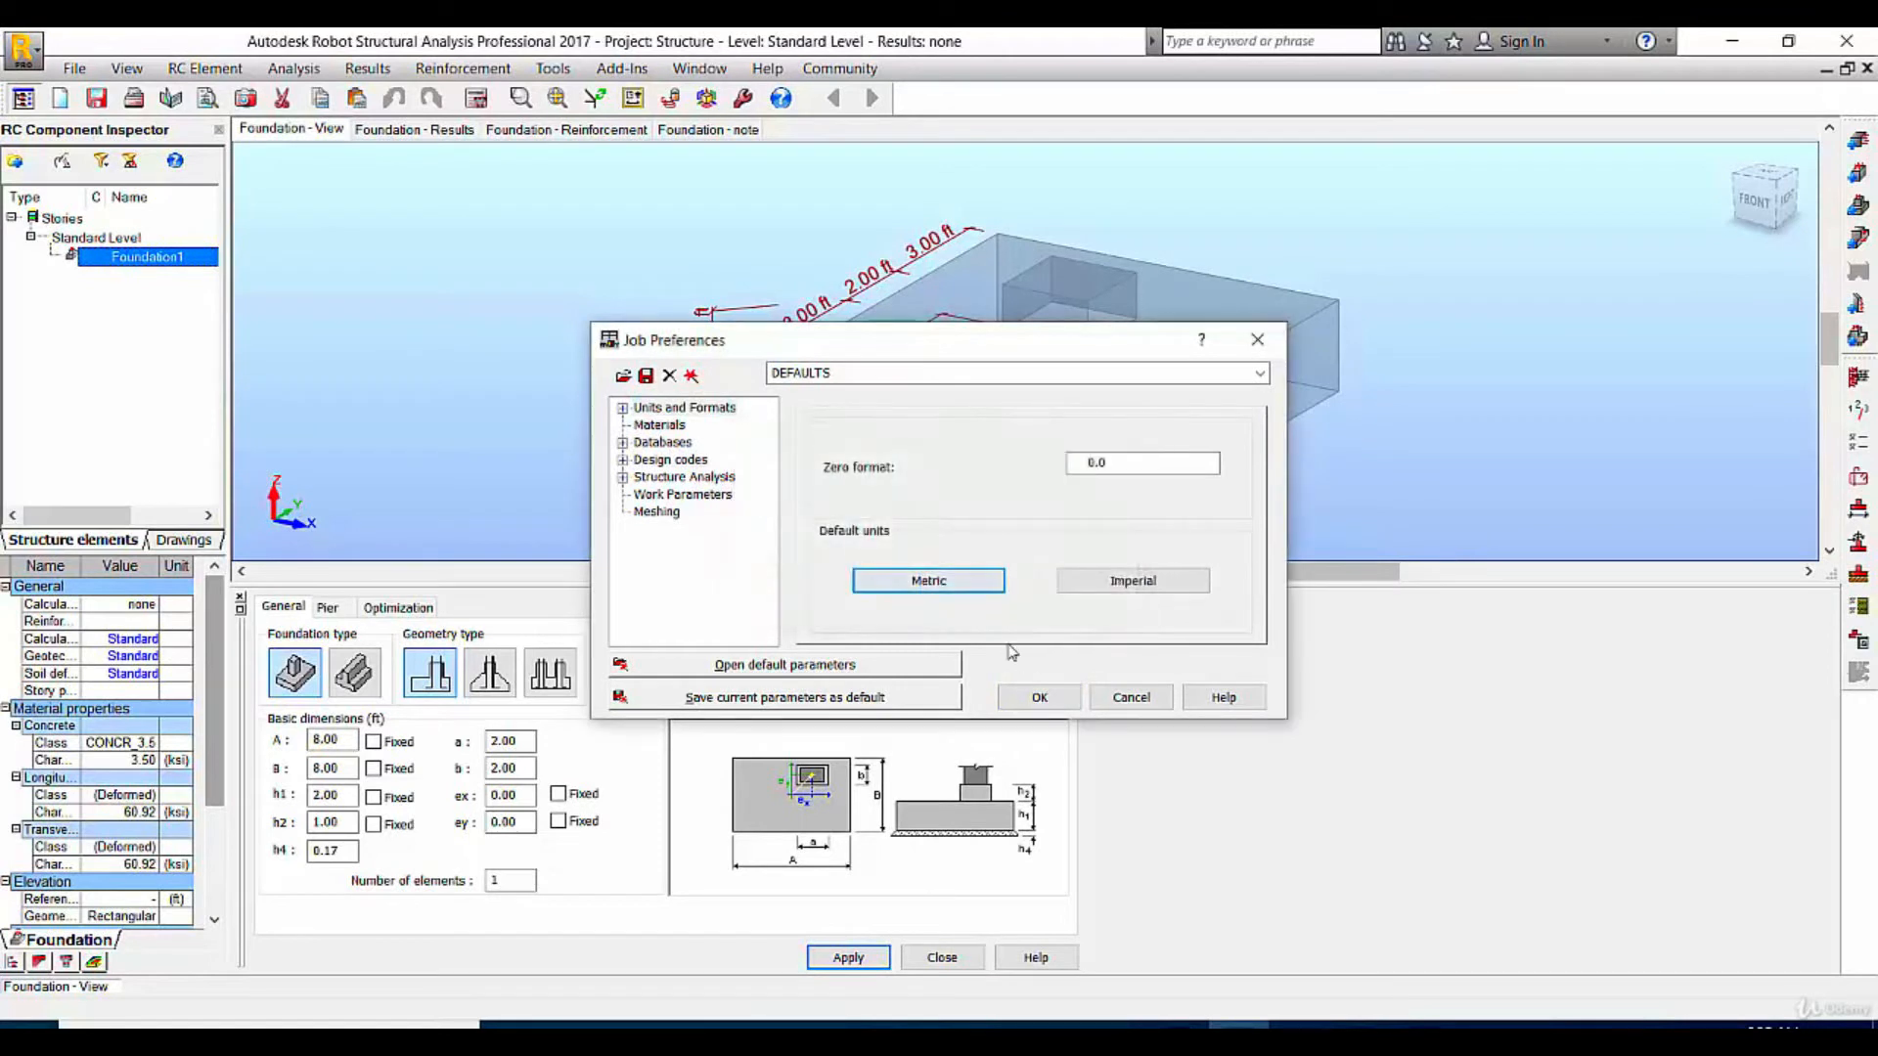
left_click(1036, 698)
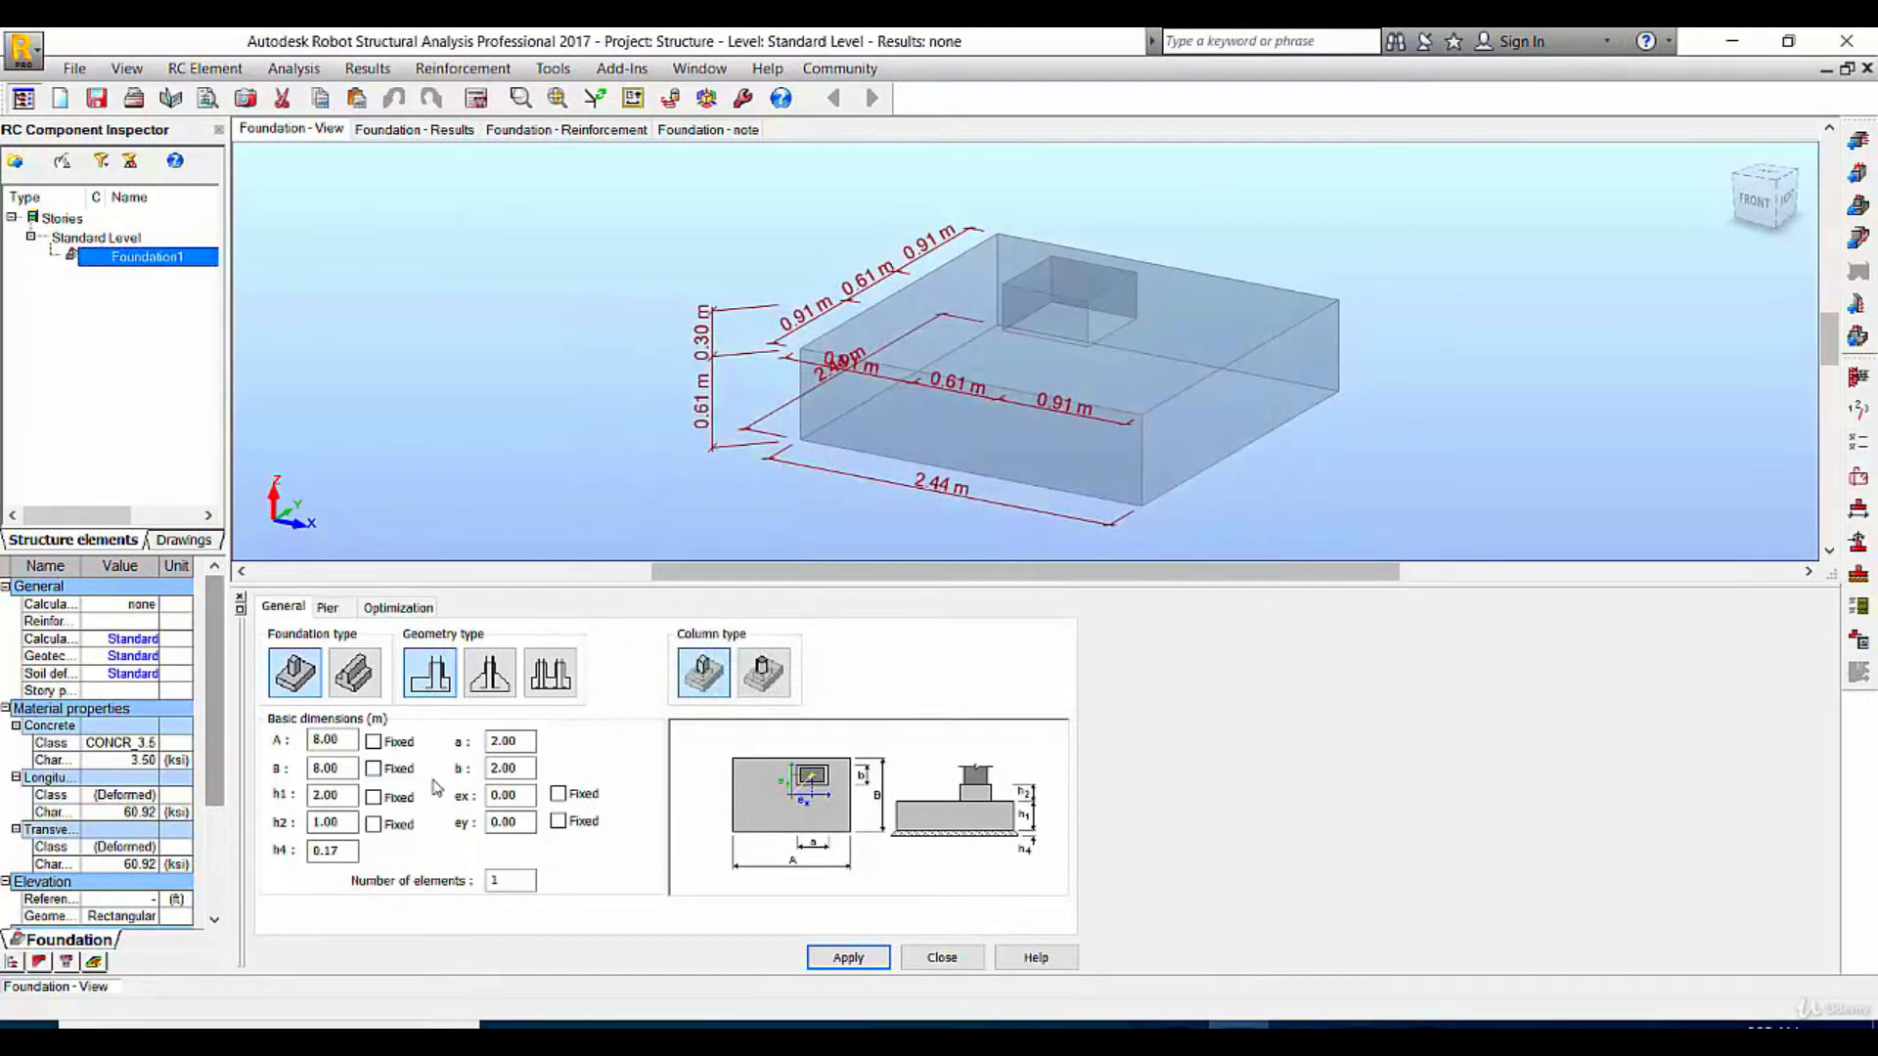
Apply the foundation's basic dimensions in metres with A and B at 8.00 m
double_click(331, 740)
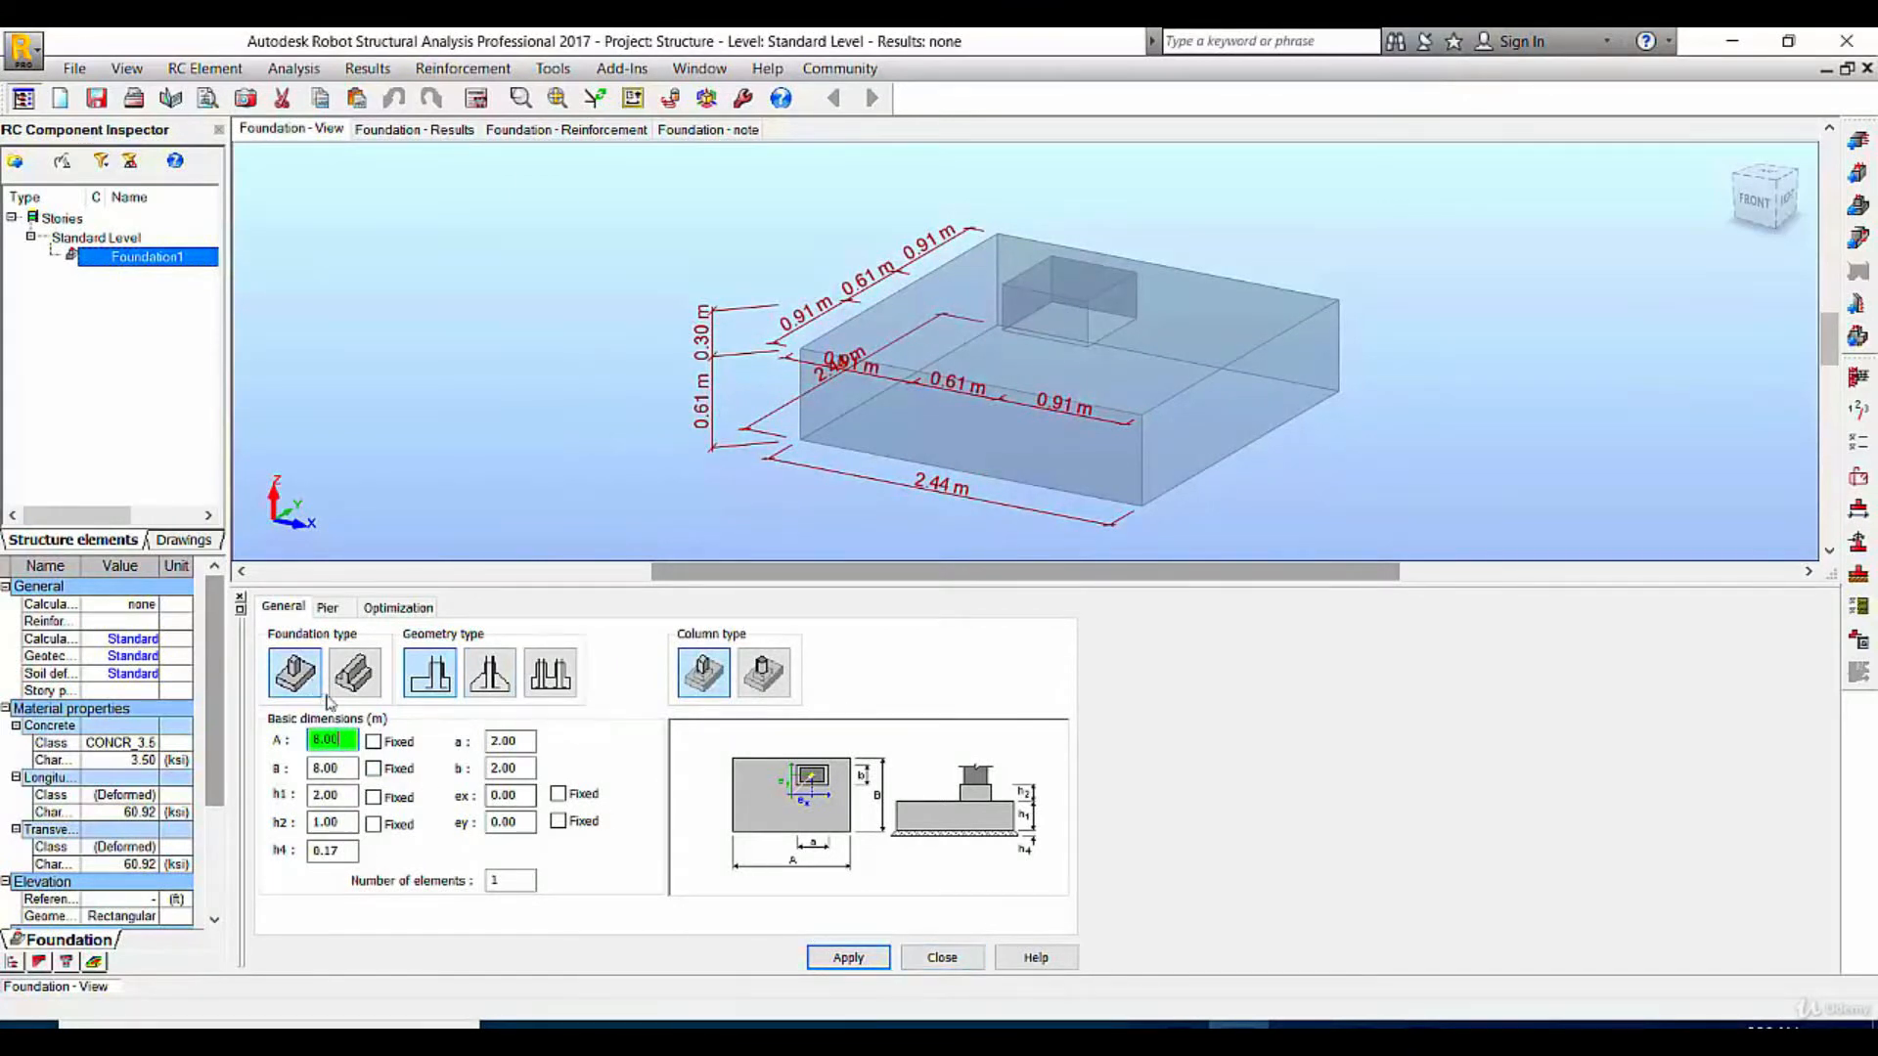
left_click_drag(340, 741, 289, 741)
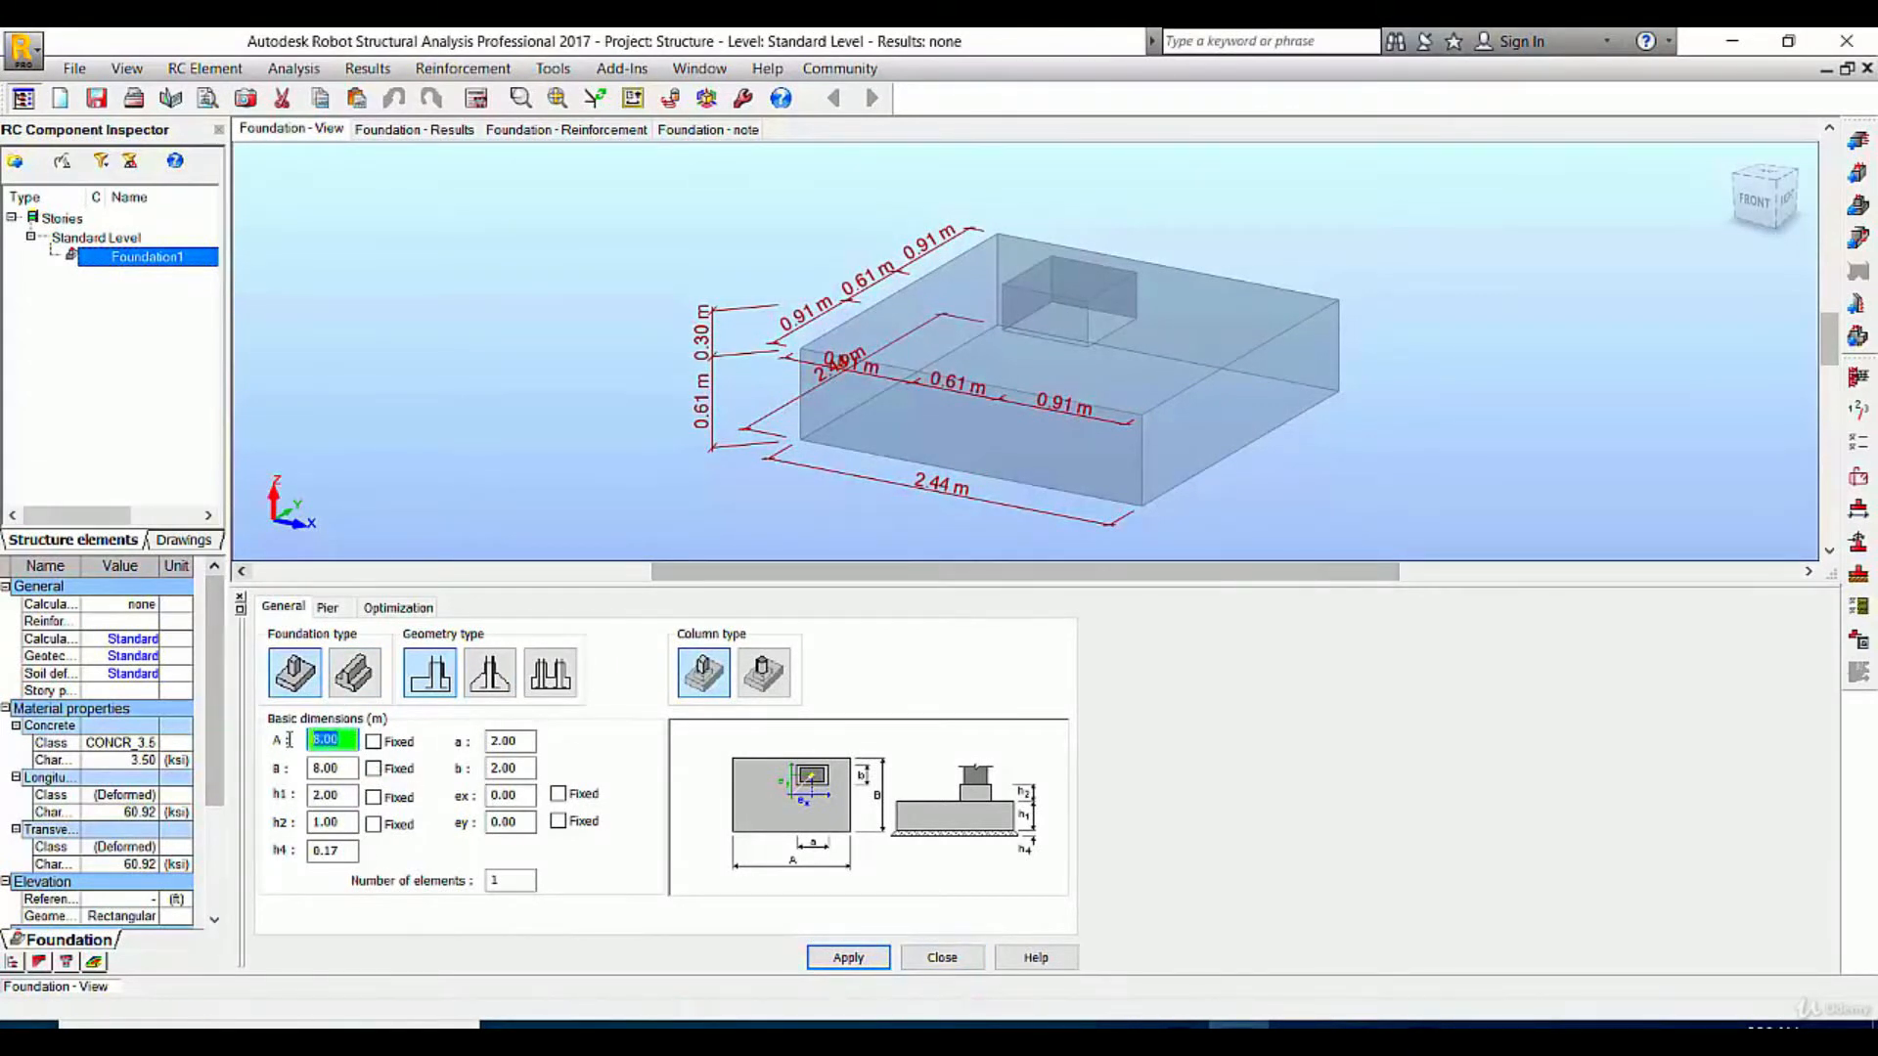
left_click(347, 769)
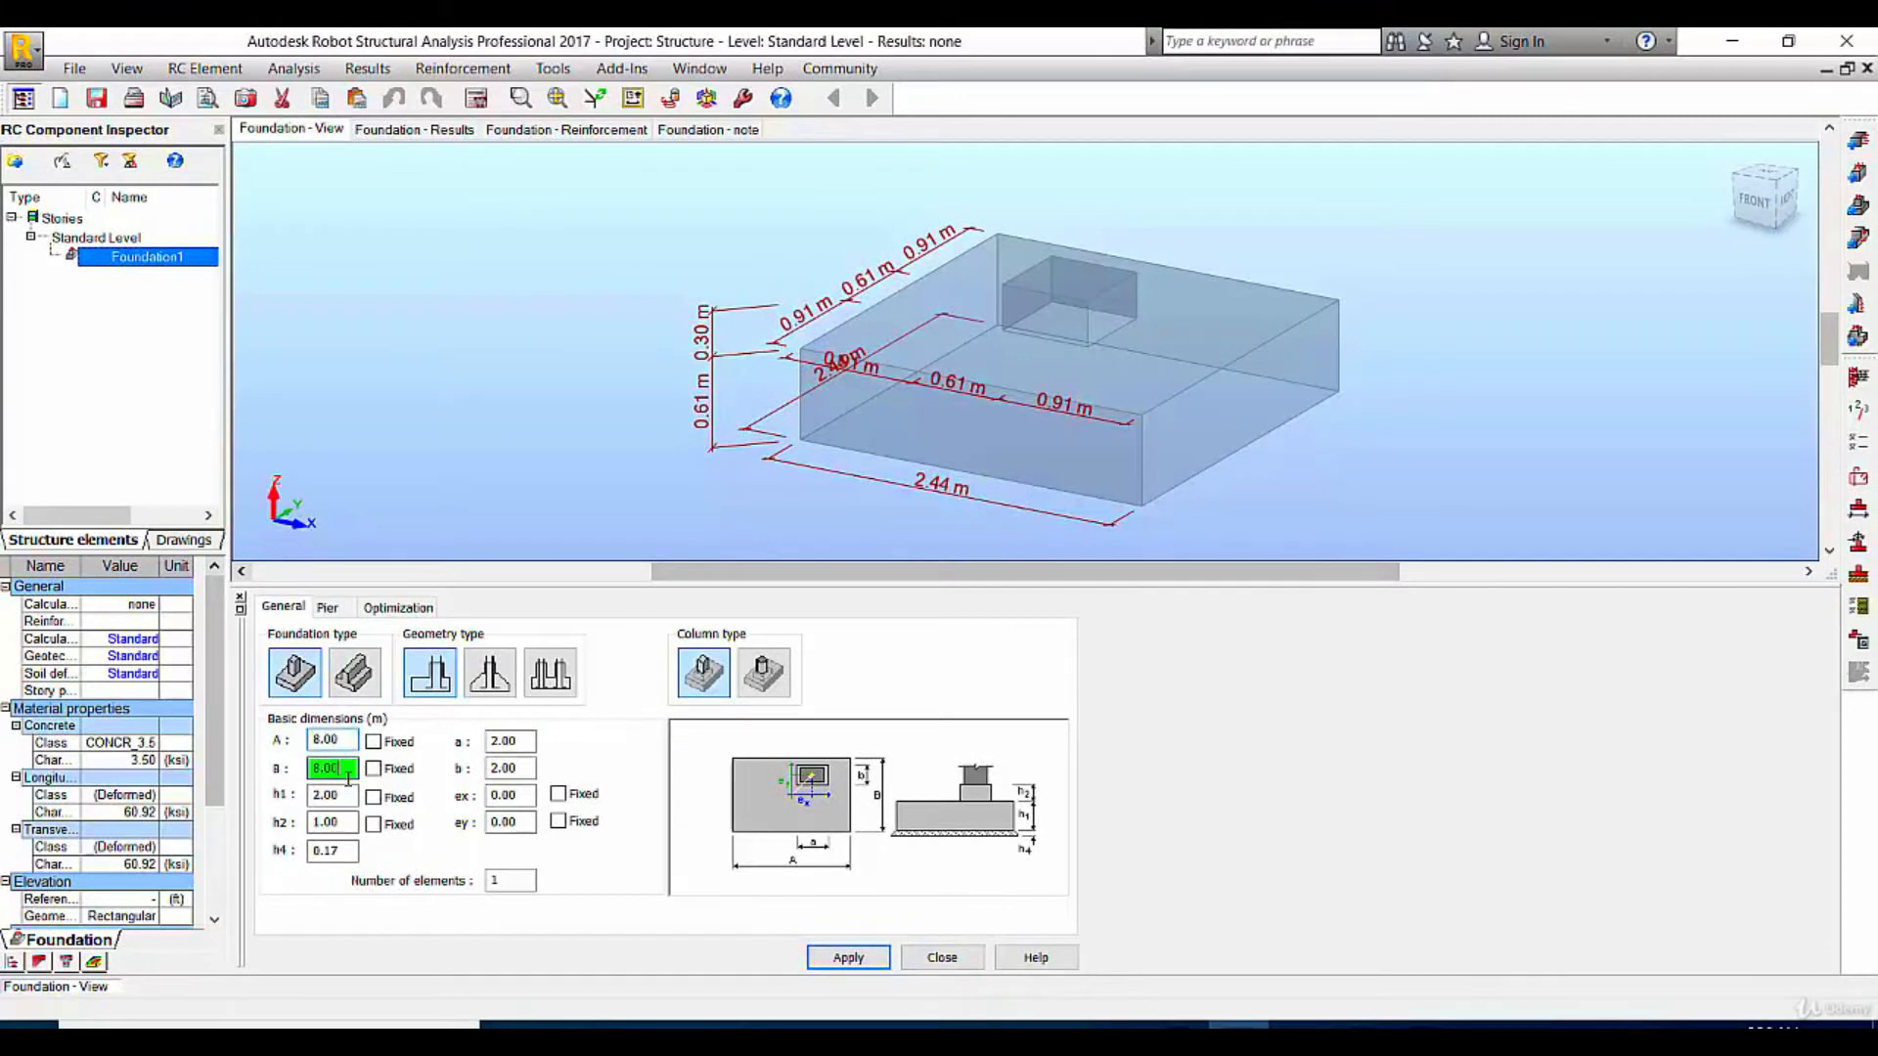
left_click(845, 959)
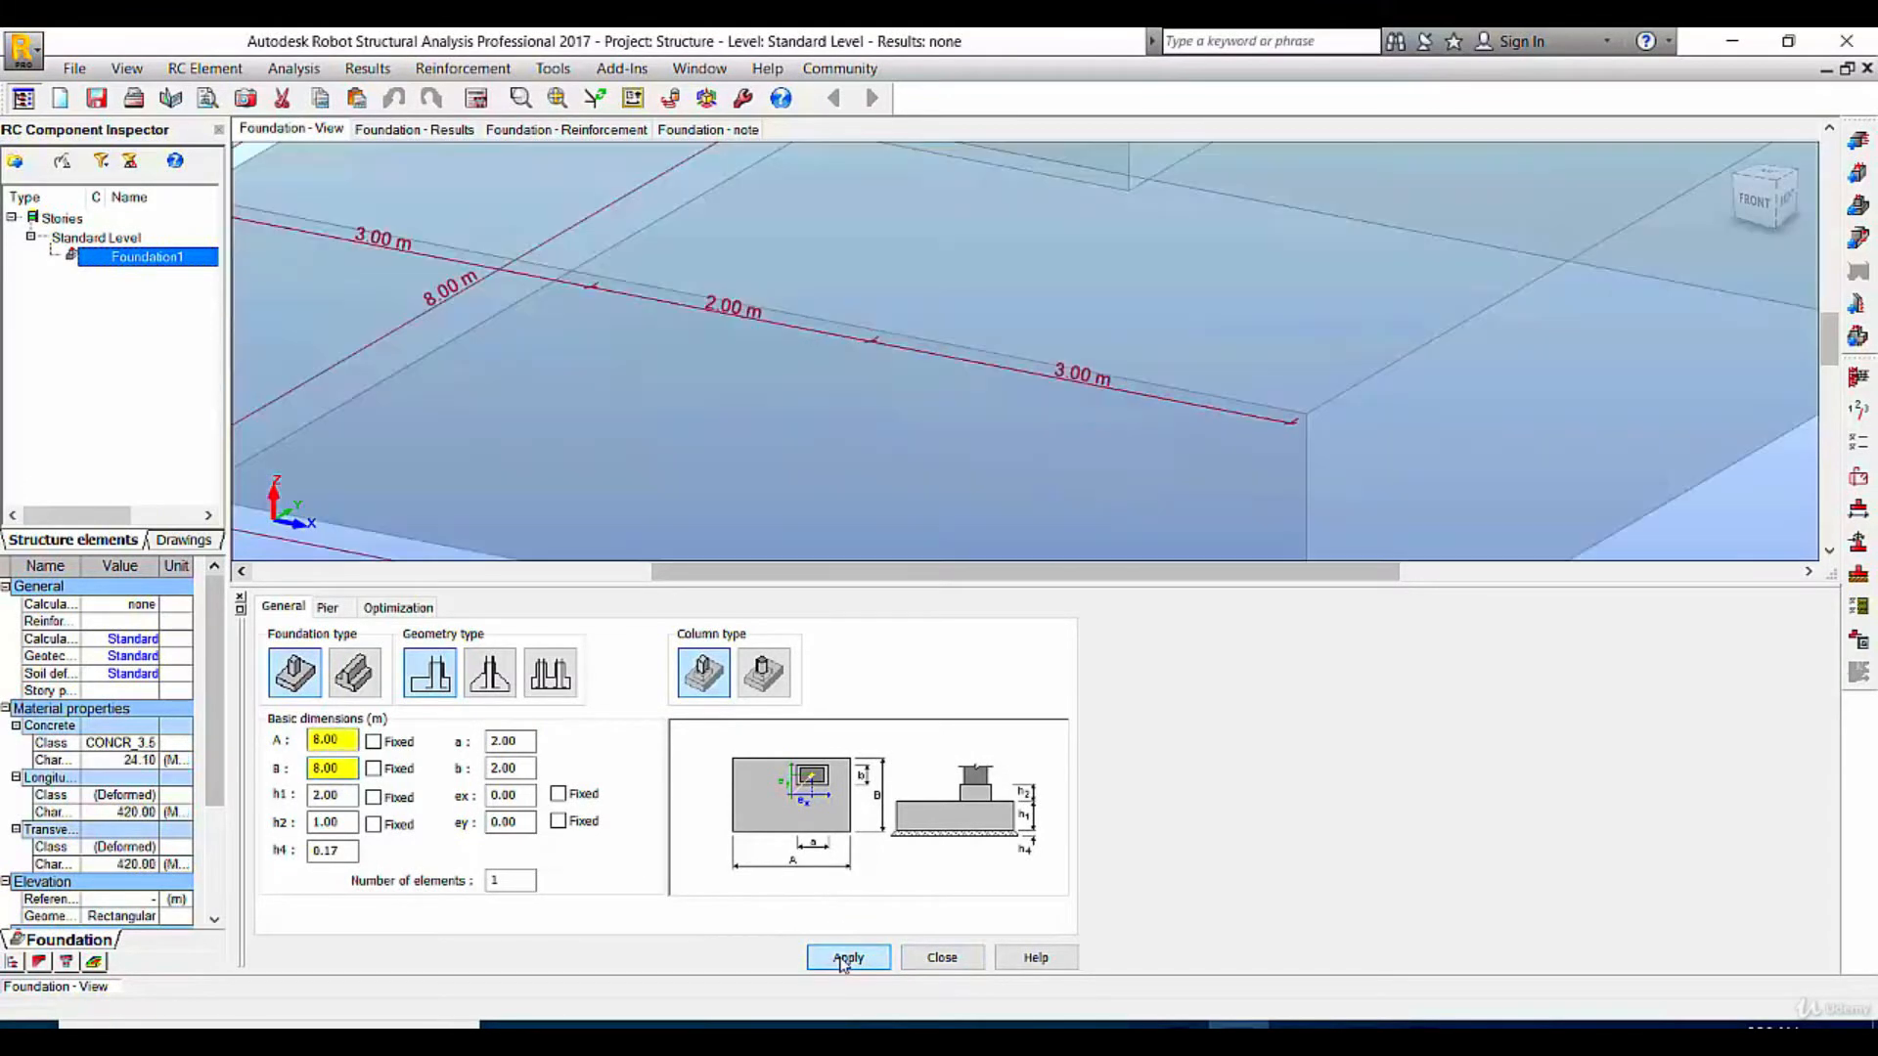
scroll(585, 378, "down", 4)
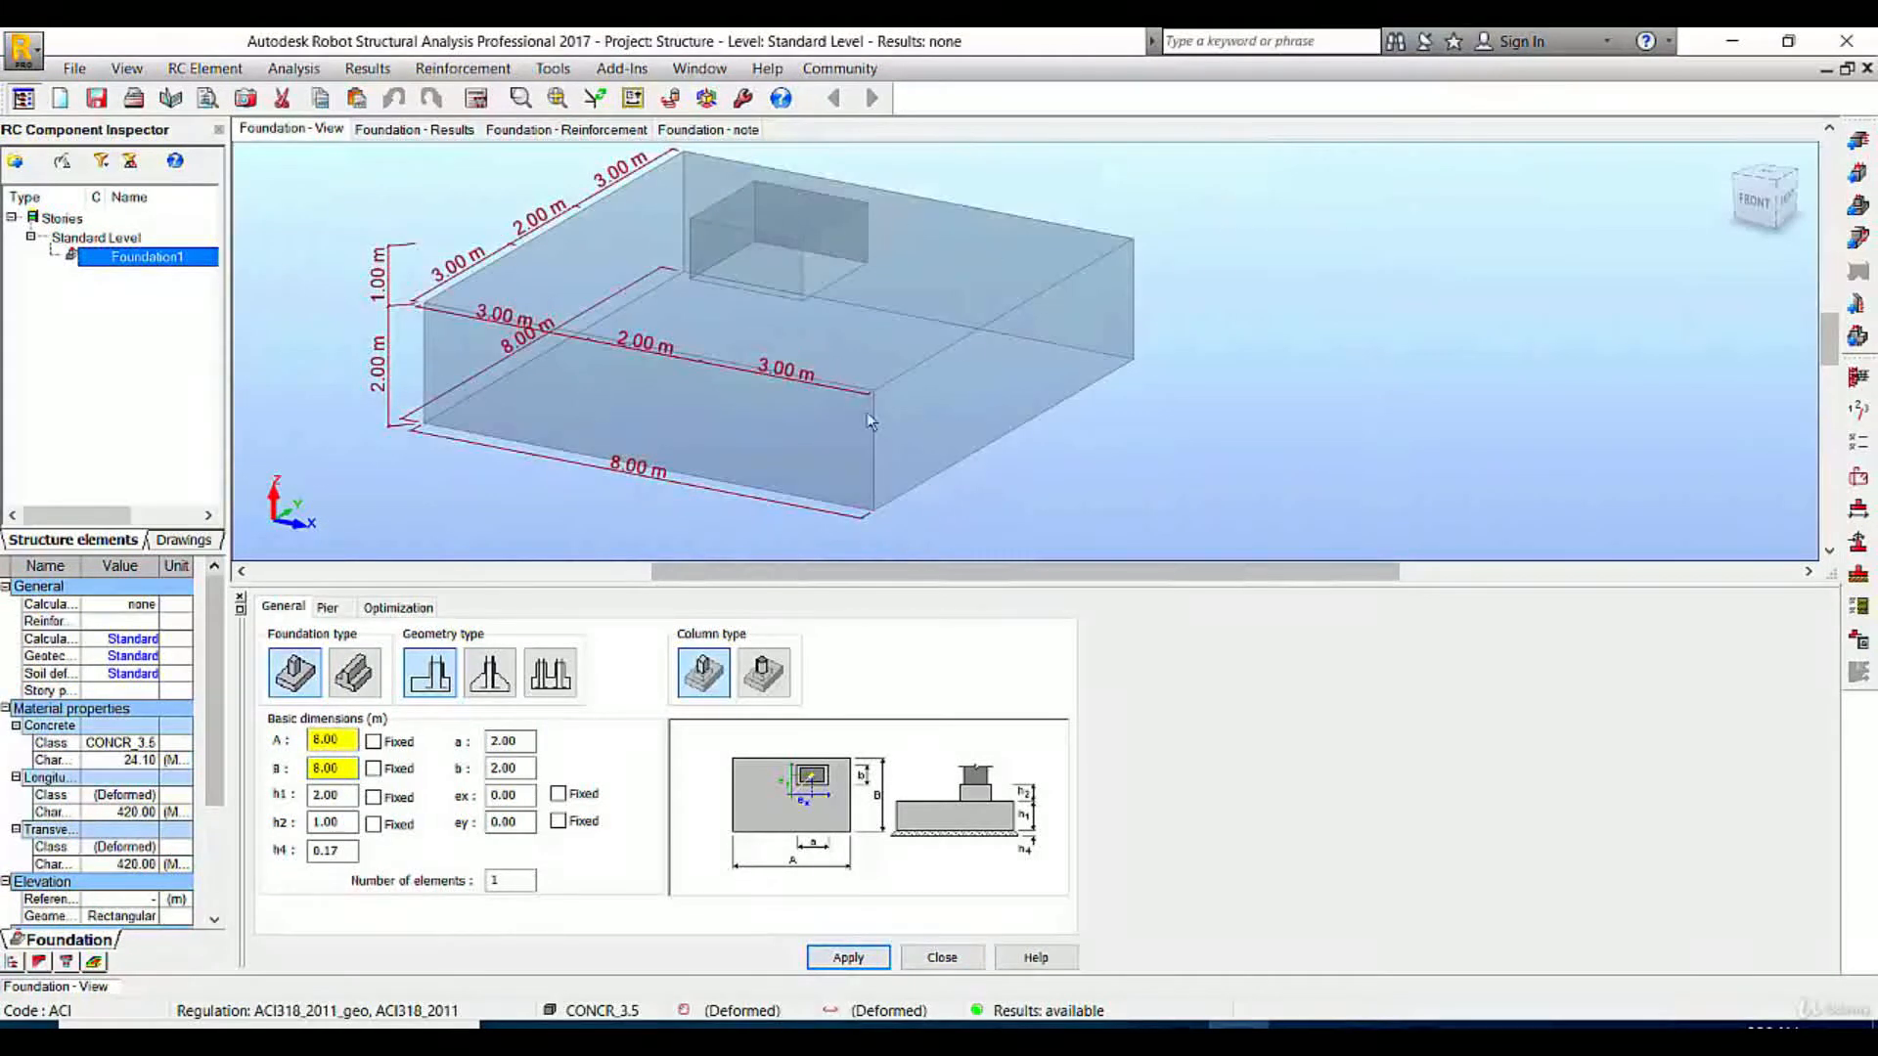
Set the foundation's plan dimensions to A = 4 m and B = 5 m
left_click_drag(344, 769, 233, 769)
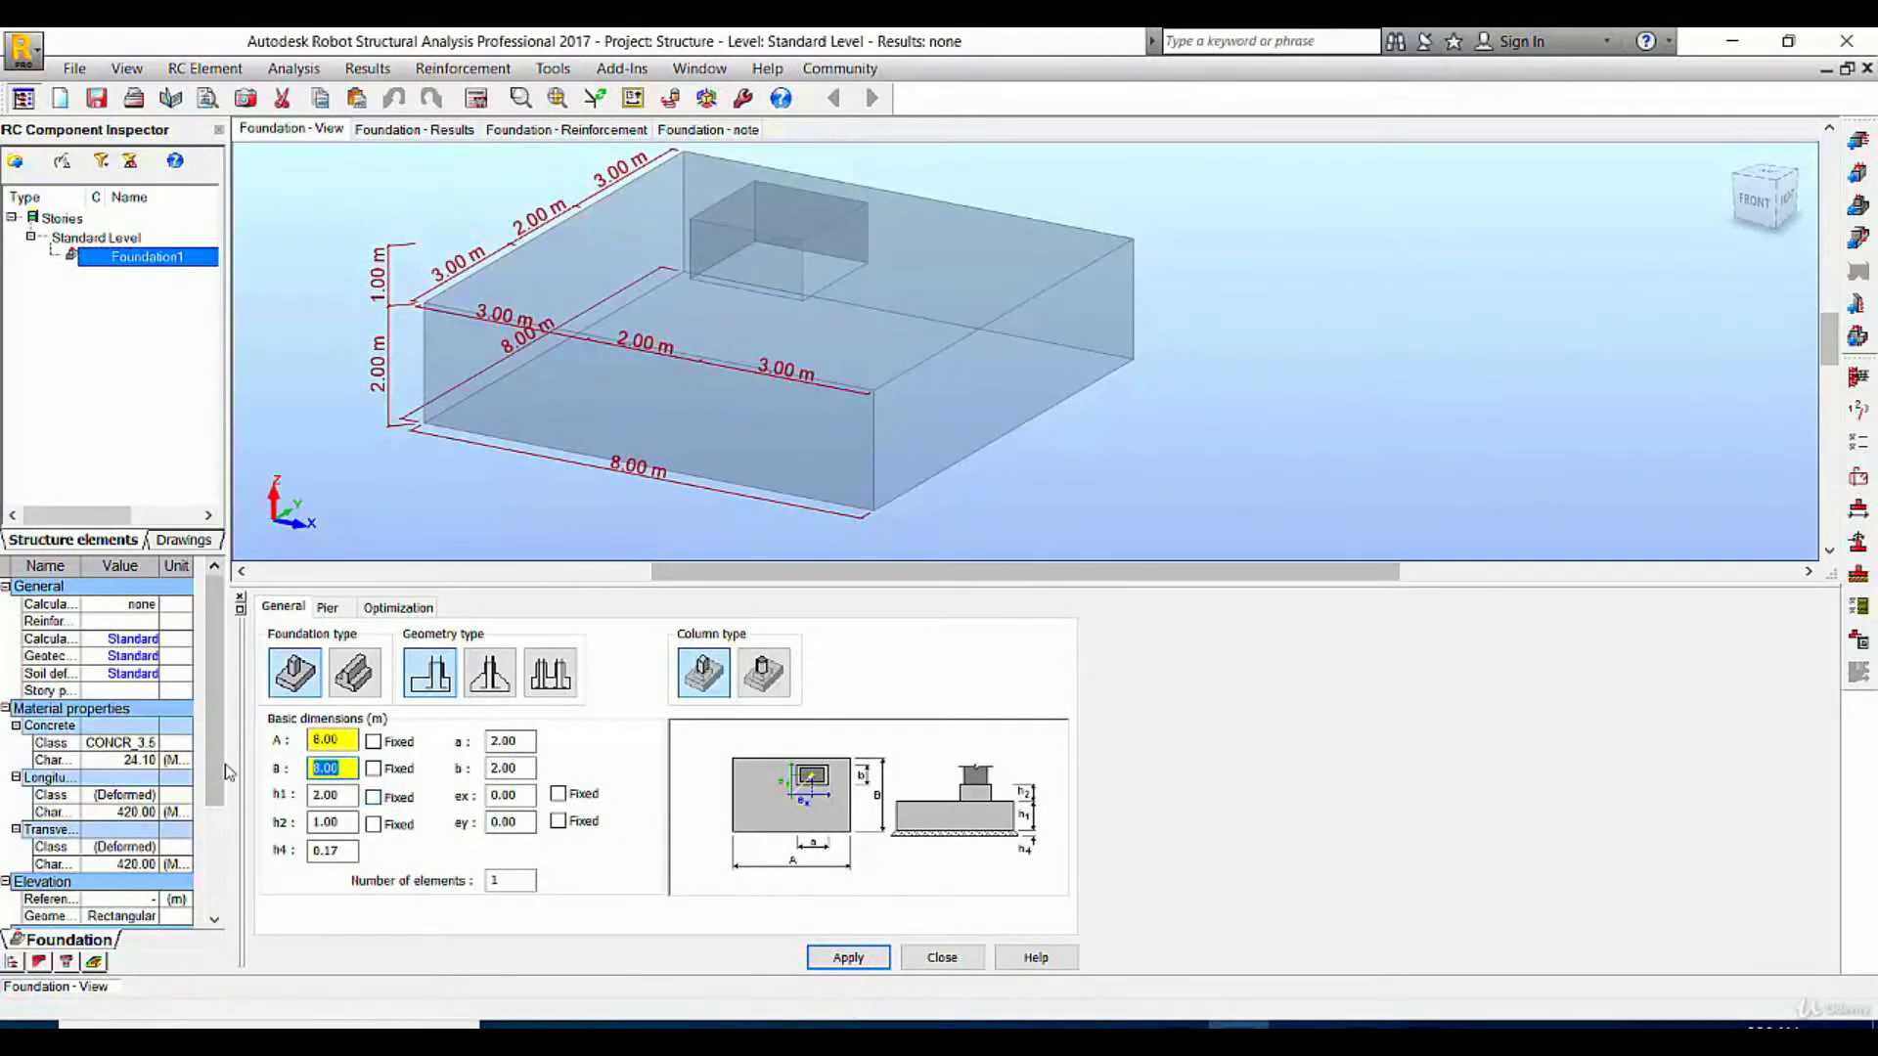
type("5")
left_click_drag(344, 740, 272, 740)
type("4")
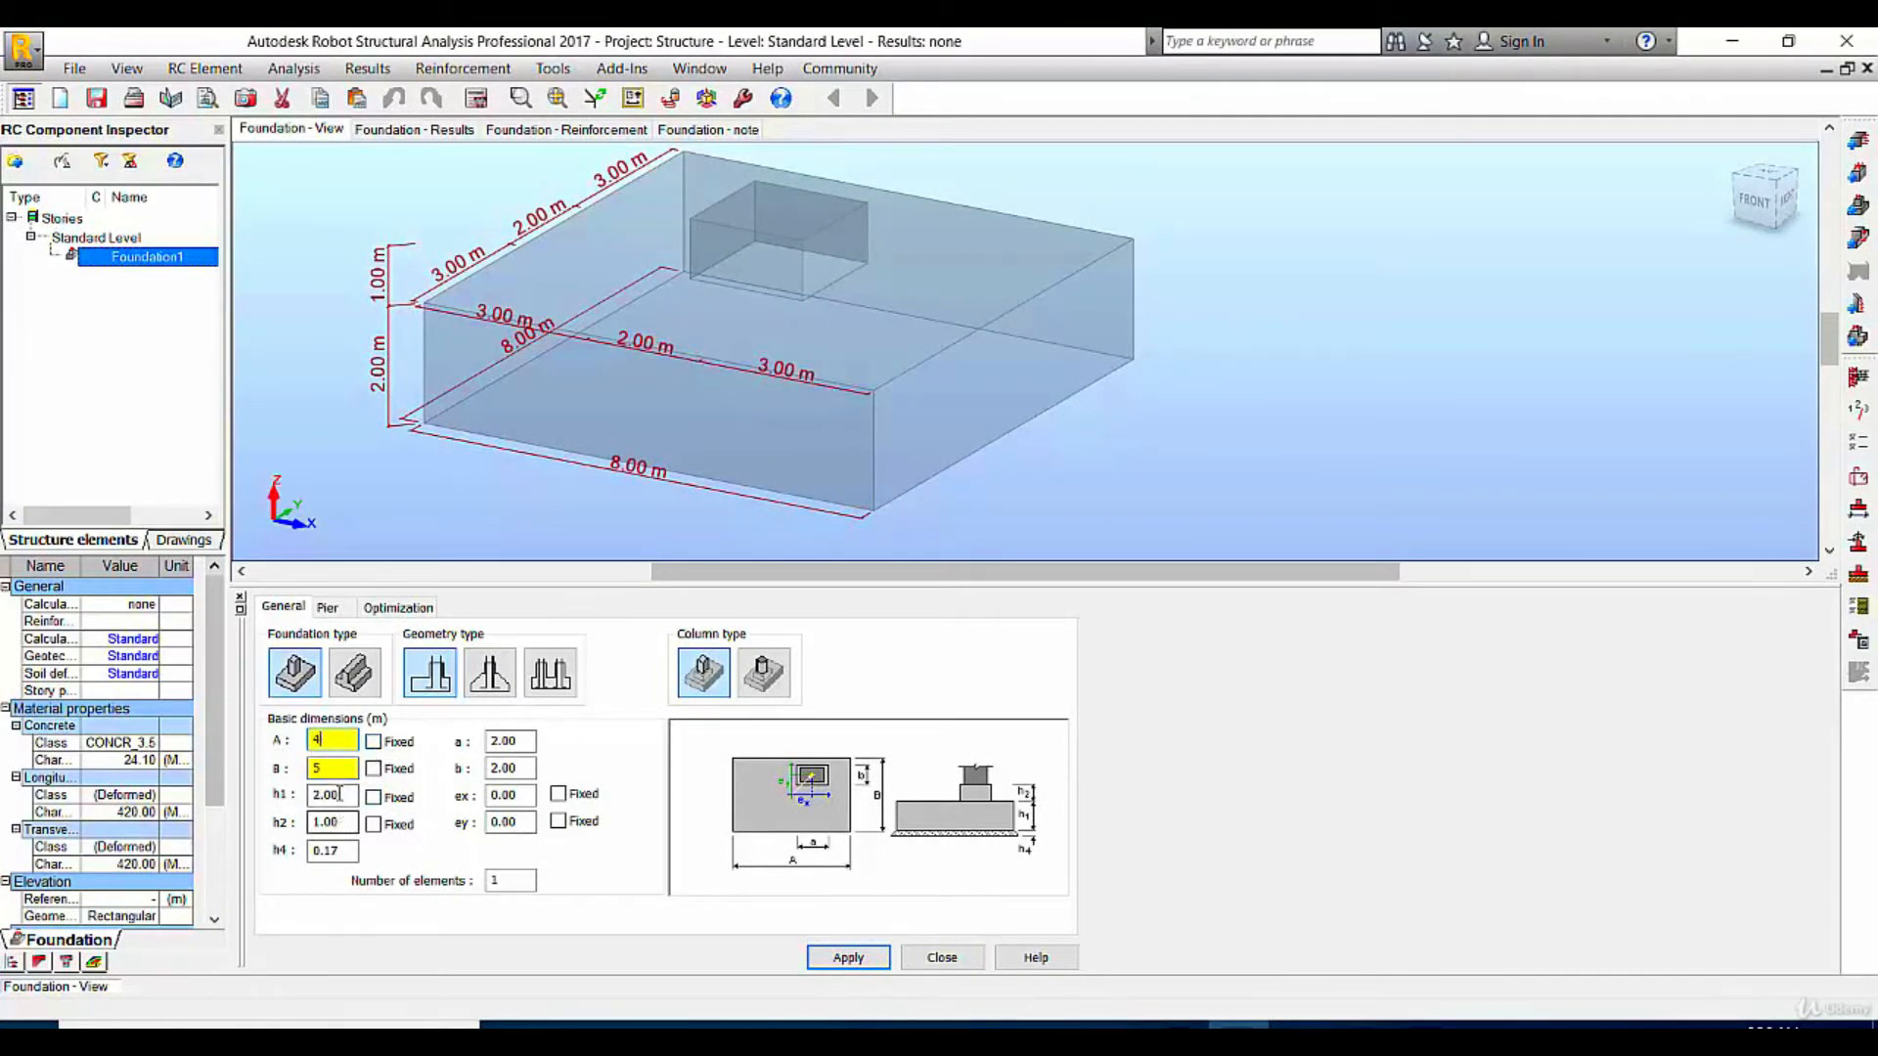
Set the foundation's heights h1 and h2 to 0.7 m each and apply the dimensions
left_click_drag(351, 796, 277, 794)
type("3")
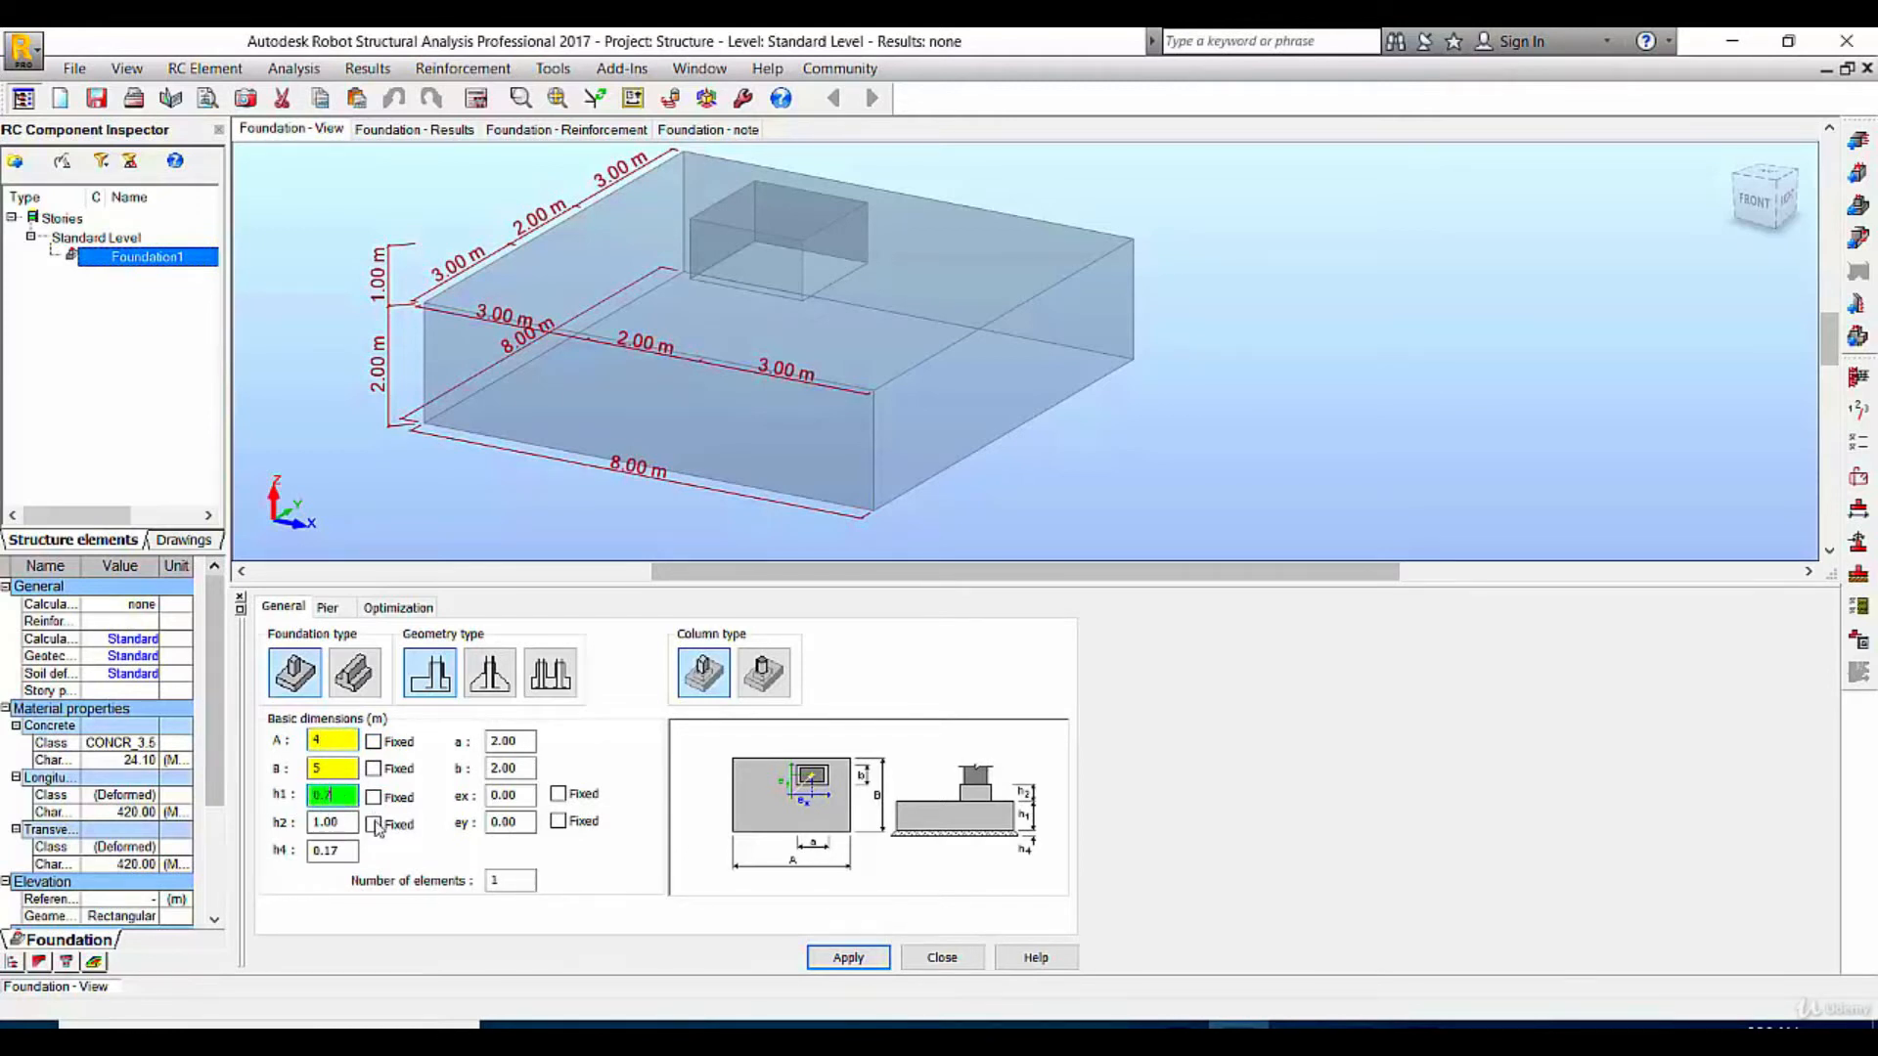
left_click_drag(356, 823, 307, 823)
type("0.7")
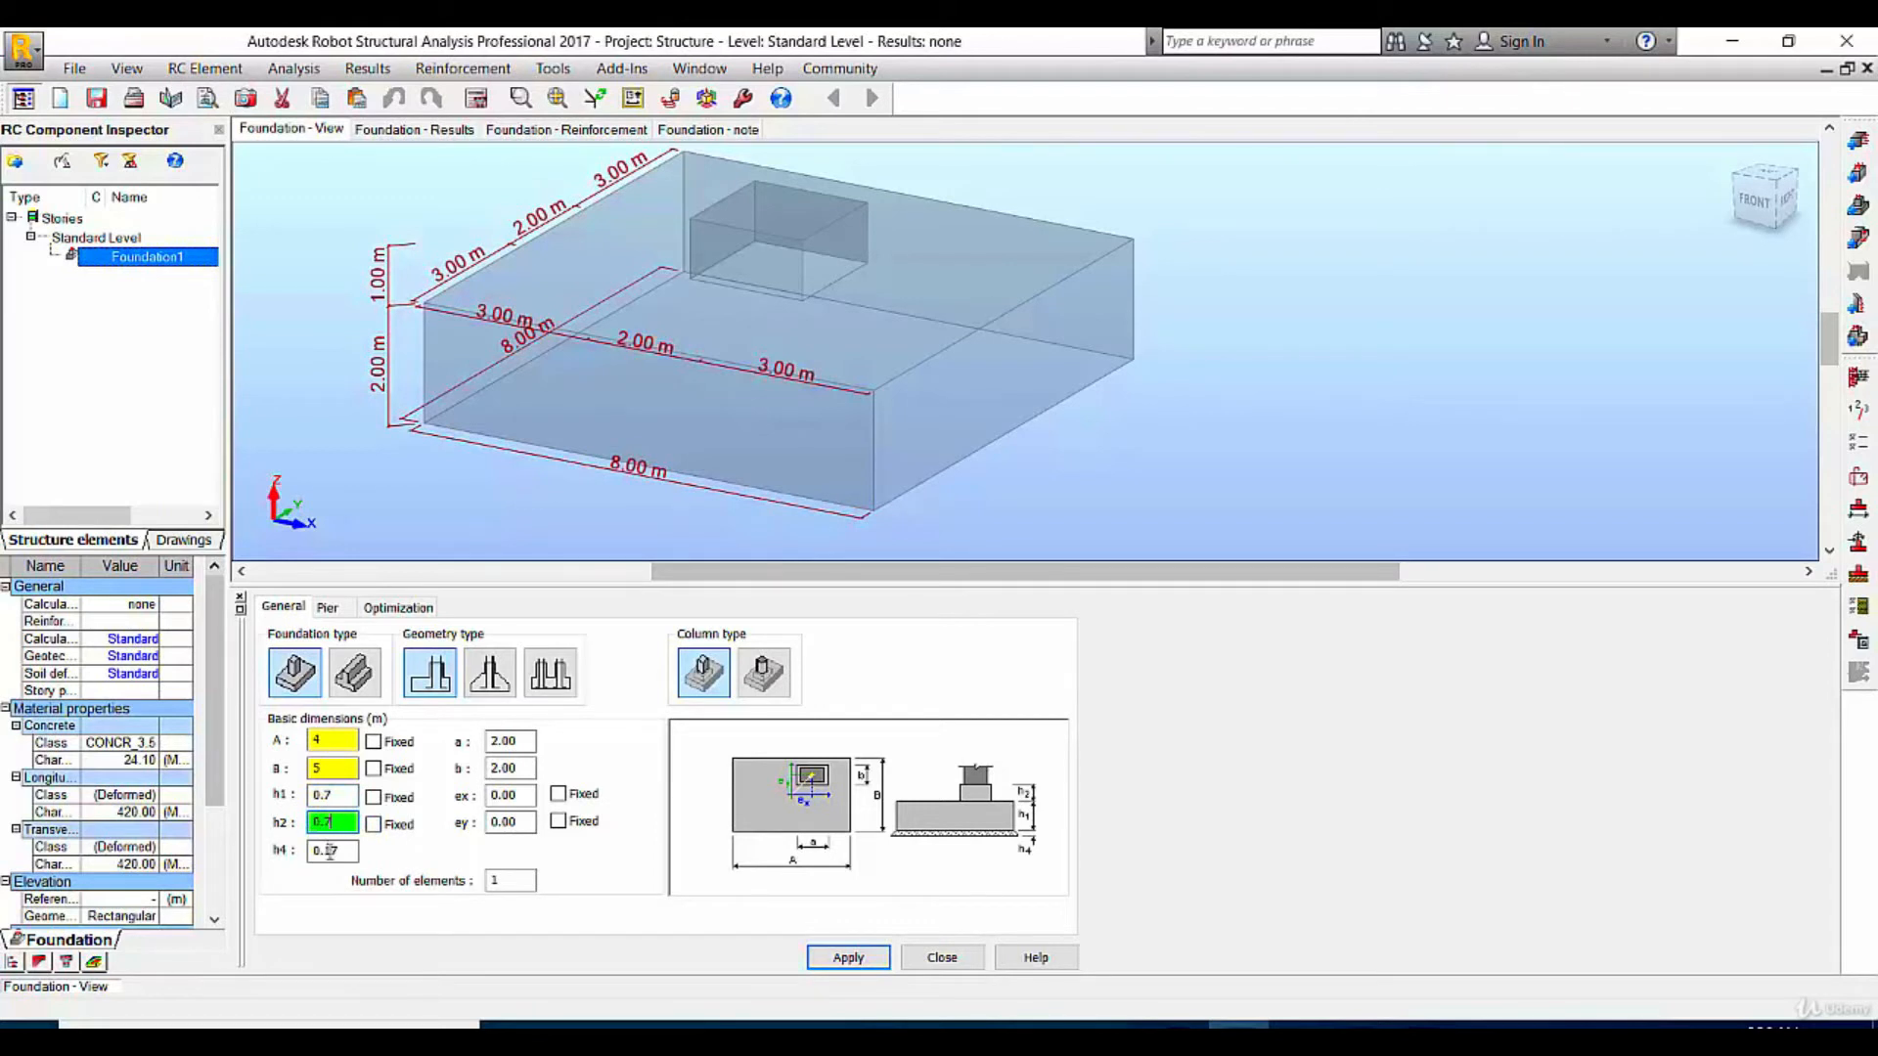
left_click(337, 796)
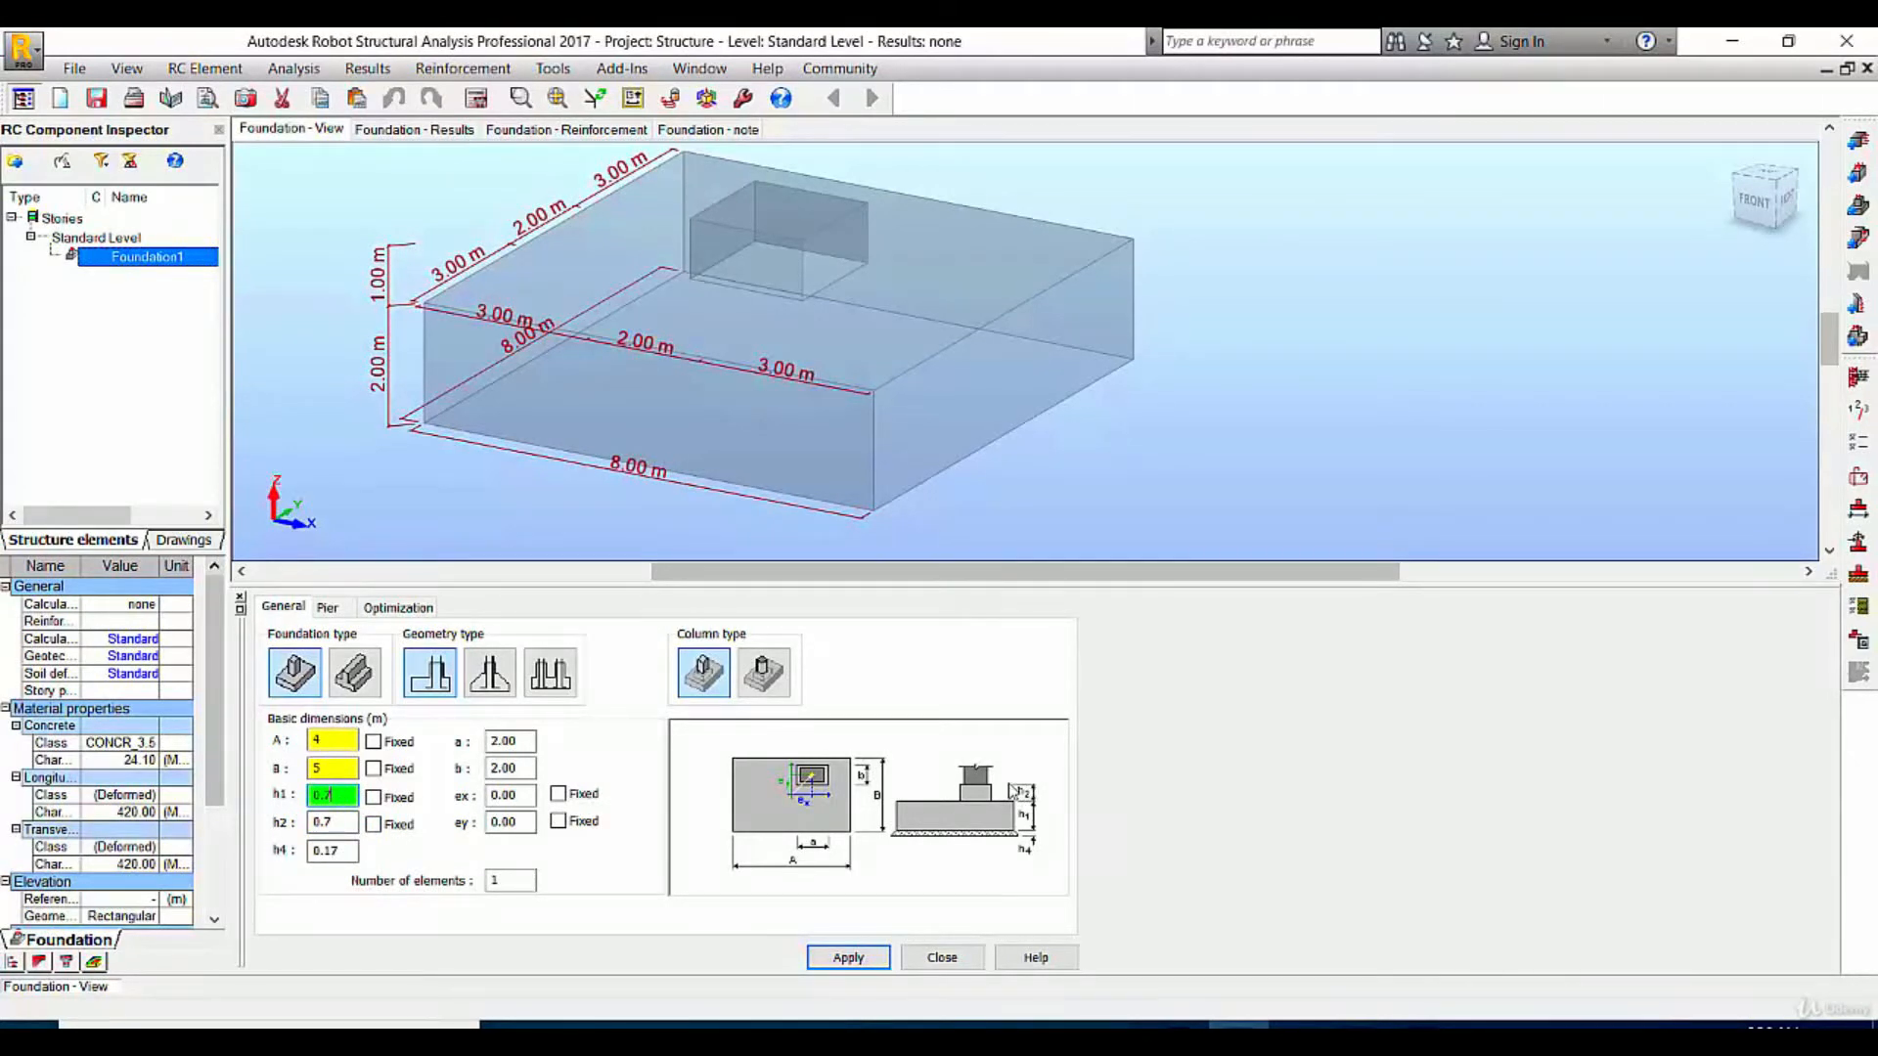
left_click_drag(343, 827, 279, 822)
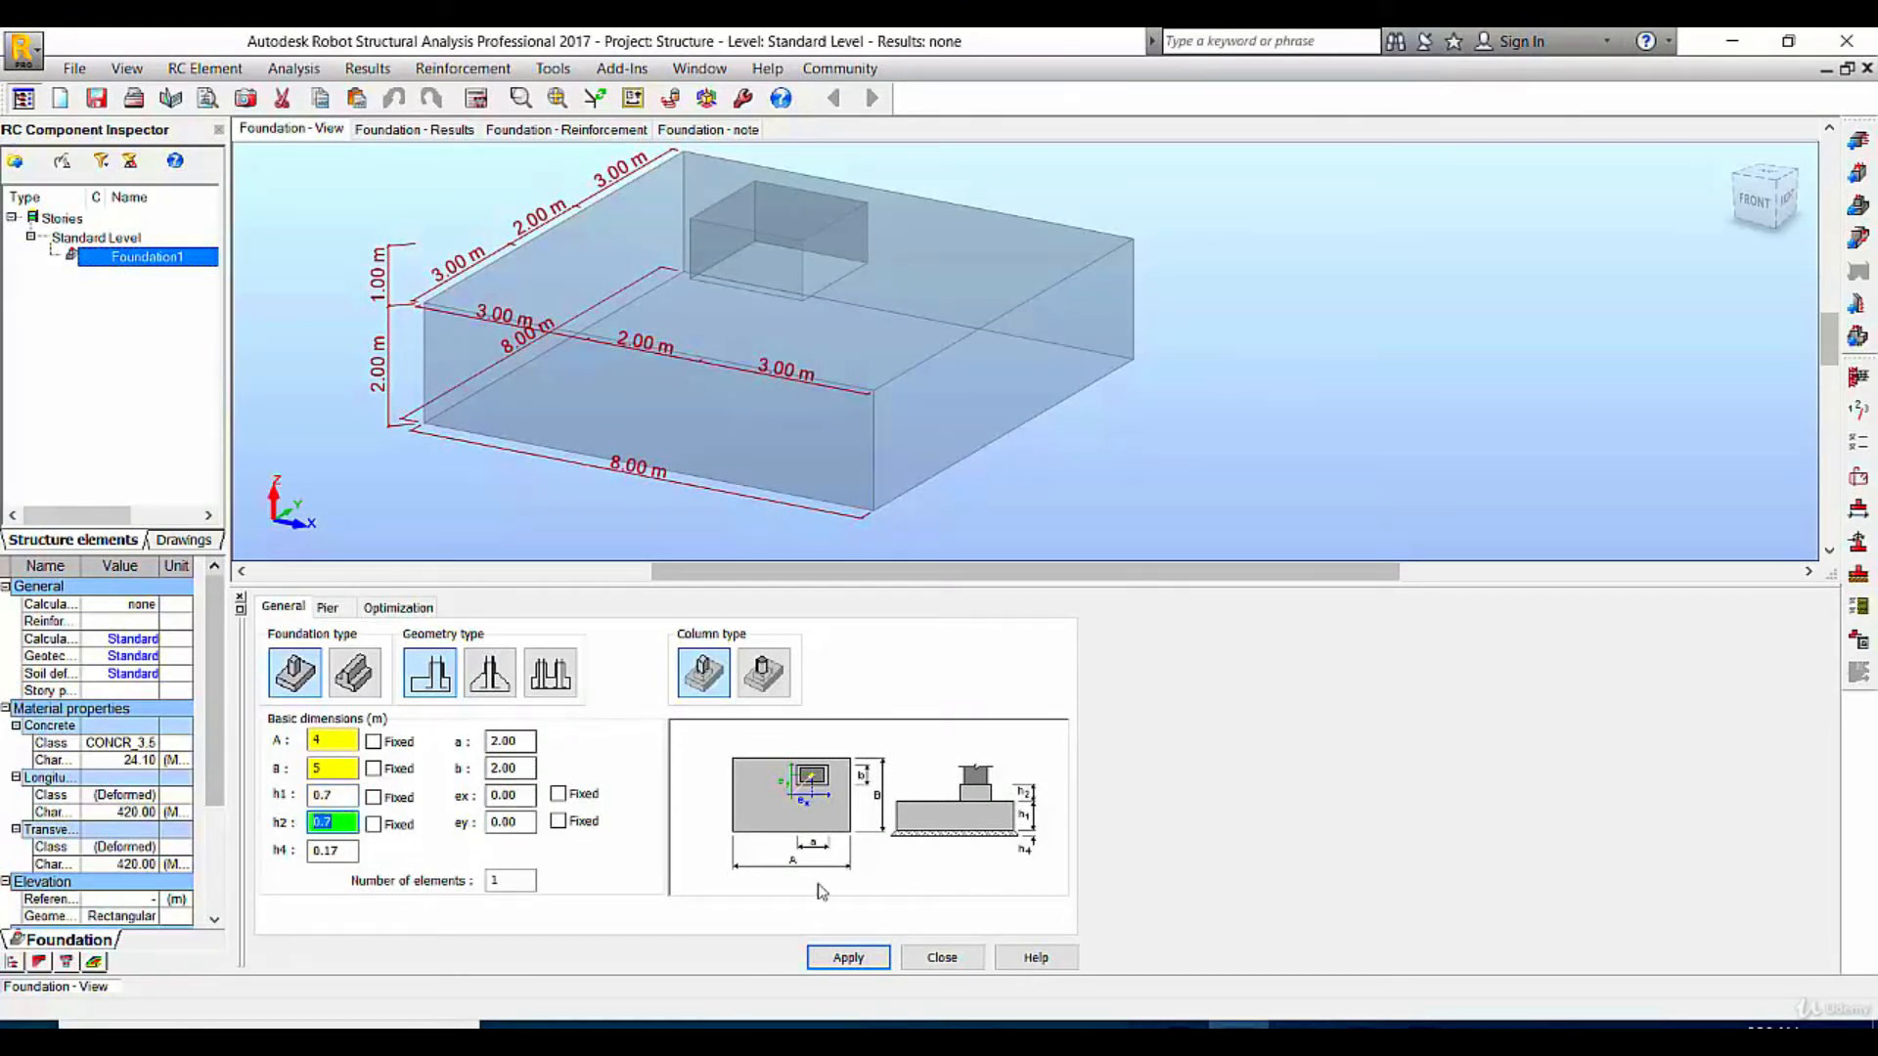
left_click(849, 957)
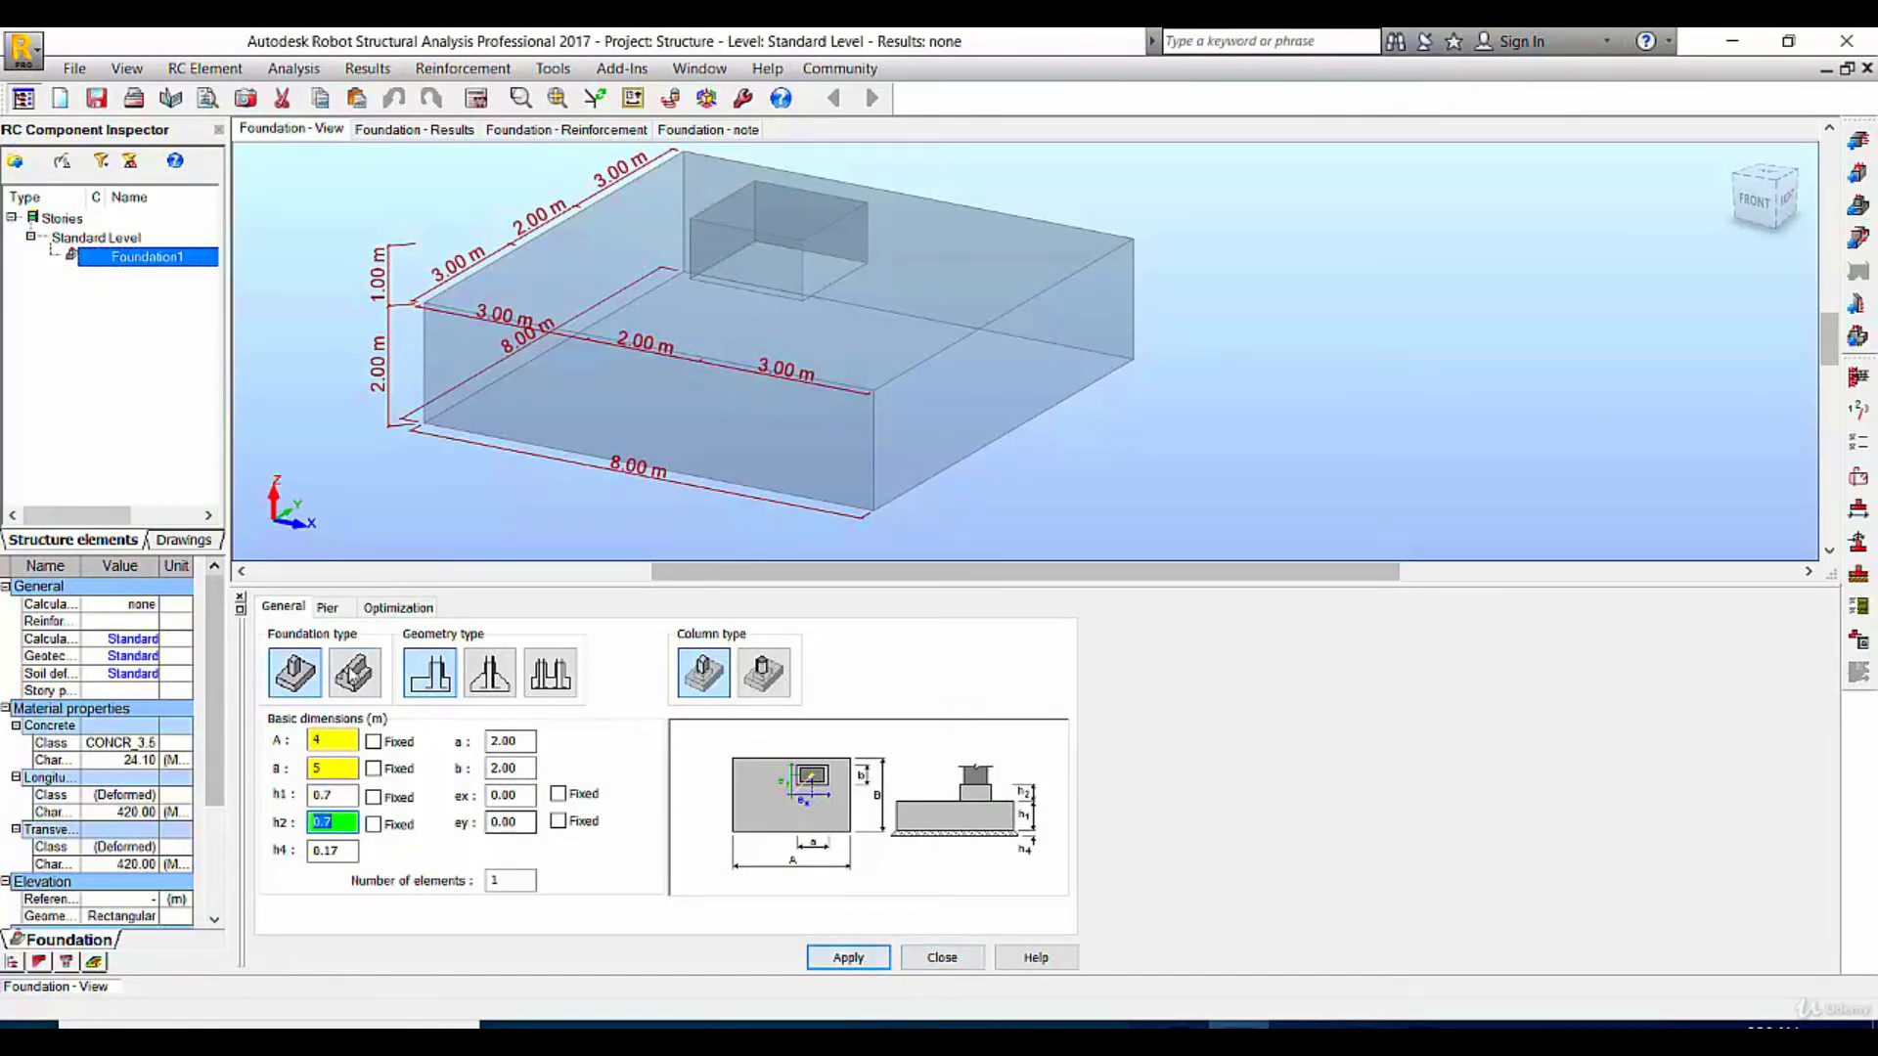
Review the foundation's pier and optimization settings, and apply its basic dimensions to the model
left_click(328, 608)
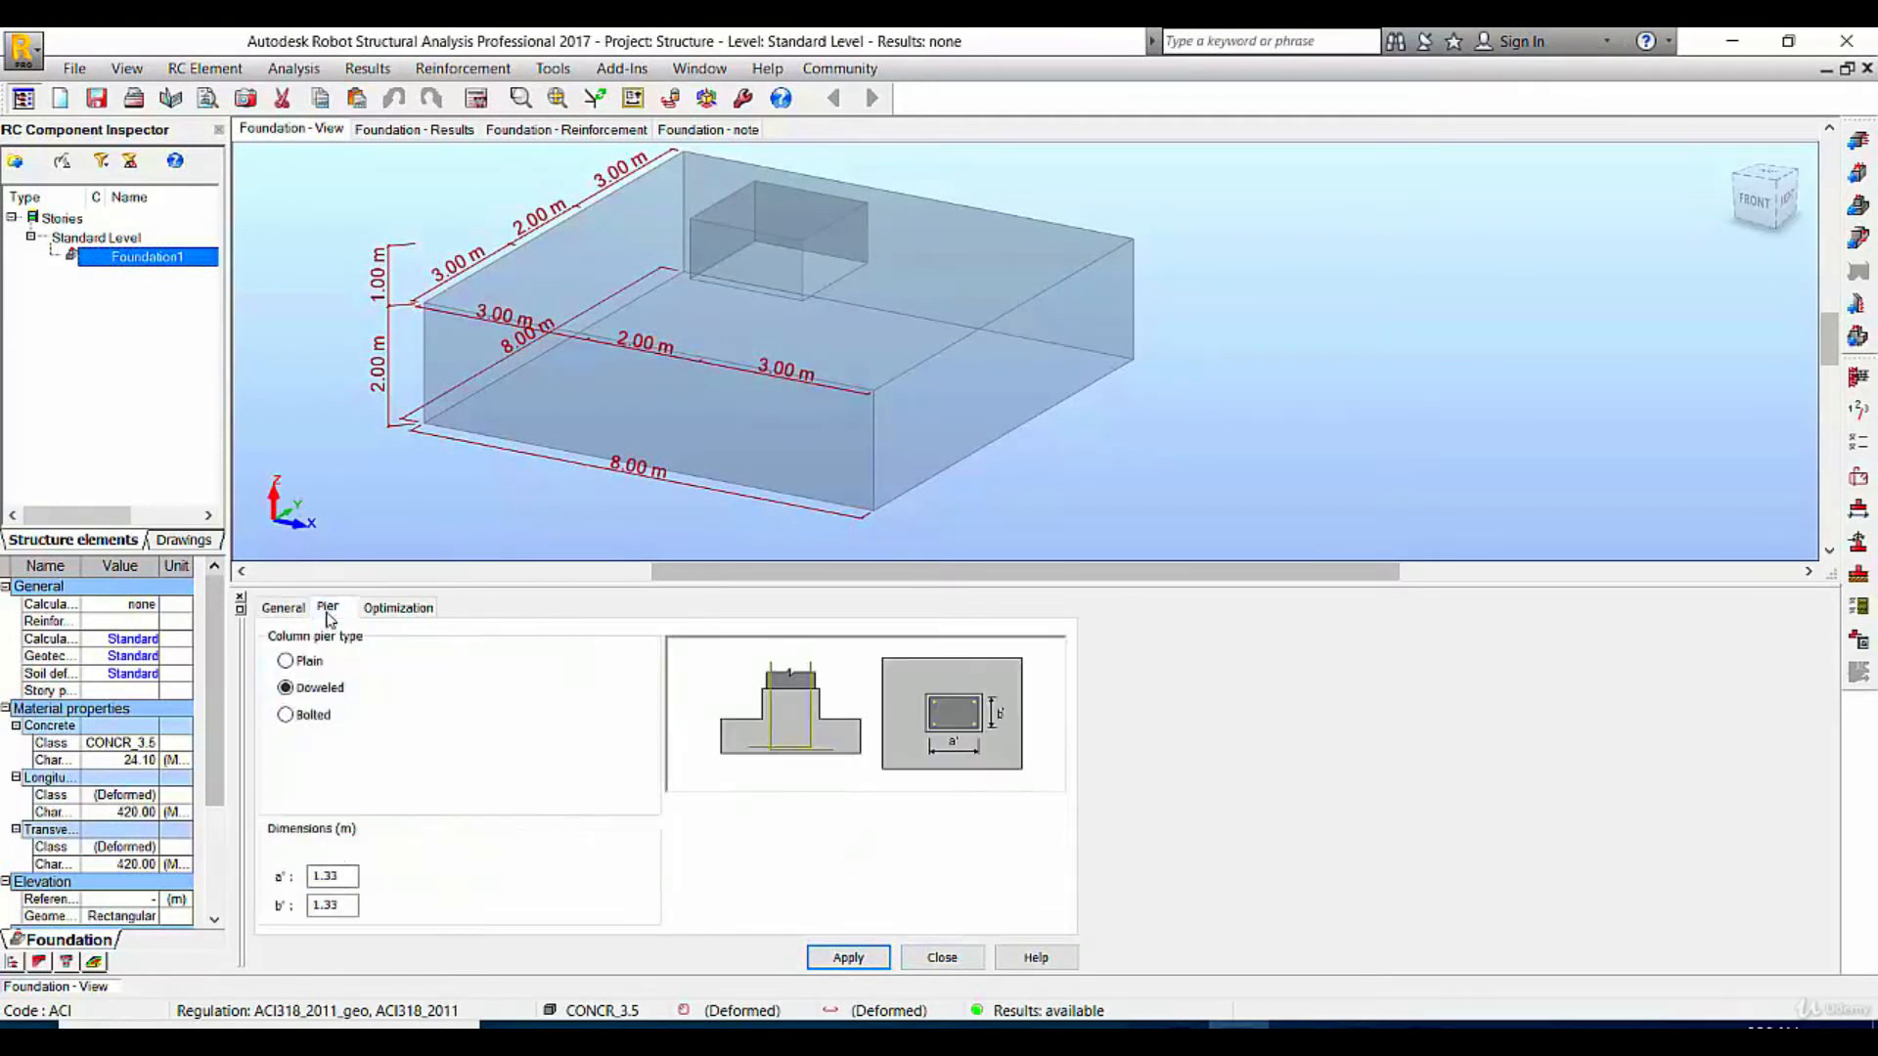
left_click(403, 610)
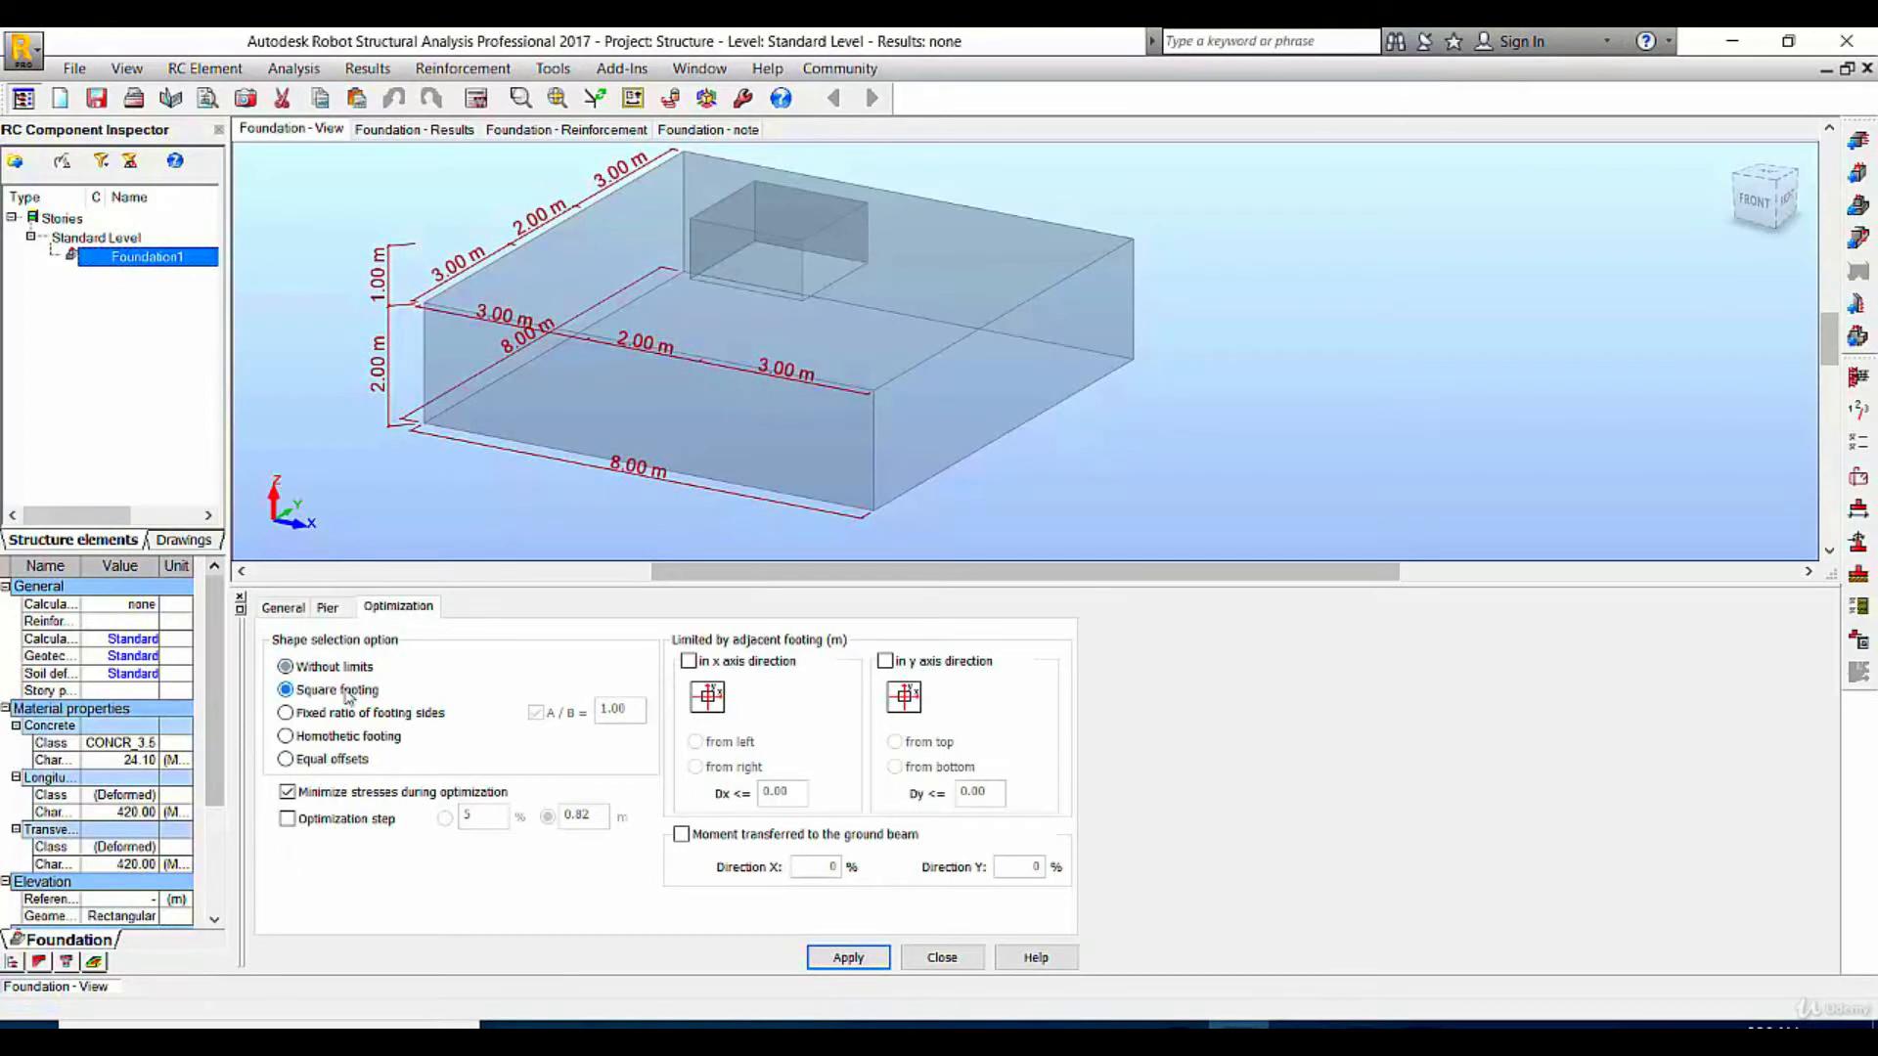
left_click(300, 607)
left_click(848, 958)
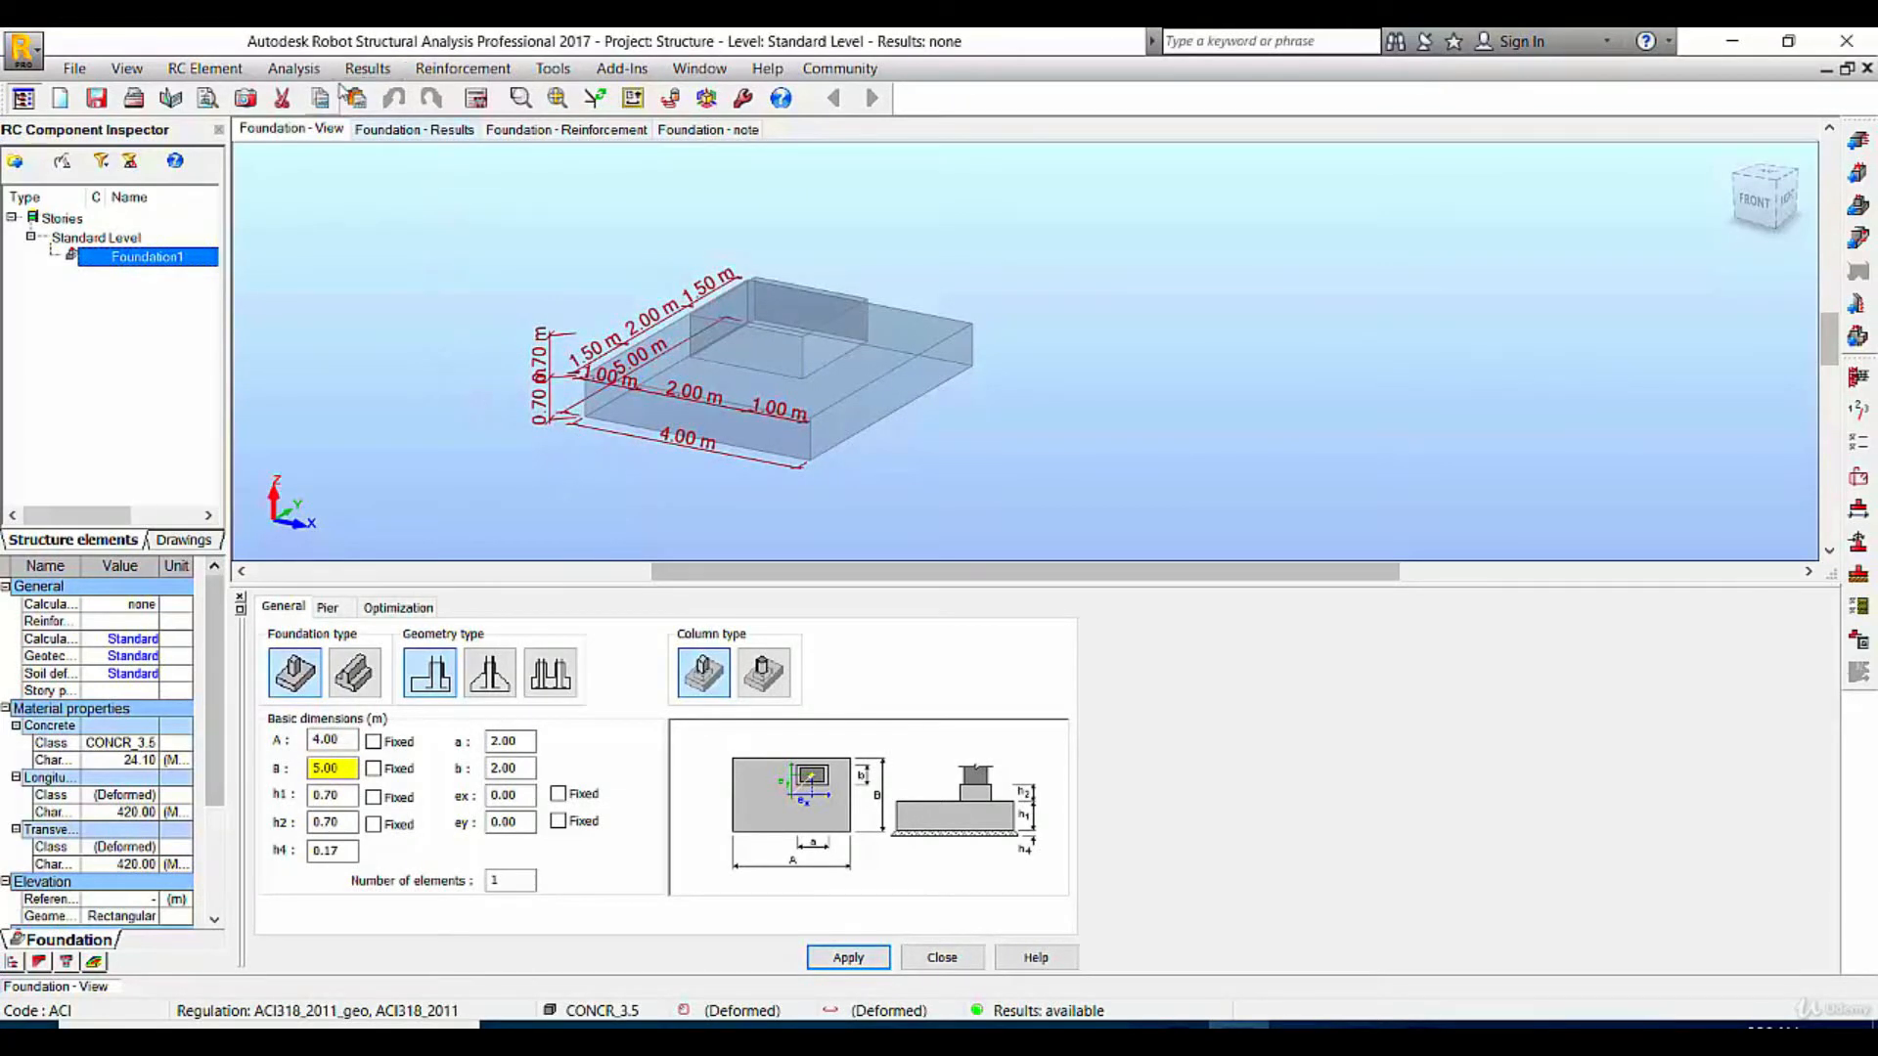
Add an axial foundation load of N = 250 kN with the nature dead load in group 1, case DL1
left_click(295, 68)
mouse_move(237, 68)
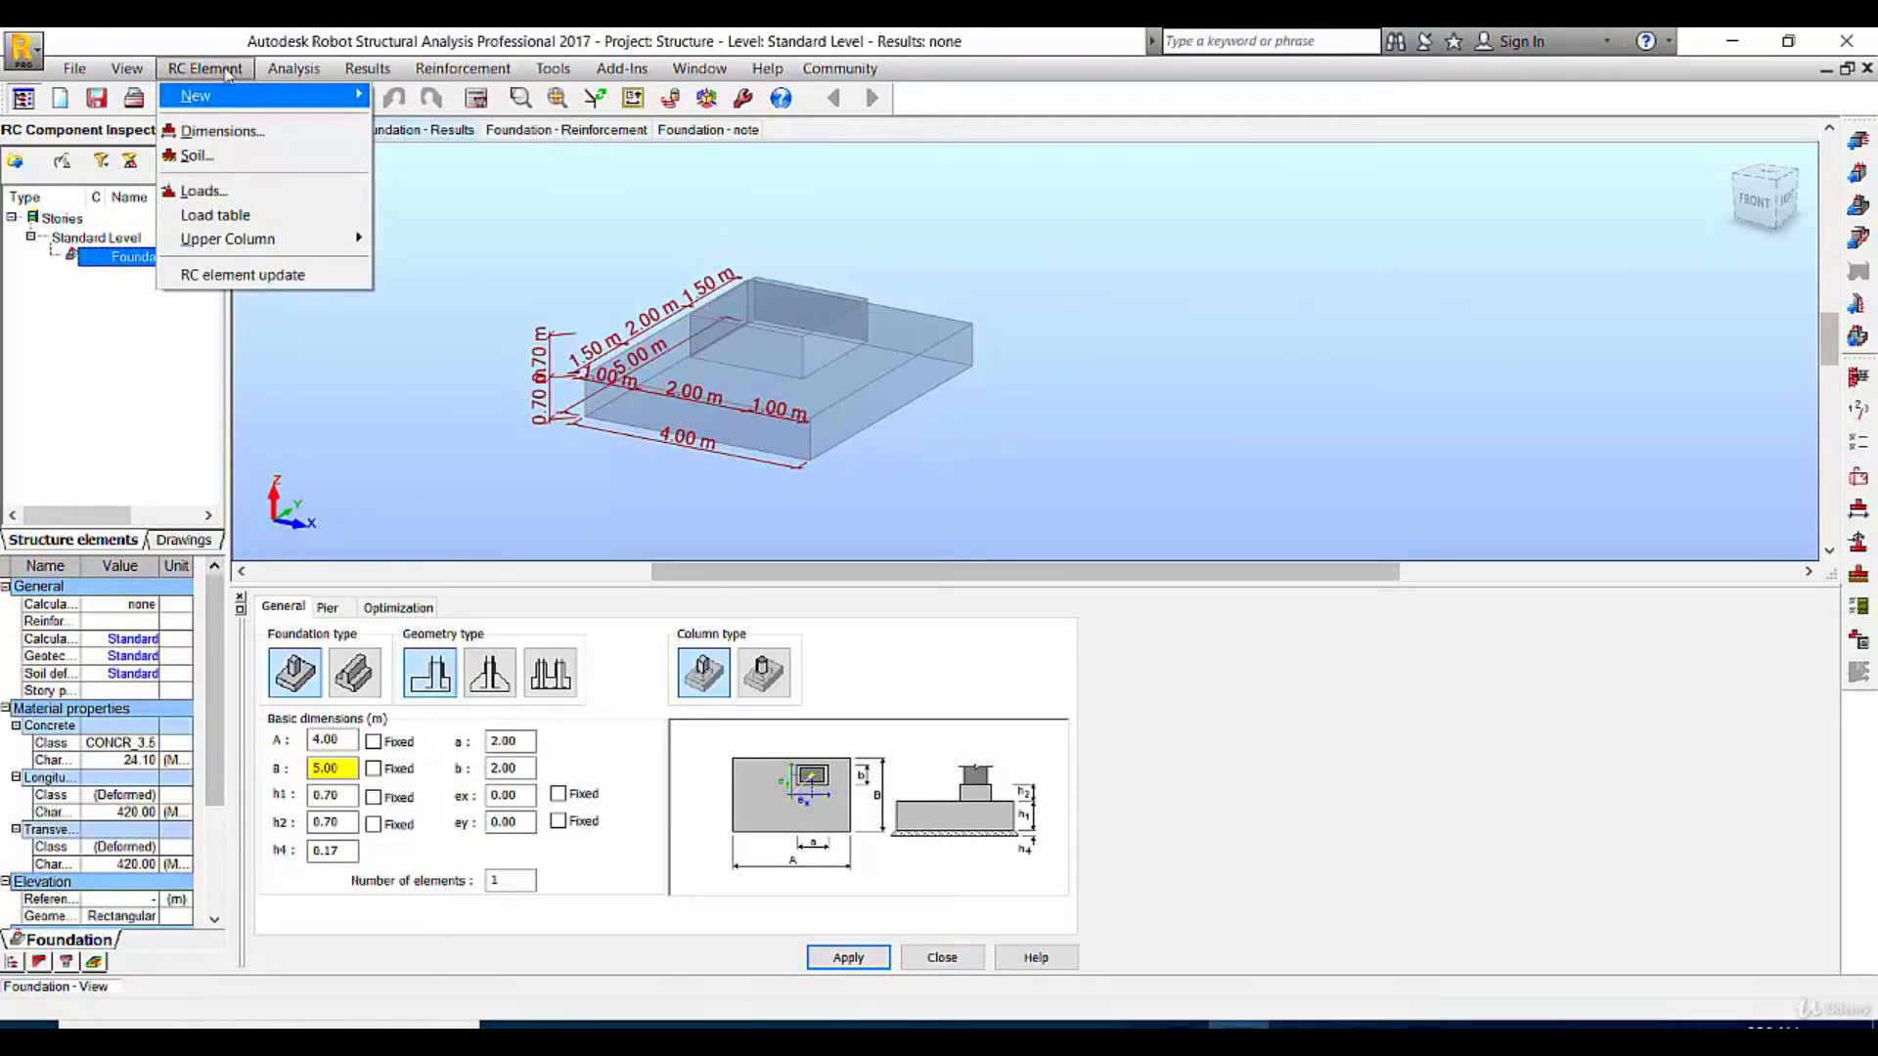
left_click(203, 191)
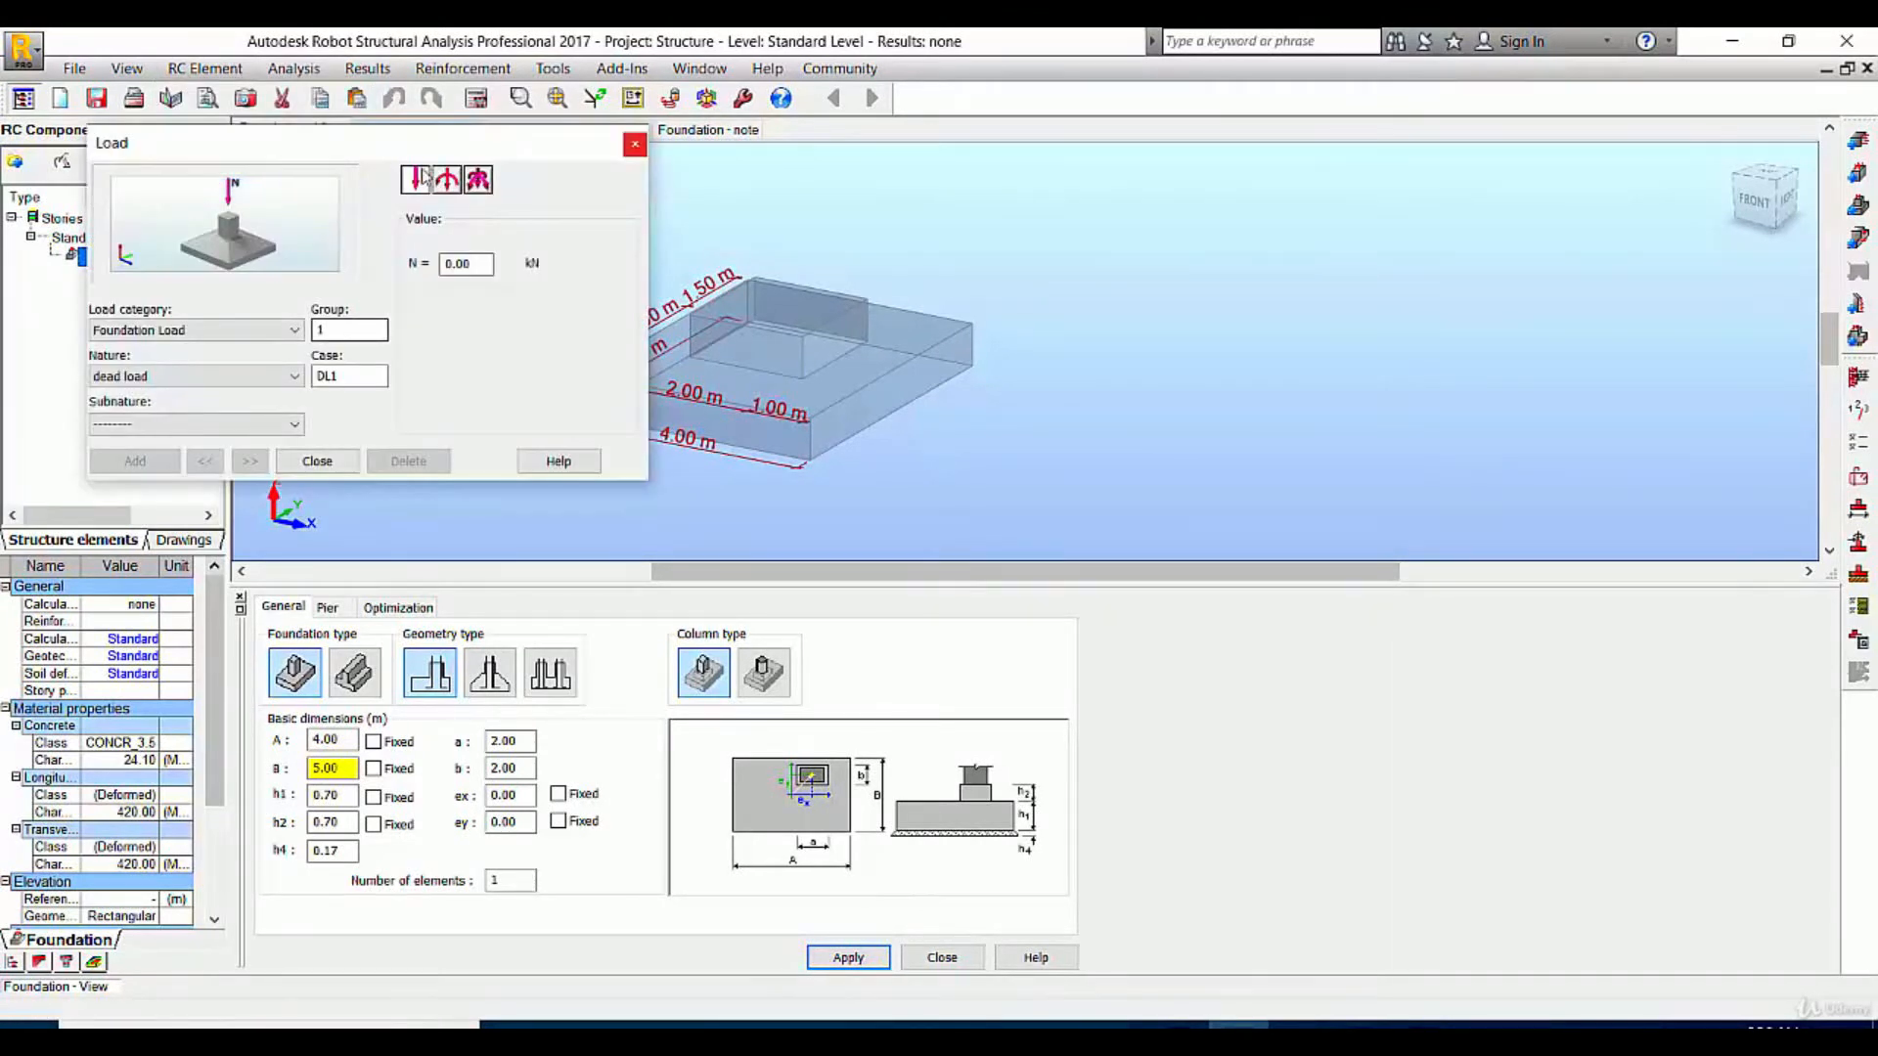
left_click(415, 177)
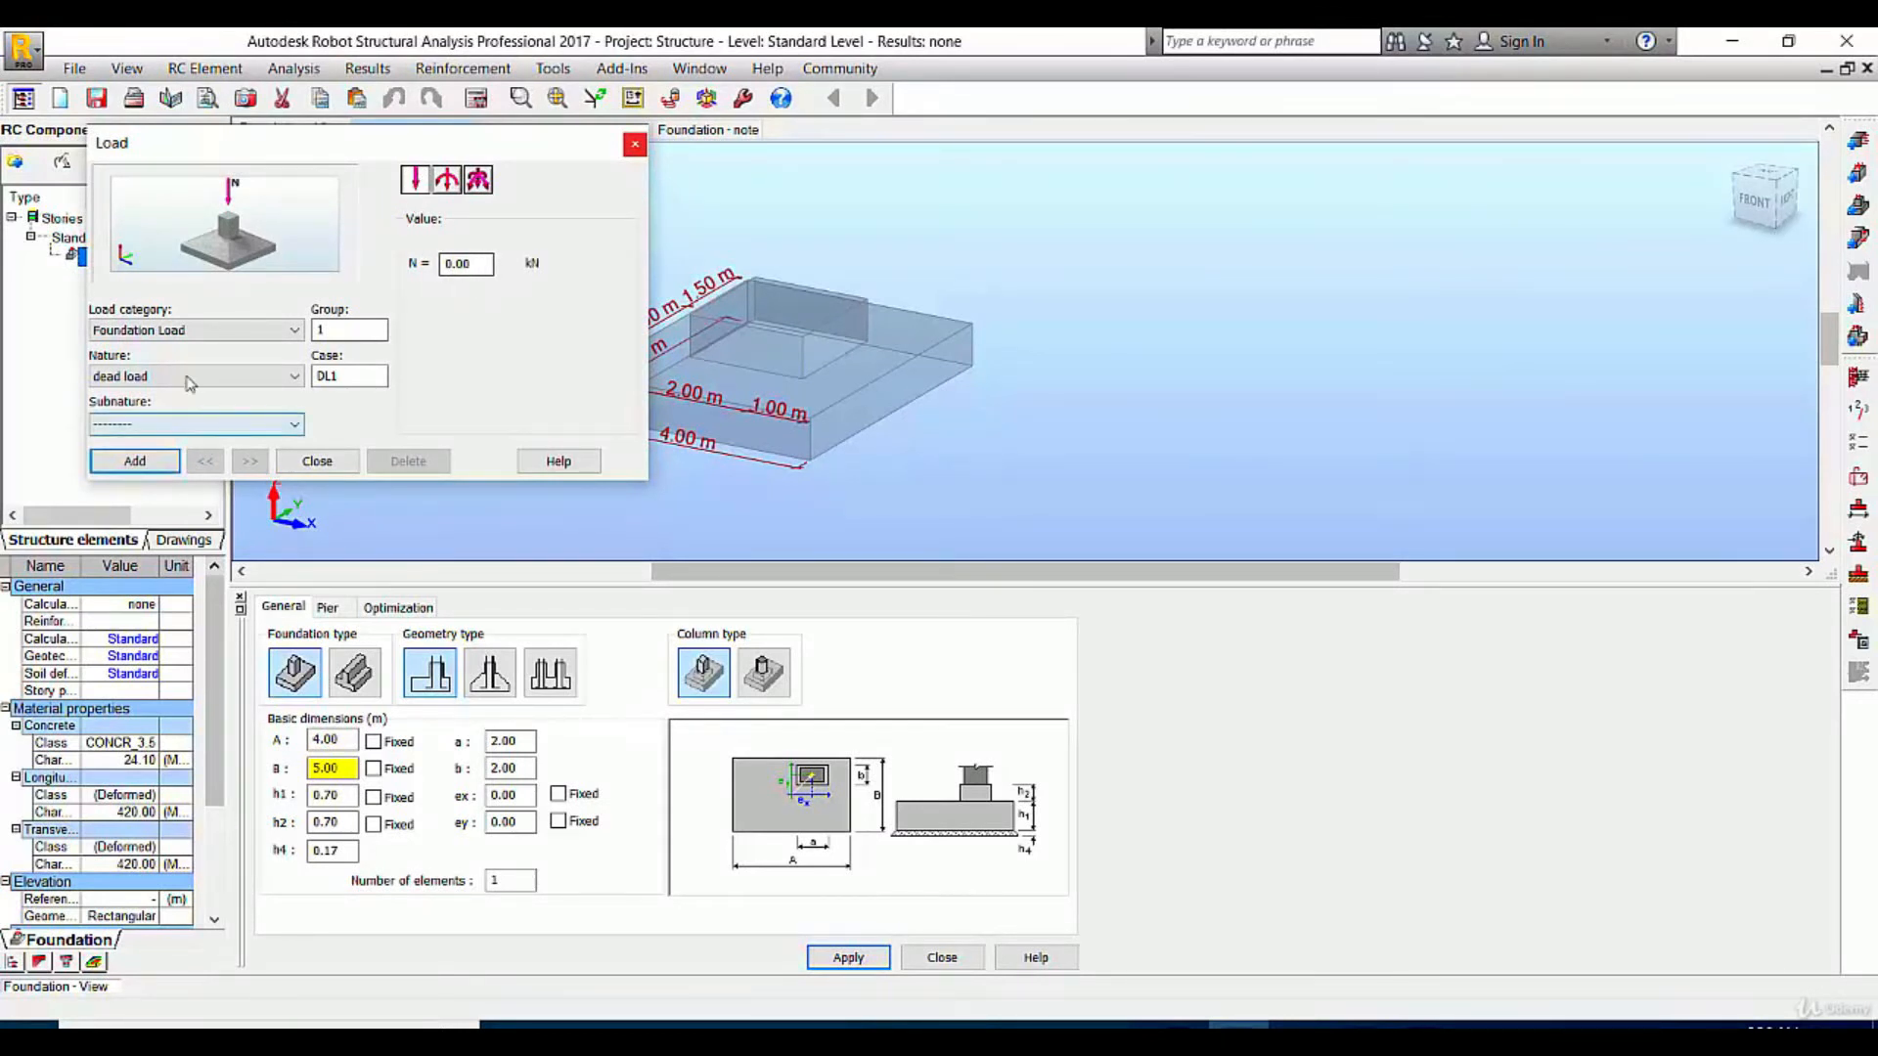
left_click_drag(475, 266, 399, 271)
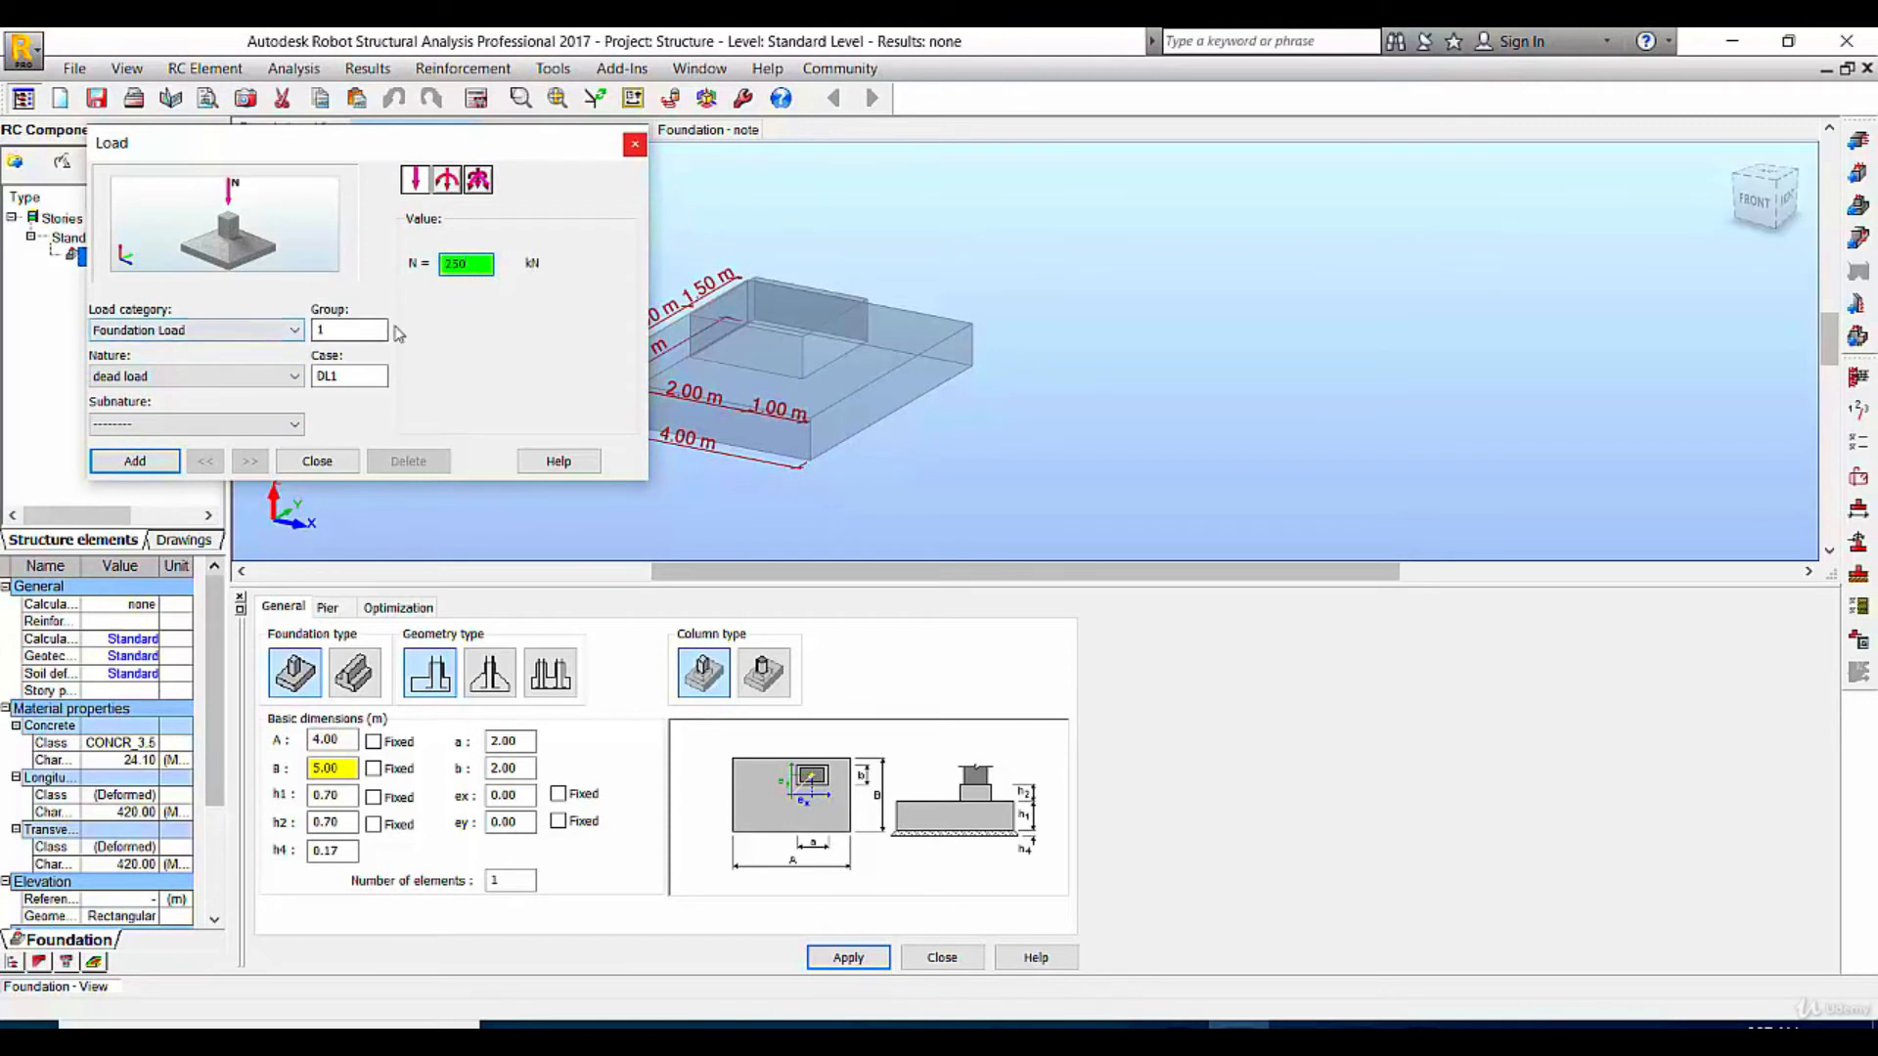
left_click(153, 466)
left_click(153, 466)
left_click(195, 376)
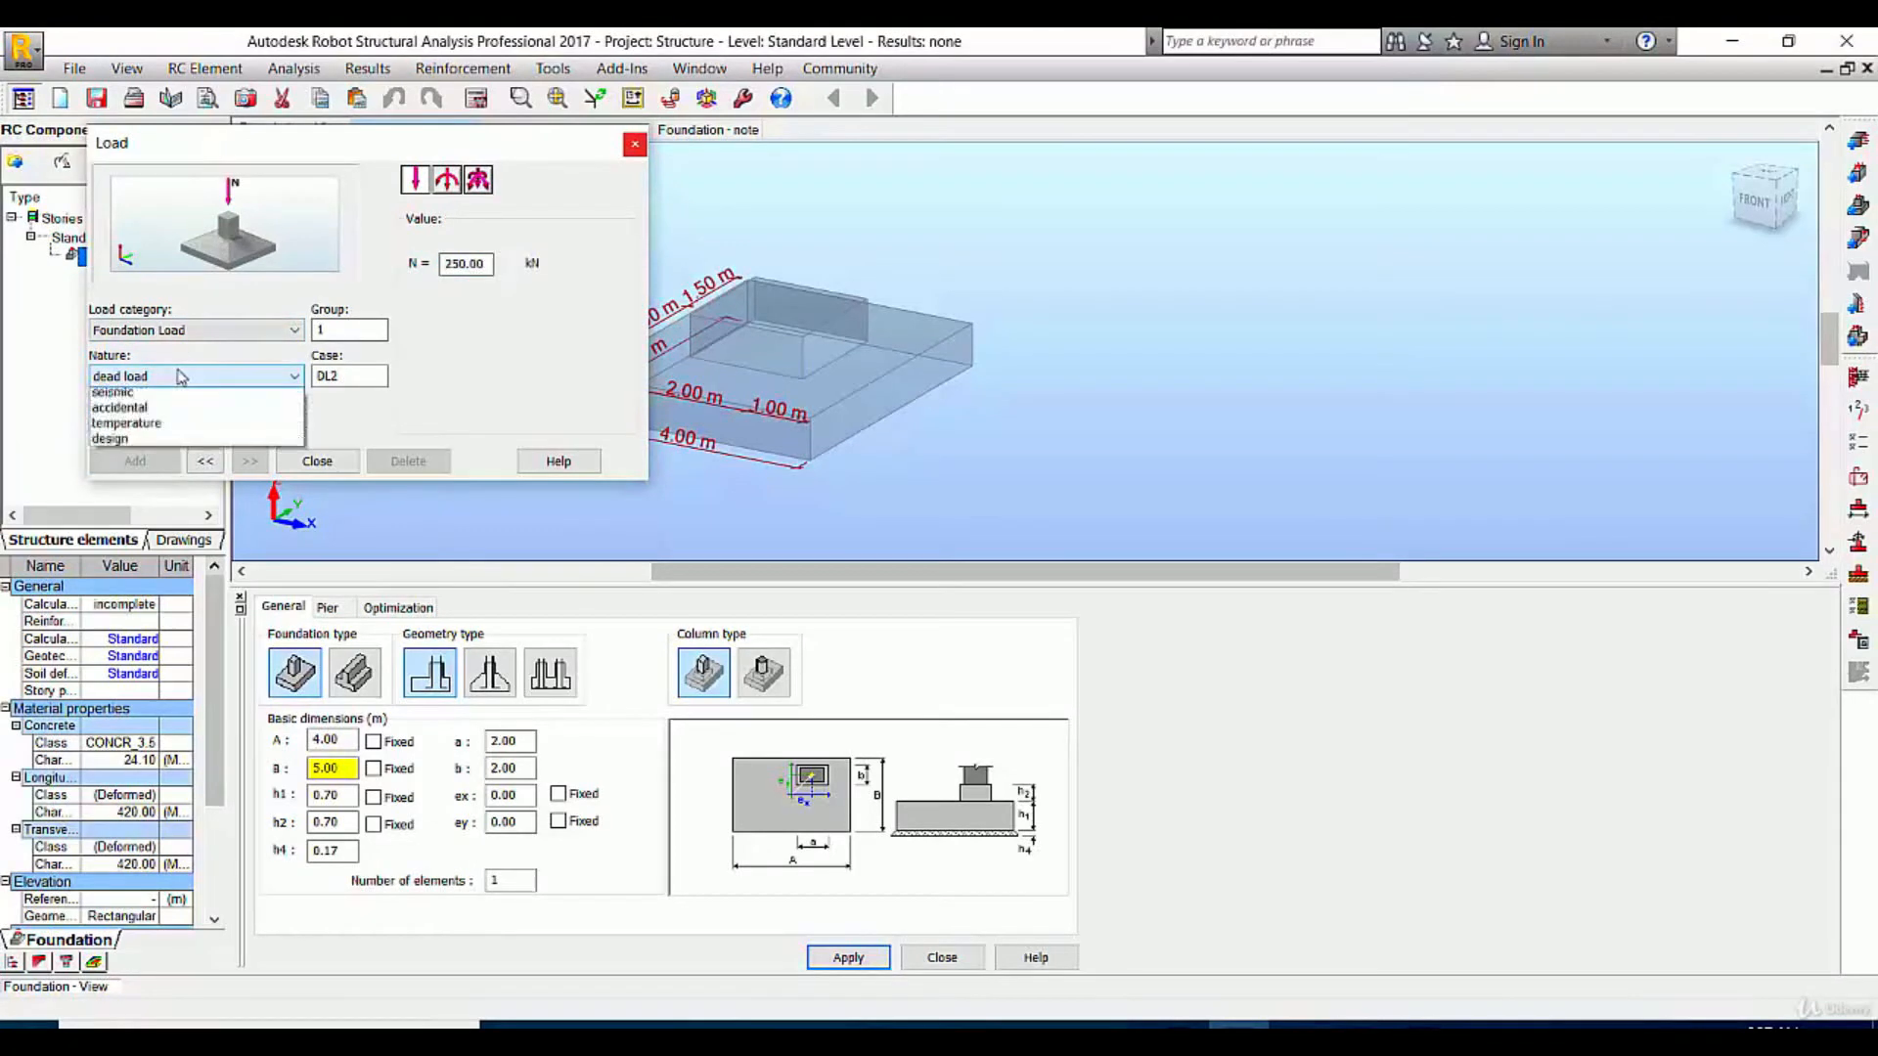
left_click(172, 409)
left_click(196, 376)
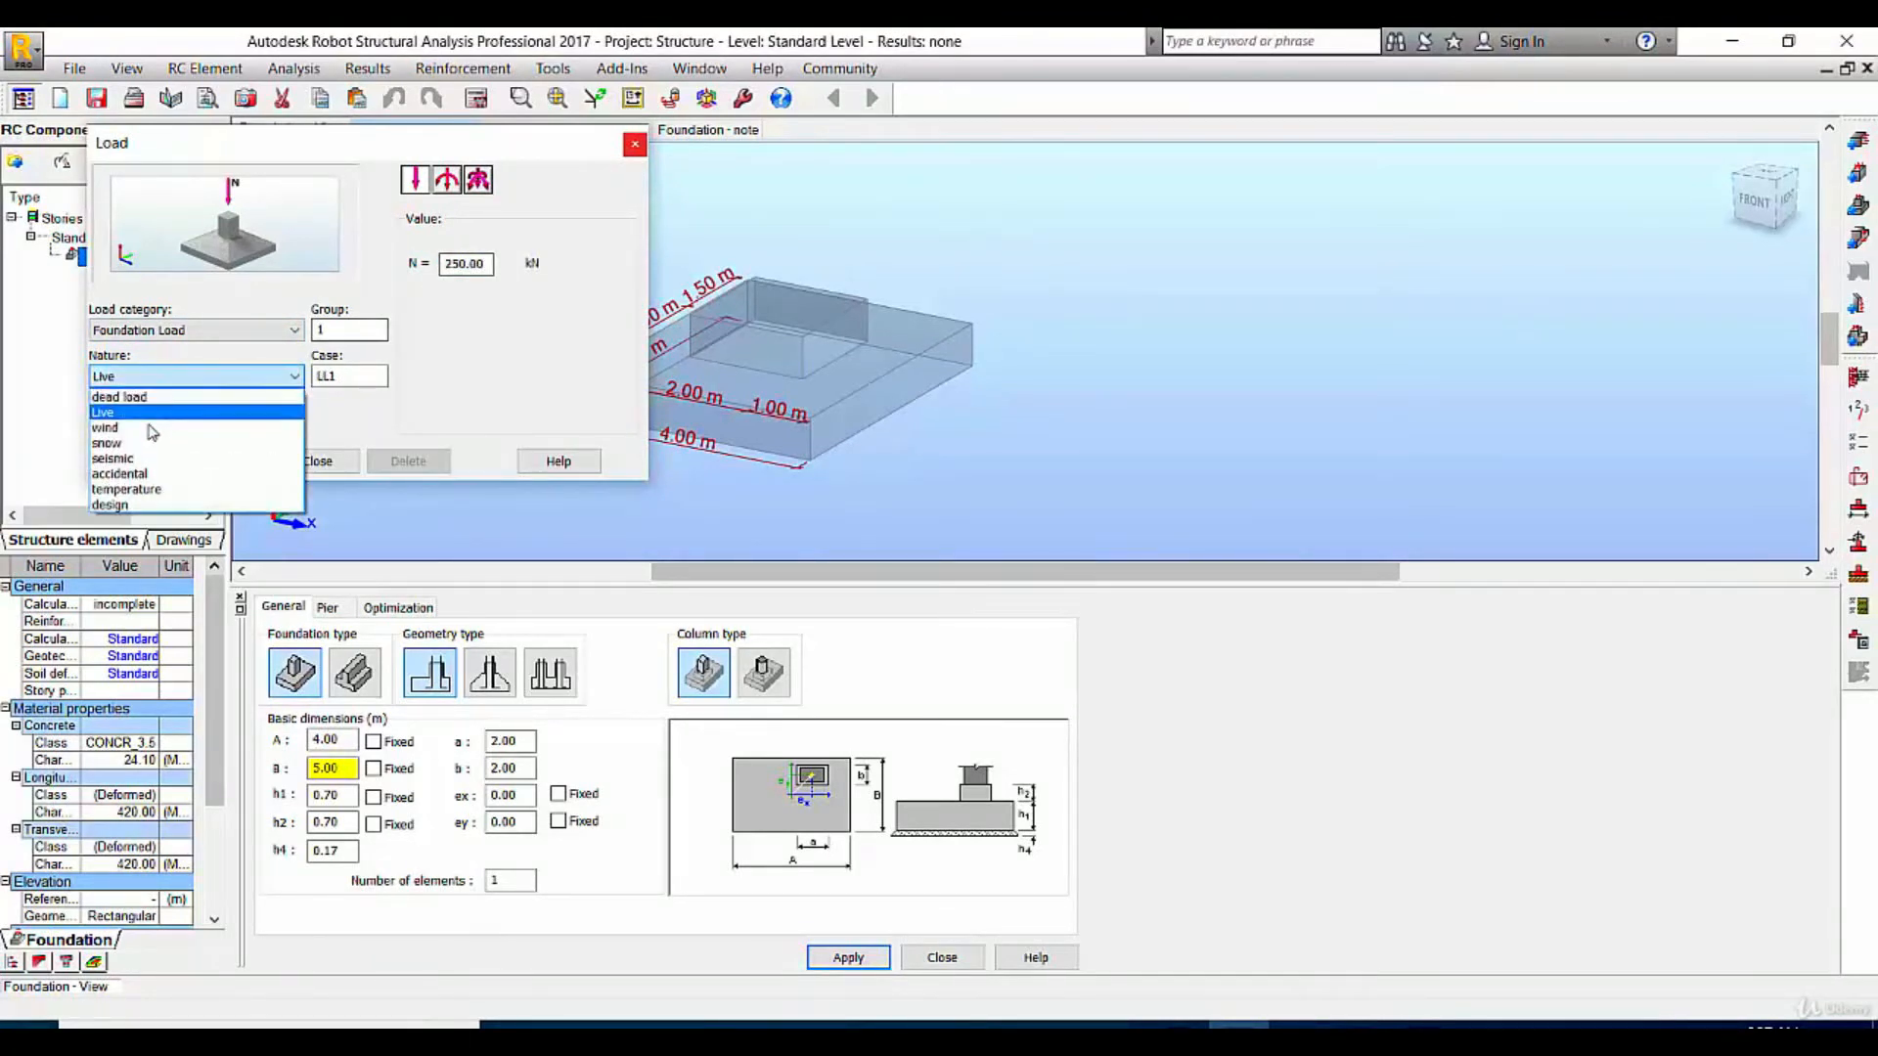
left_click(127, 441)
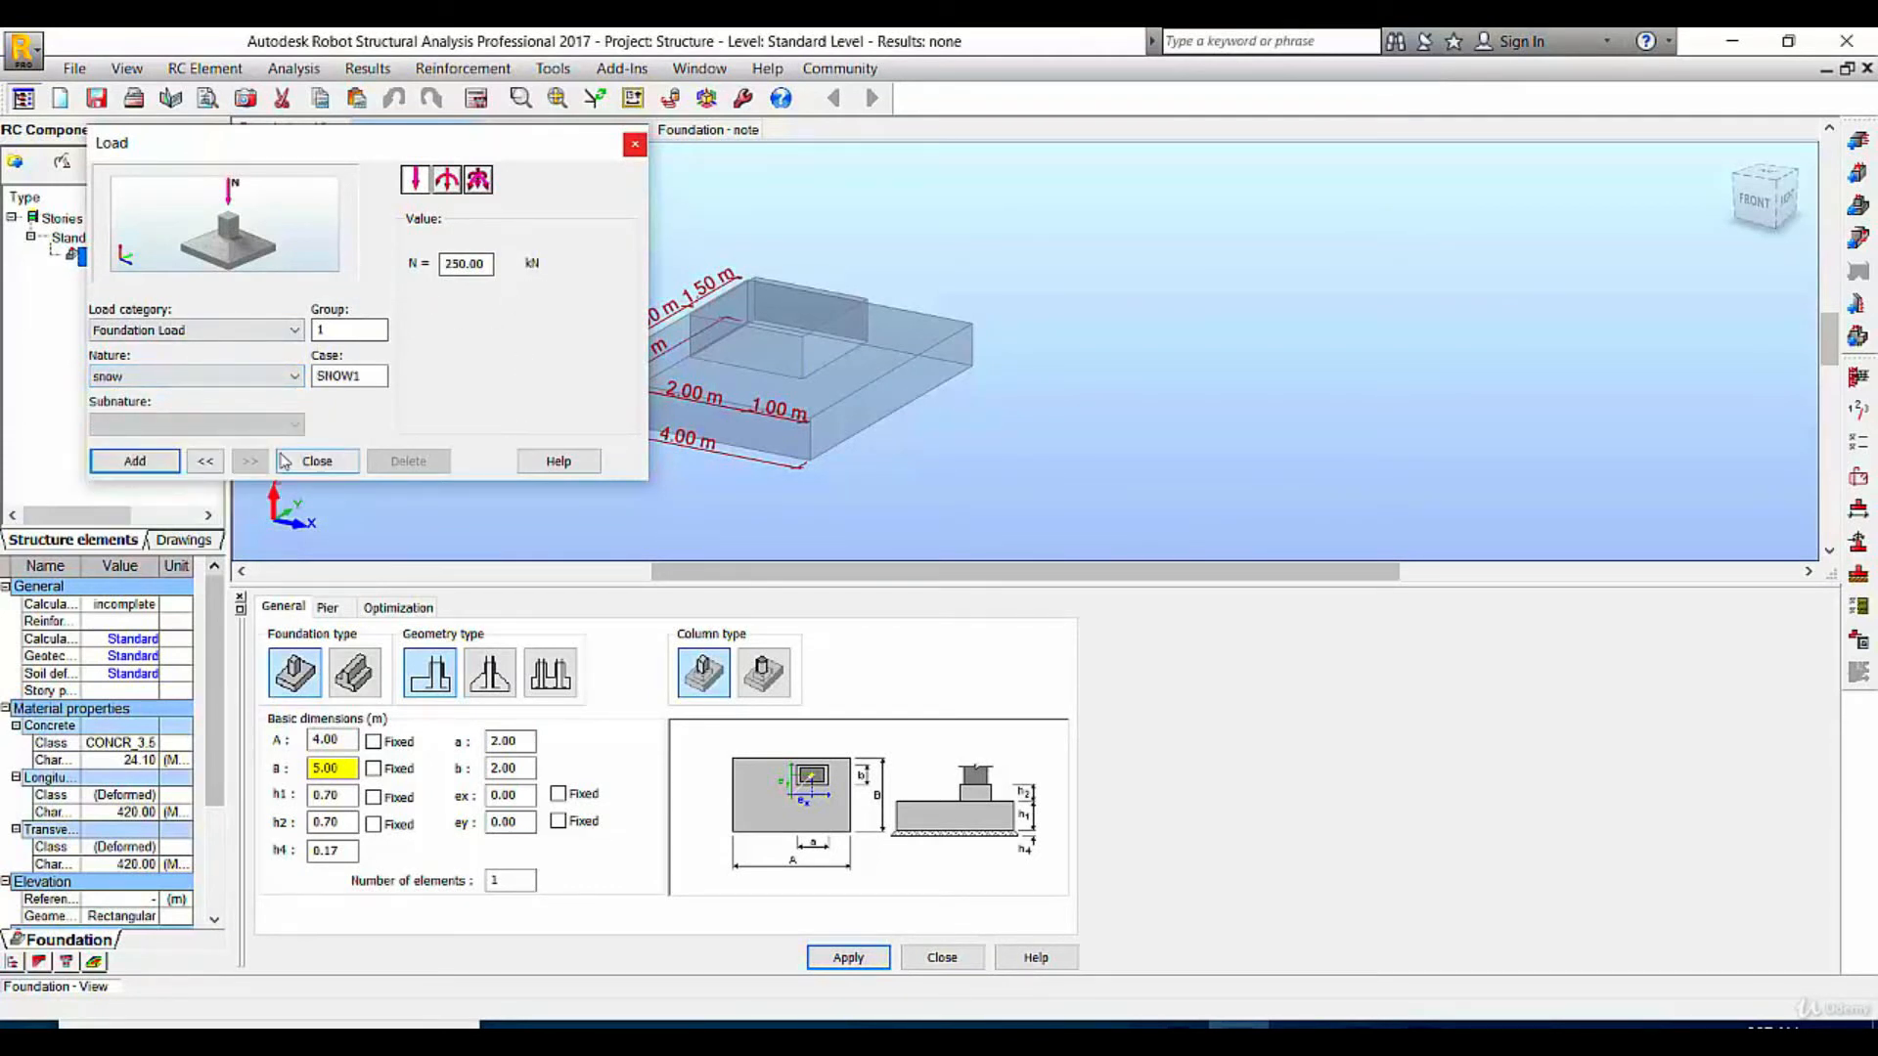
left_click(135, 461)
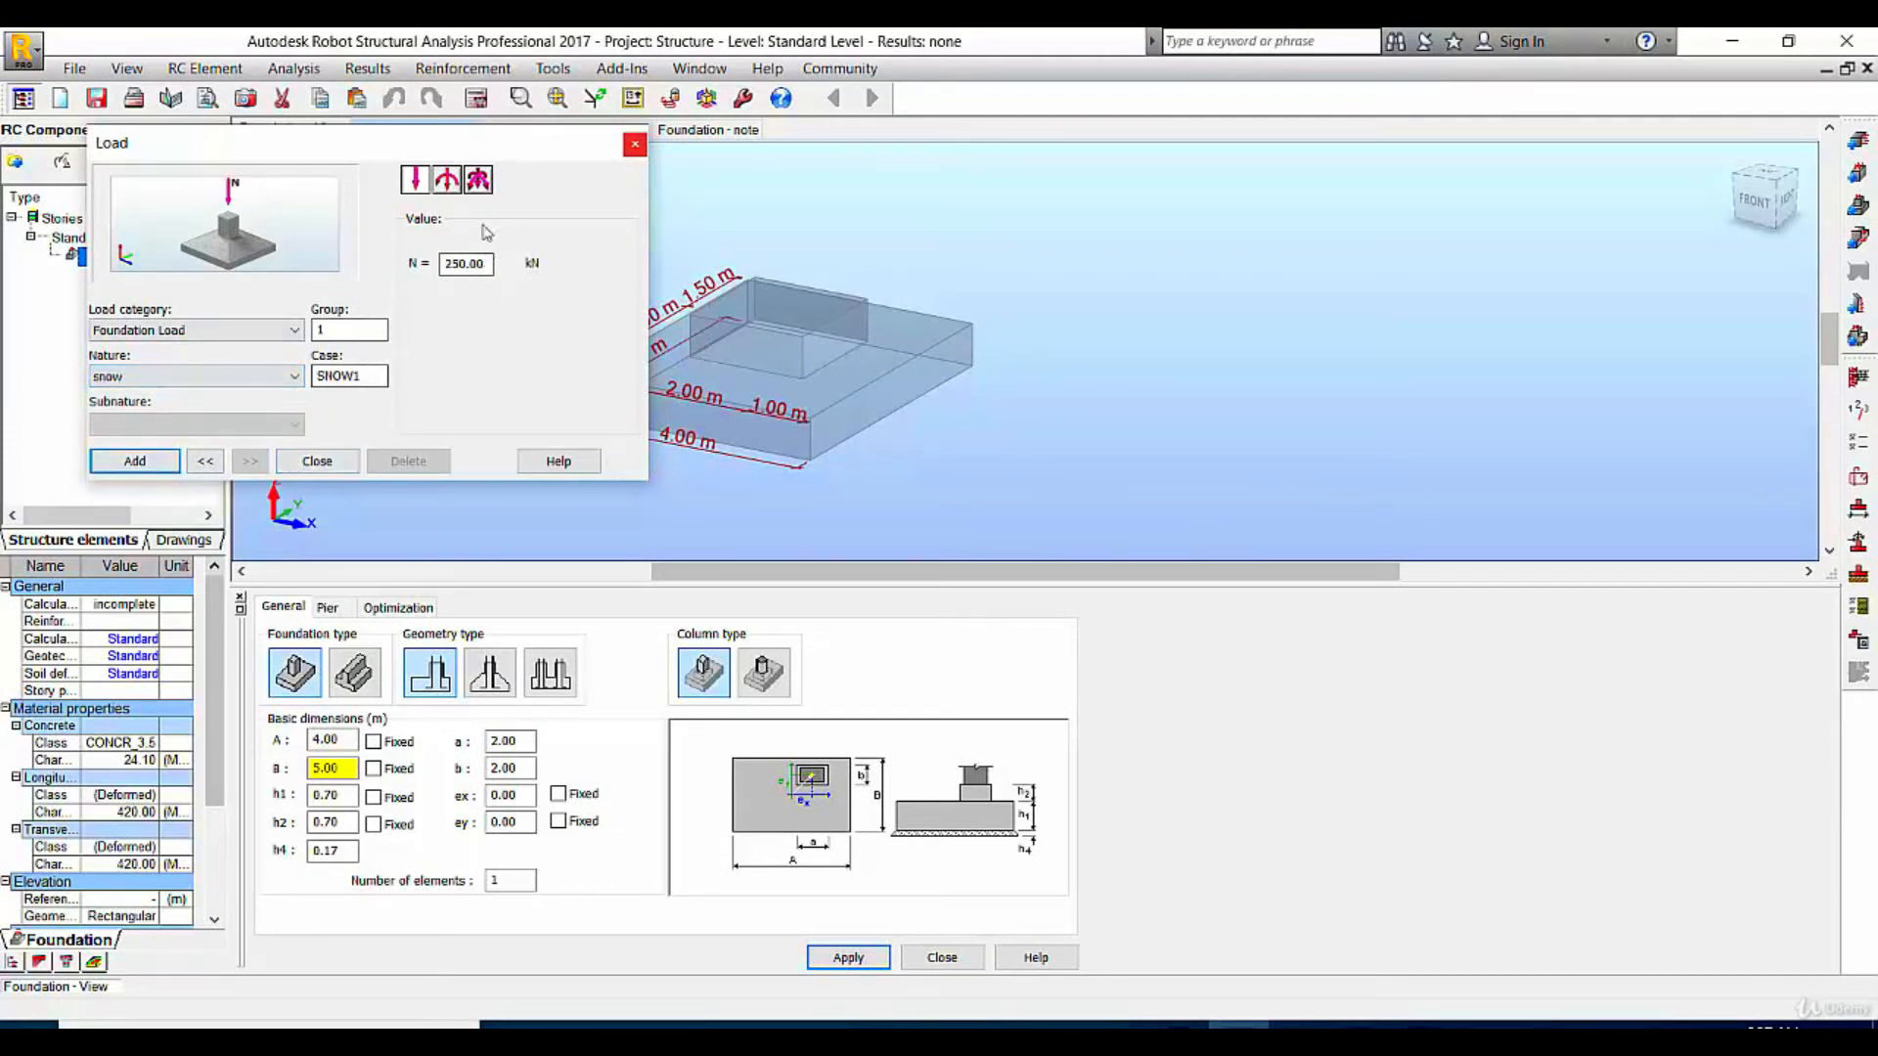
left_click(184, 376)
left_click(191, 395)
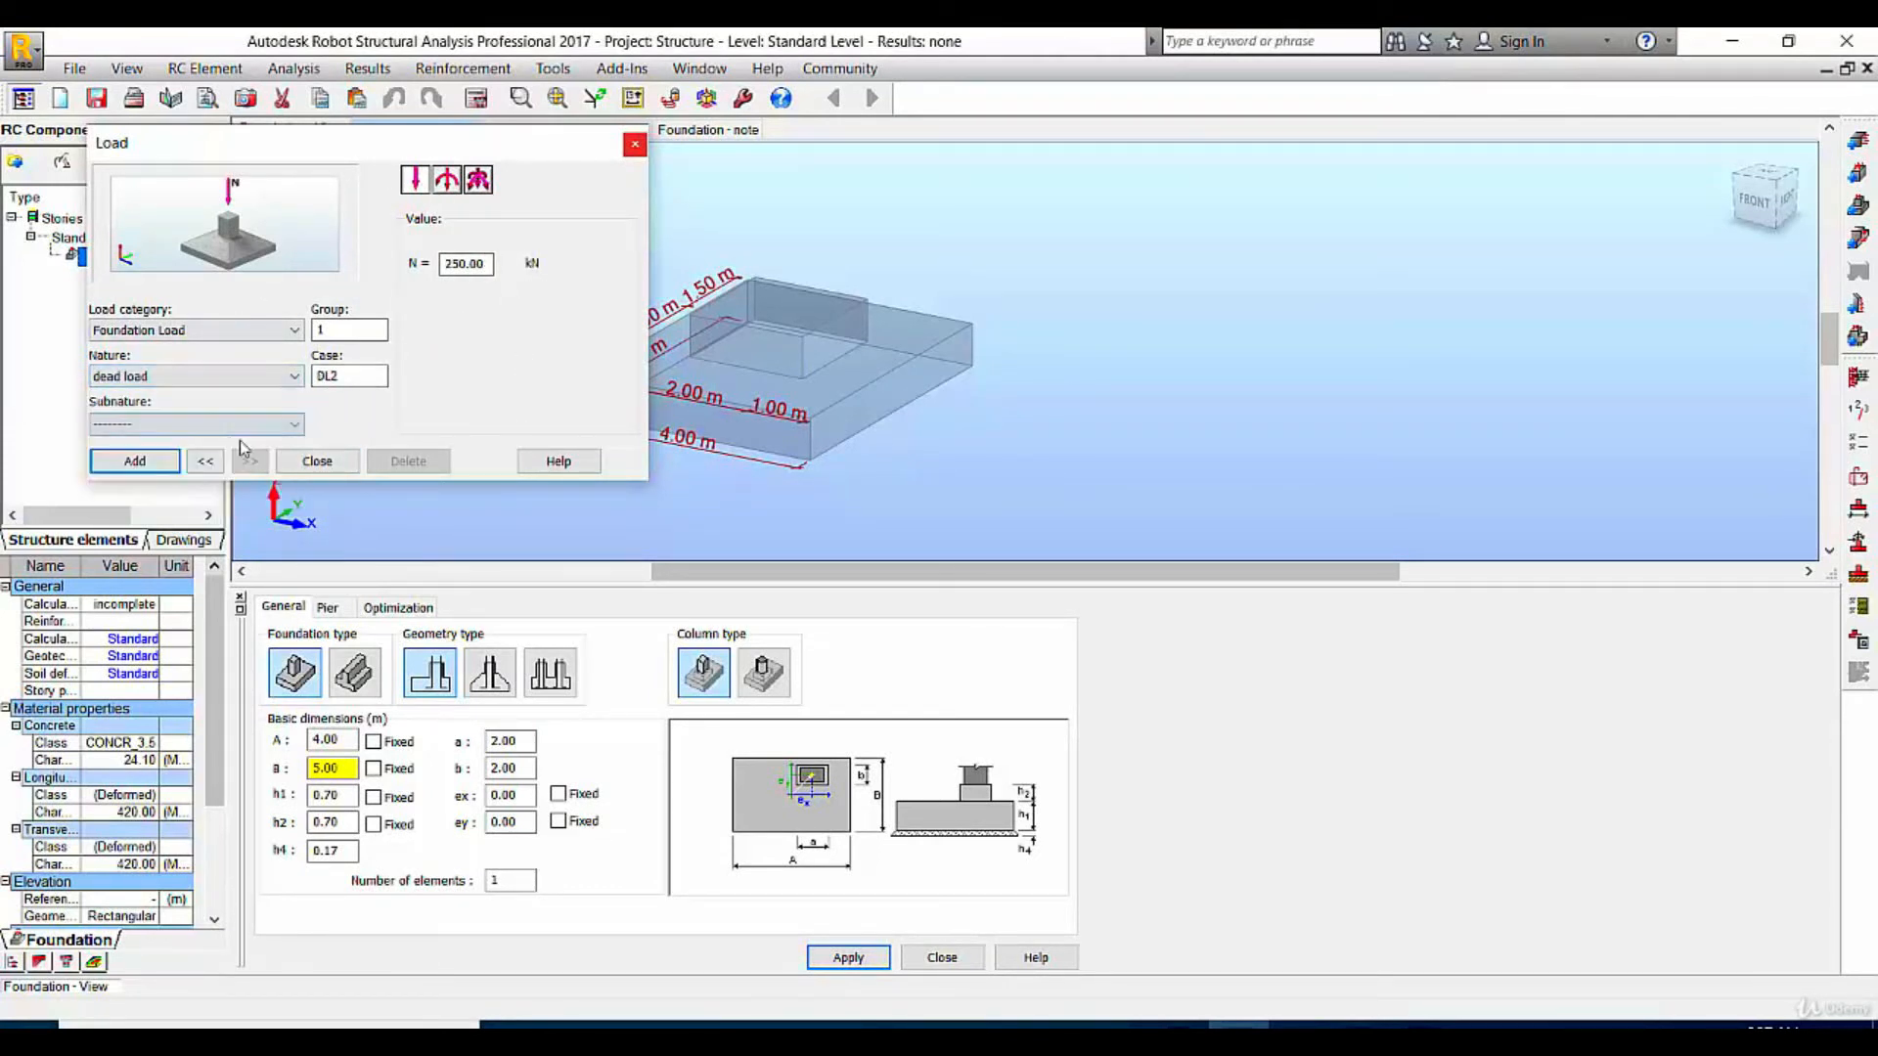
Finish defining the loads and calculate Foundation1 without generating drawings or keeping existing reinforcement
left_click(317, 461)
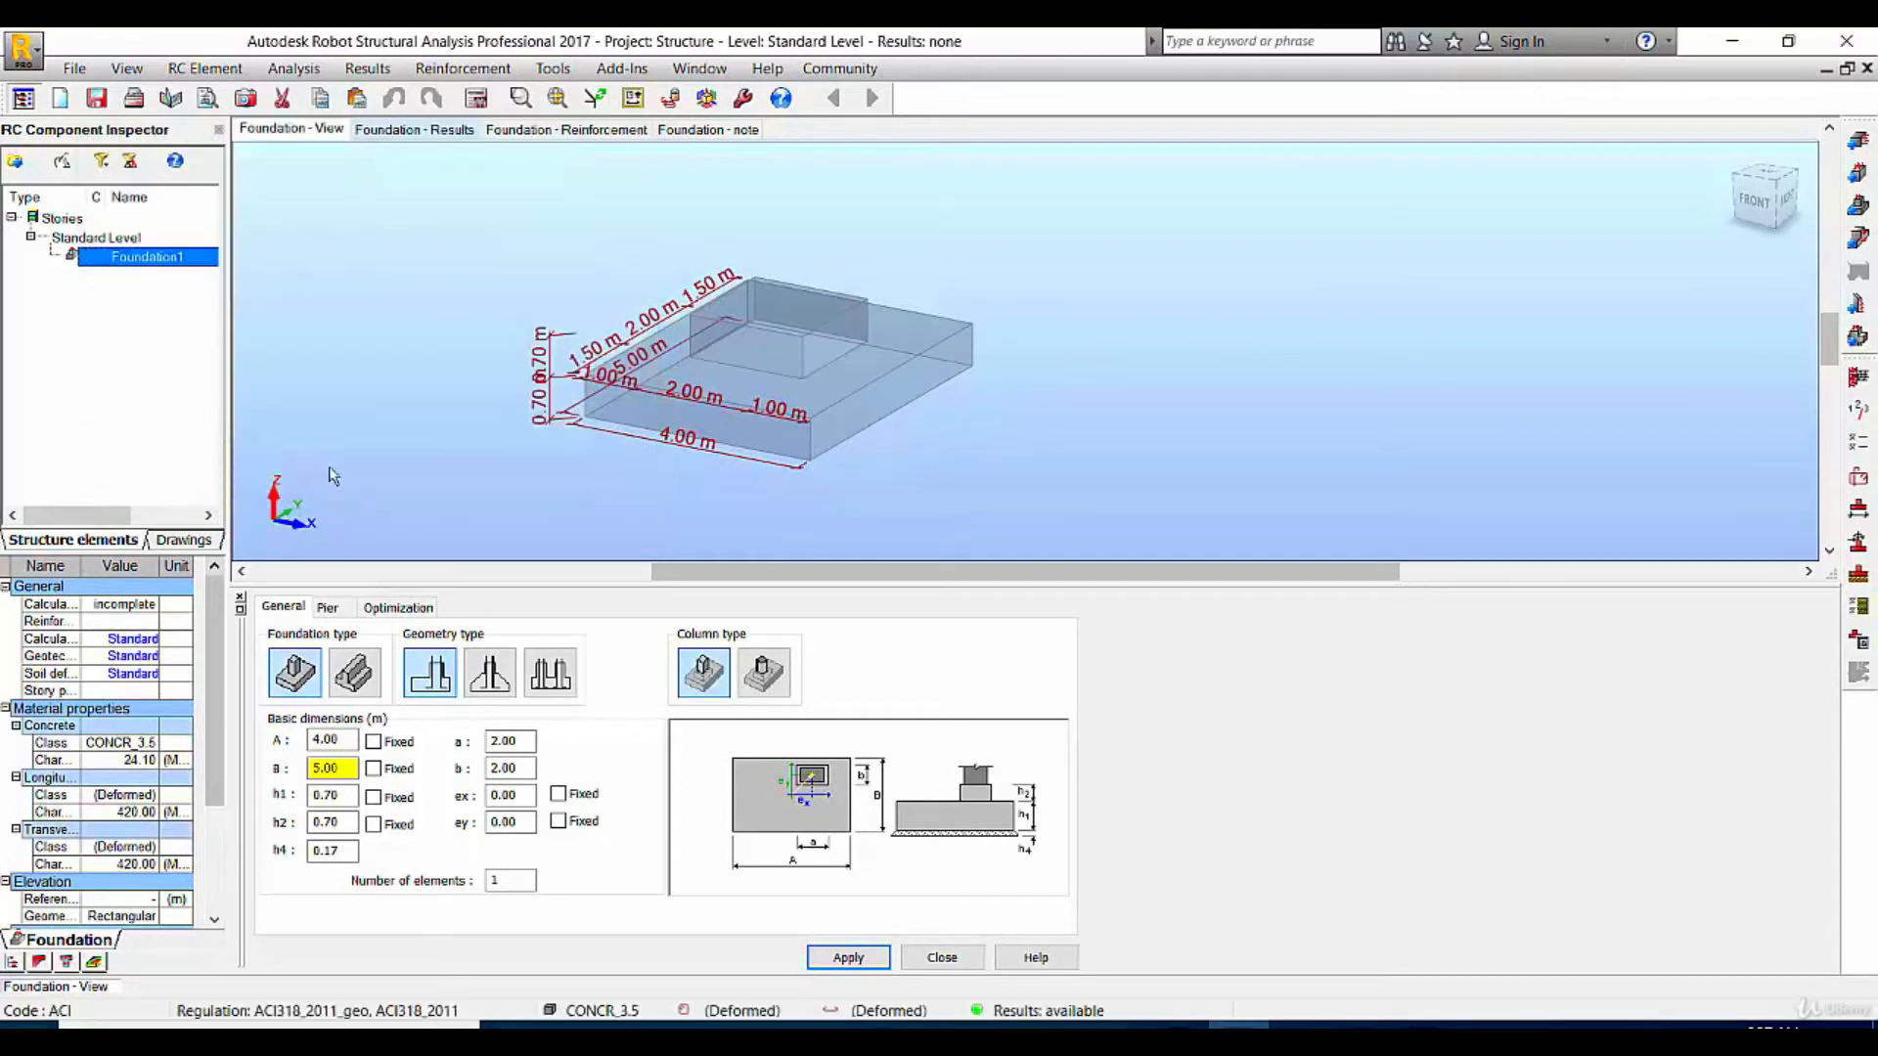
left_click(478, 100)
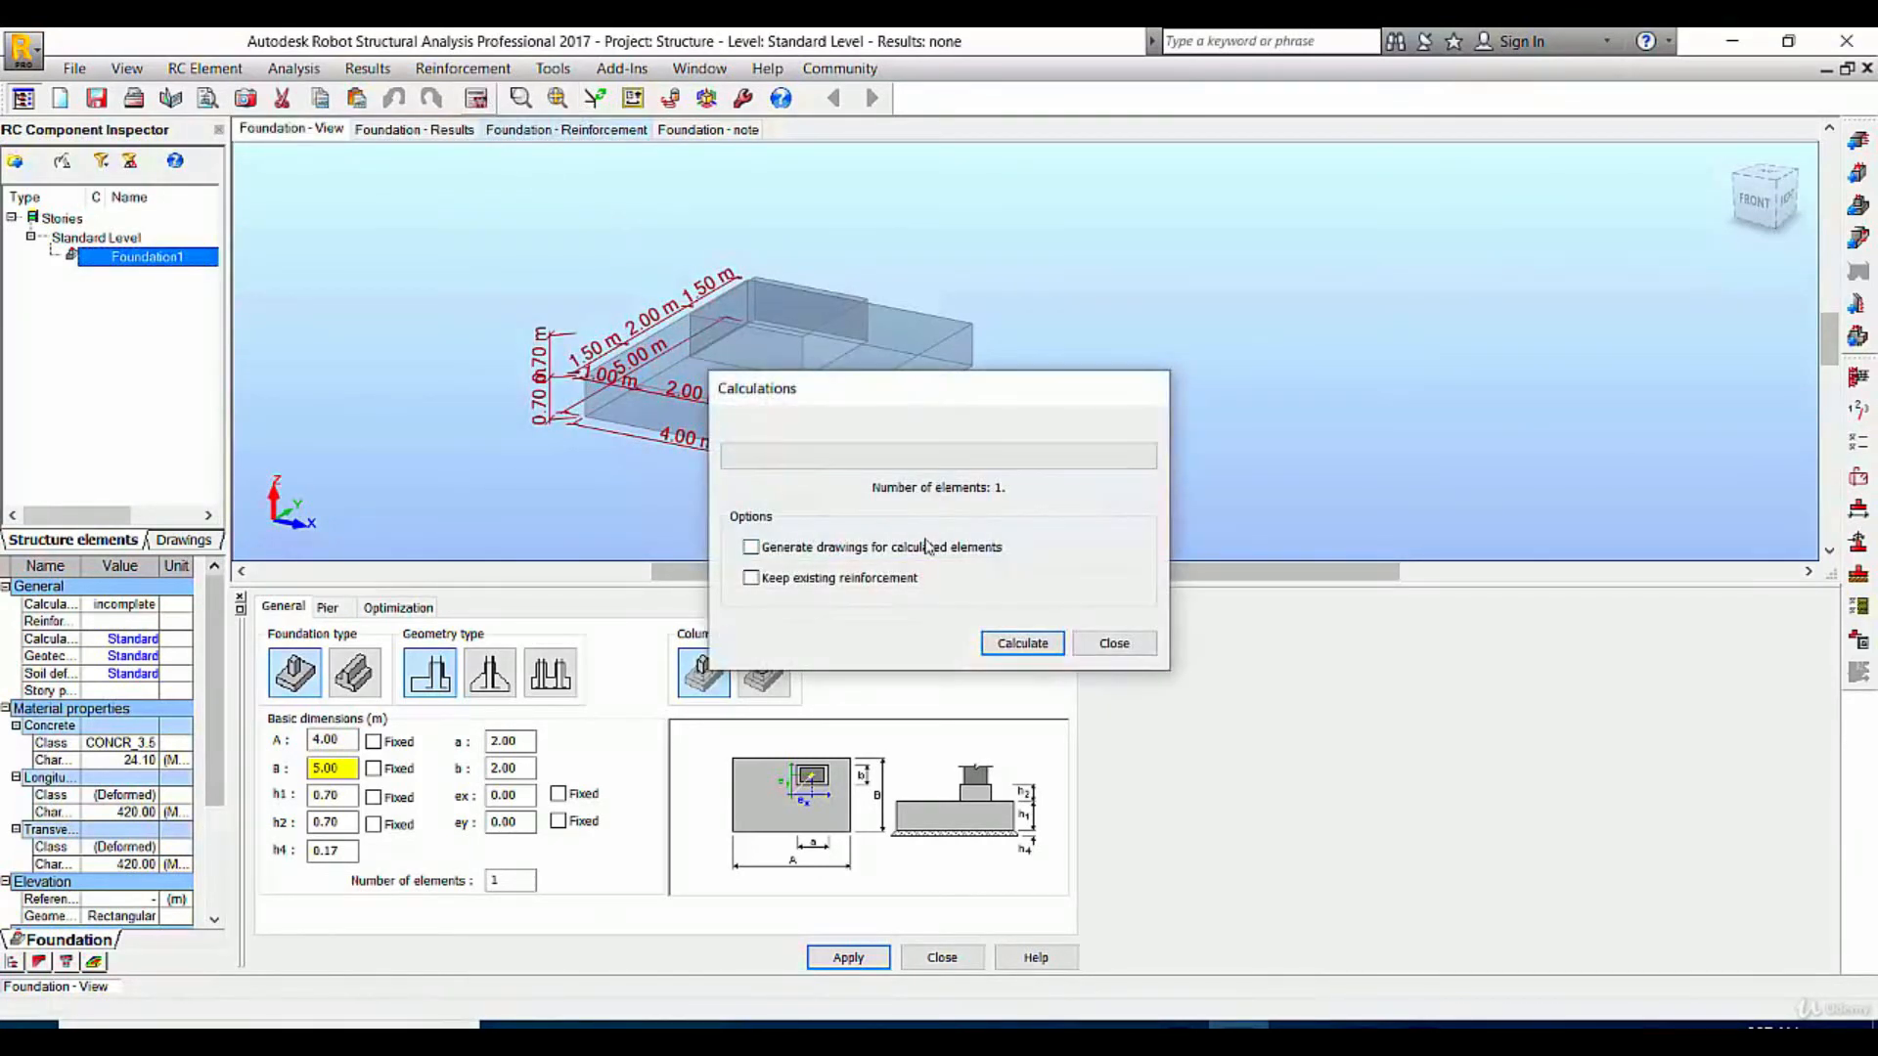
left_click(1003, 641)
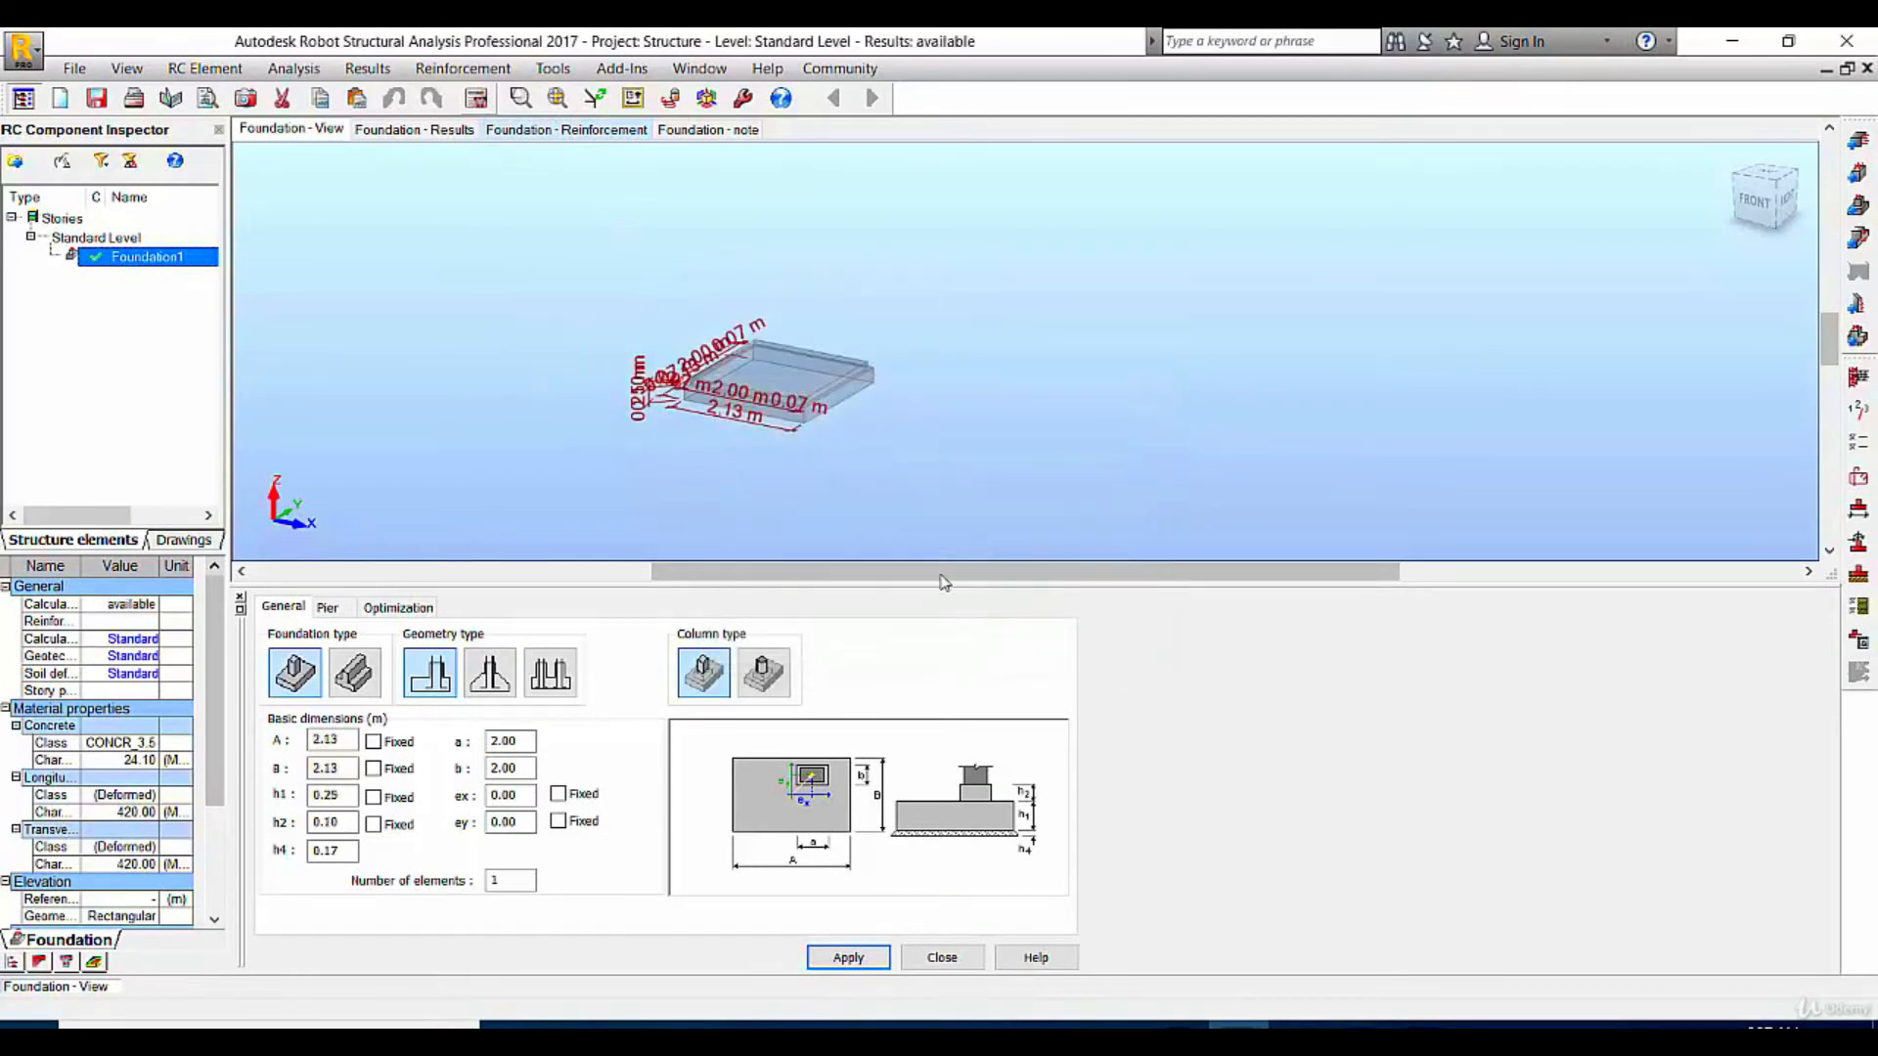
Review the foundation's calculation results and examine its reinforcement layout in 3D
left_click(430, 128)
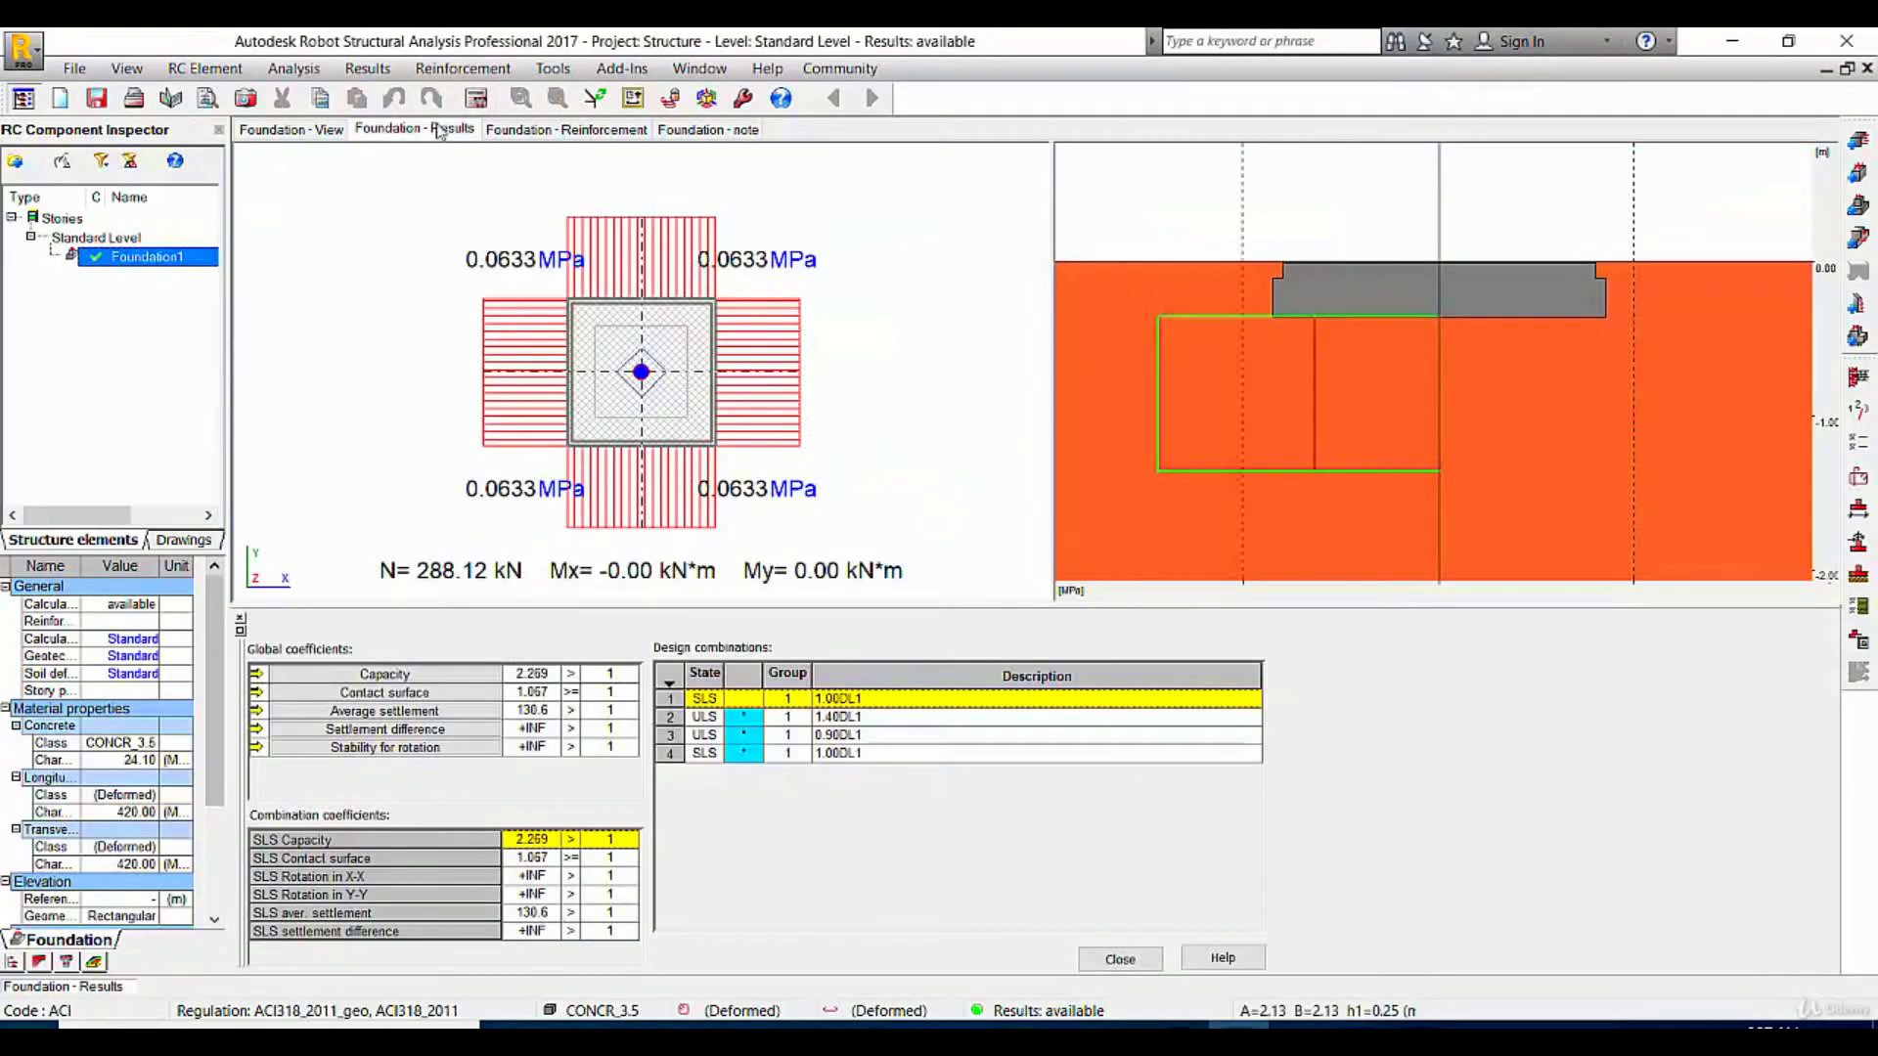
left_click(534, 129)
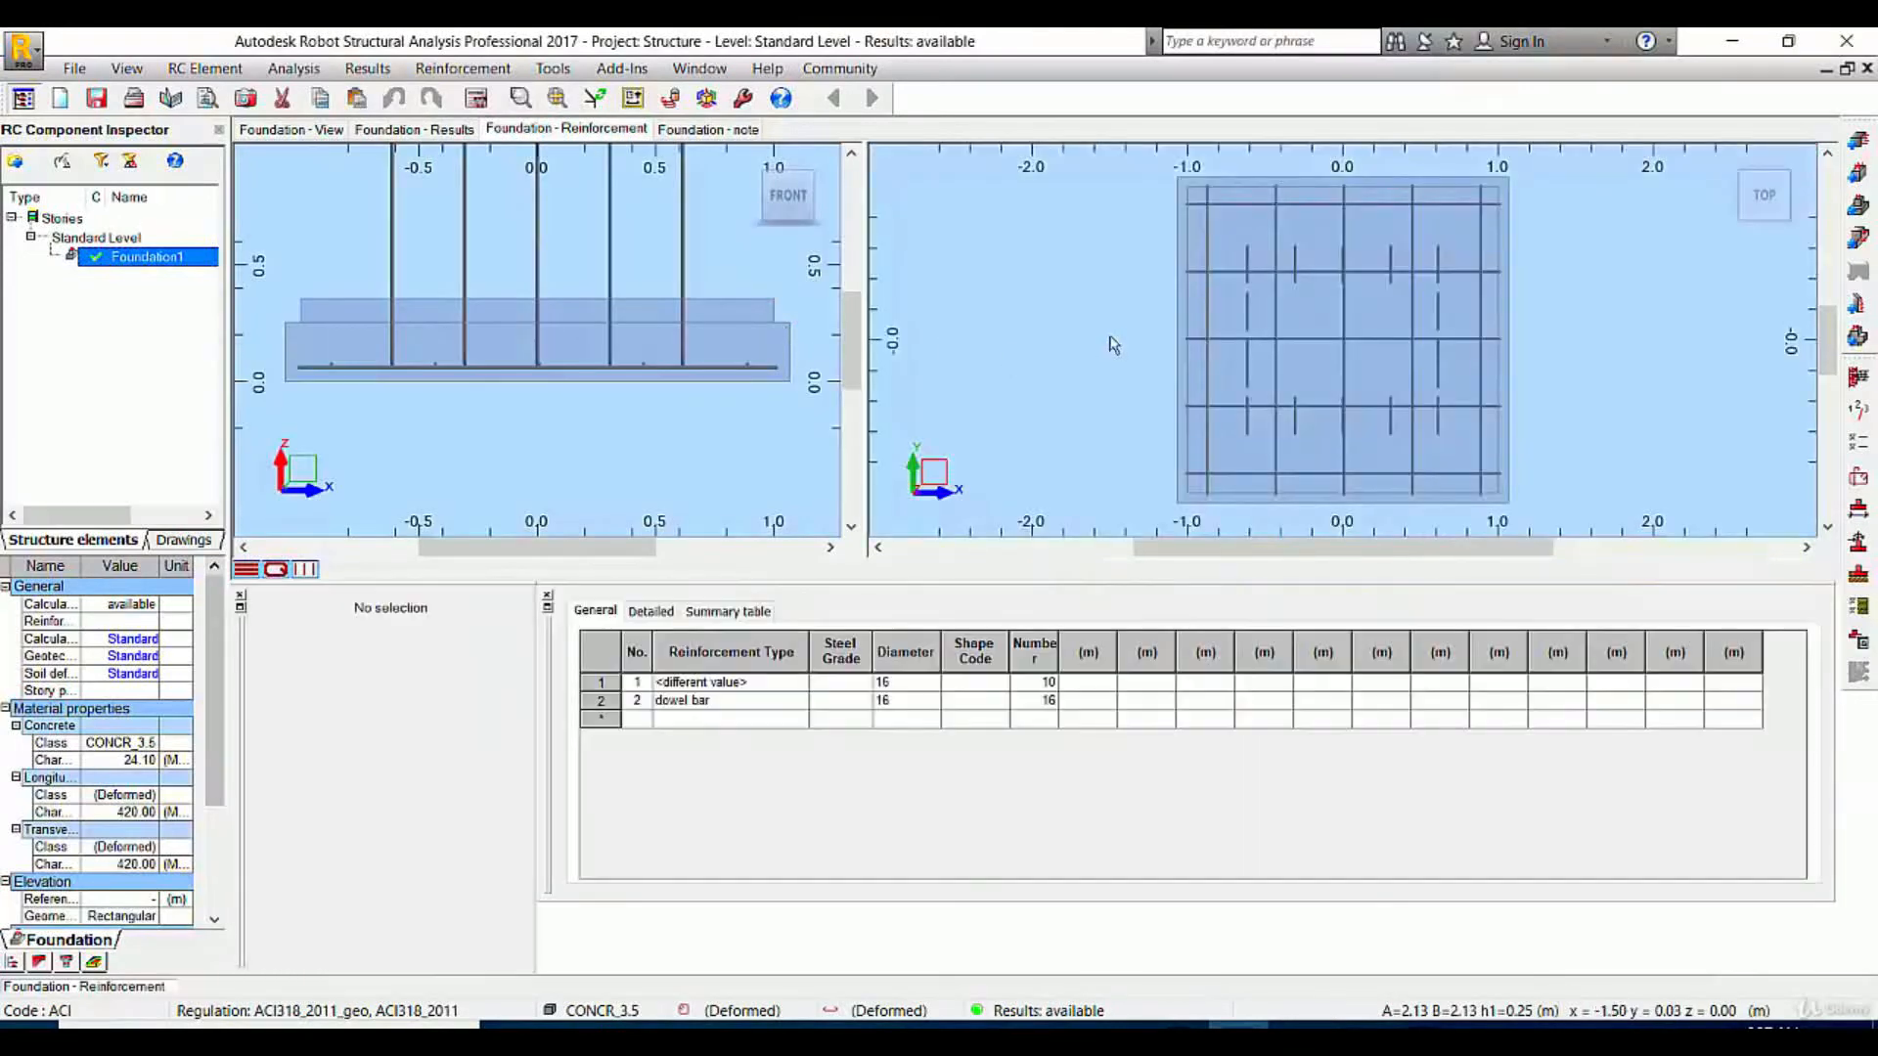
left_click(1729, 166)
left_click_drag(1083, 375, 1301, 205)
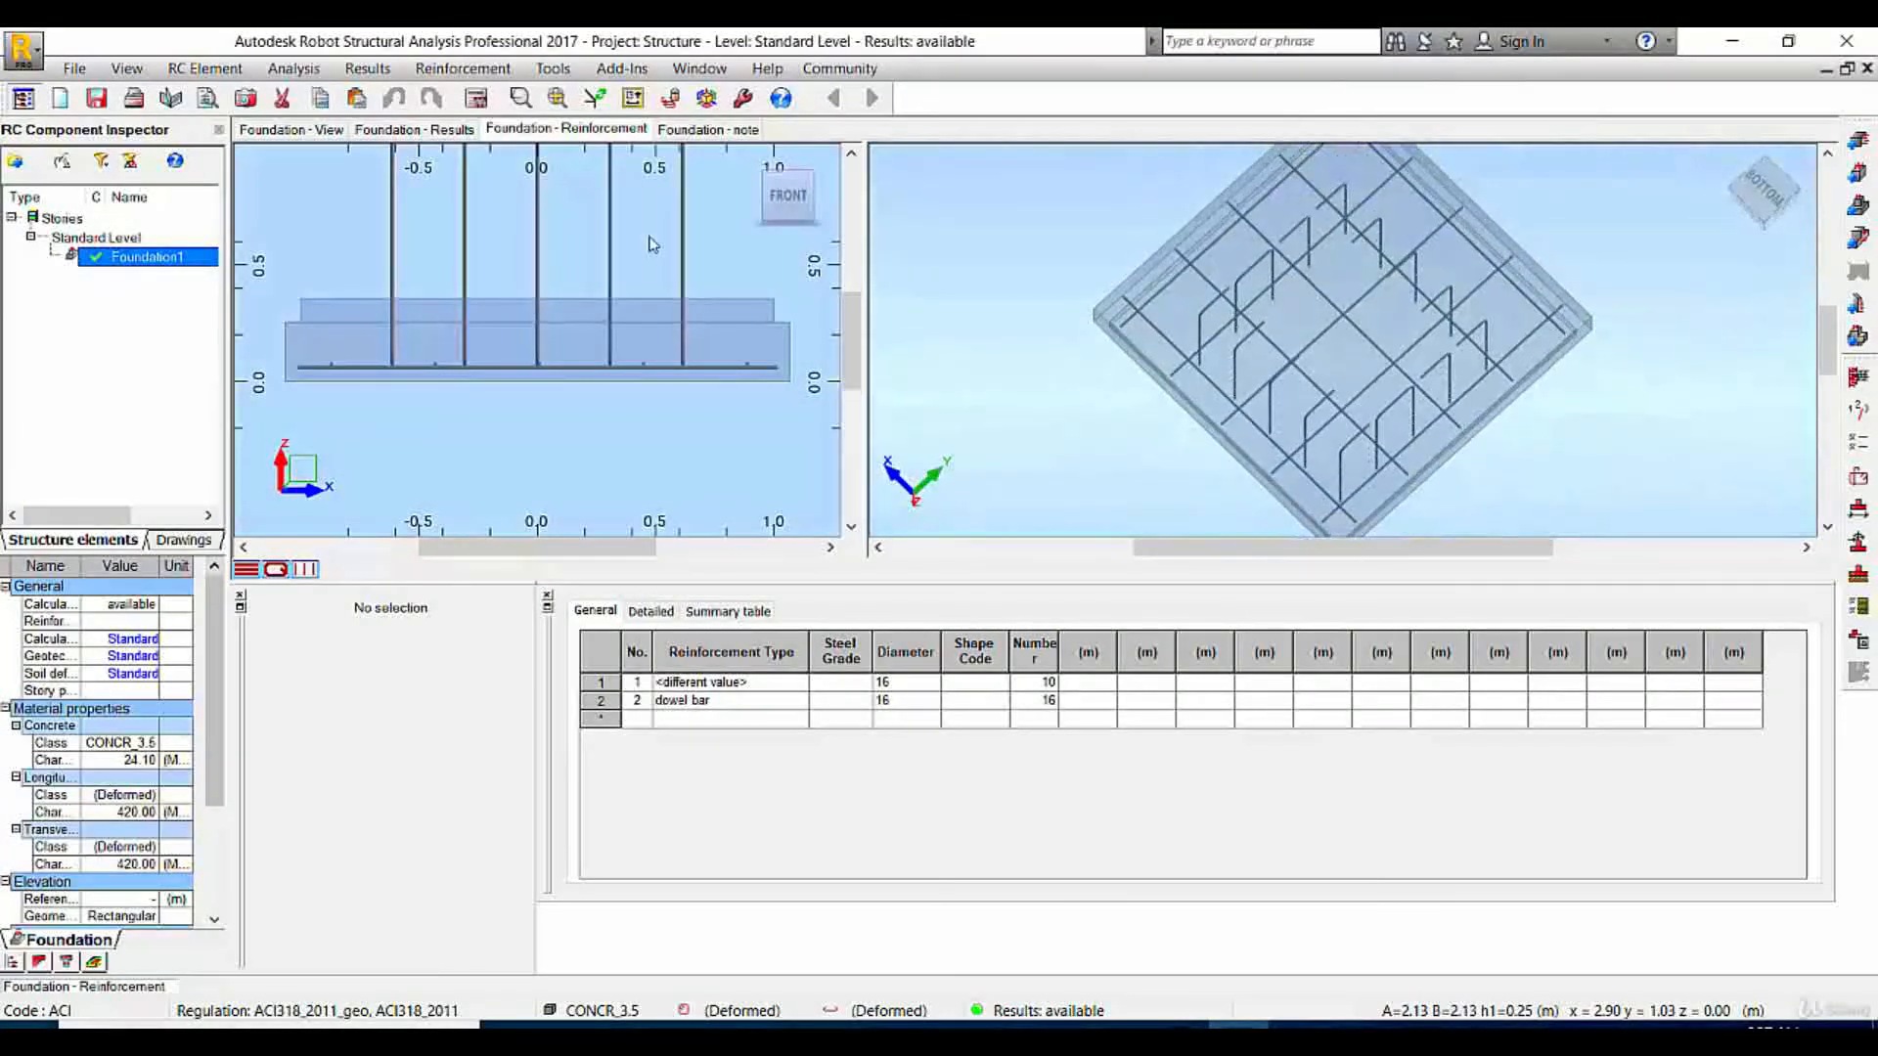
Fix the foundation's height h1 at 0.7 m, apply it and recalculate the foundation
left_click(332, 132)
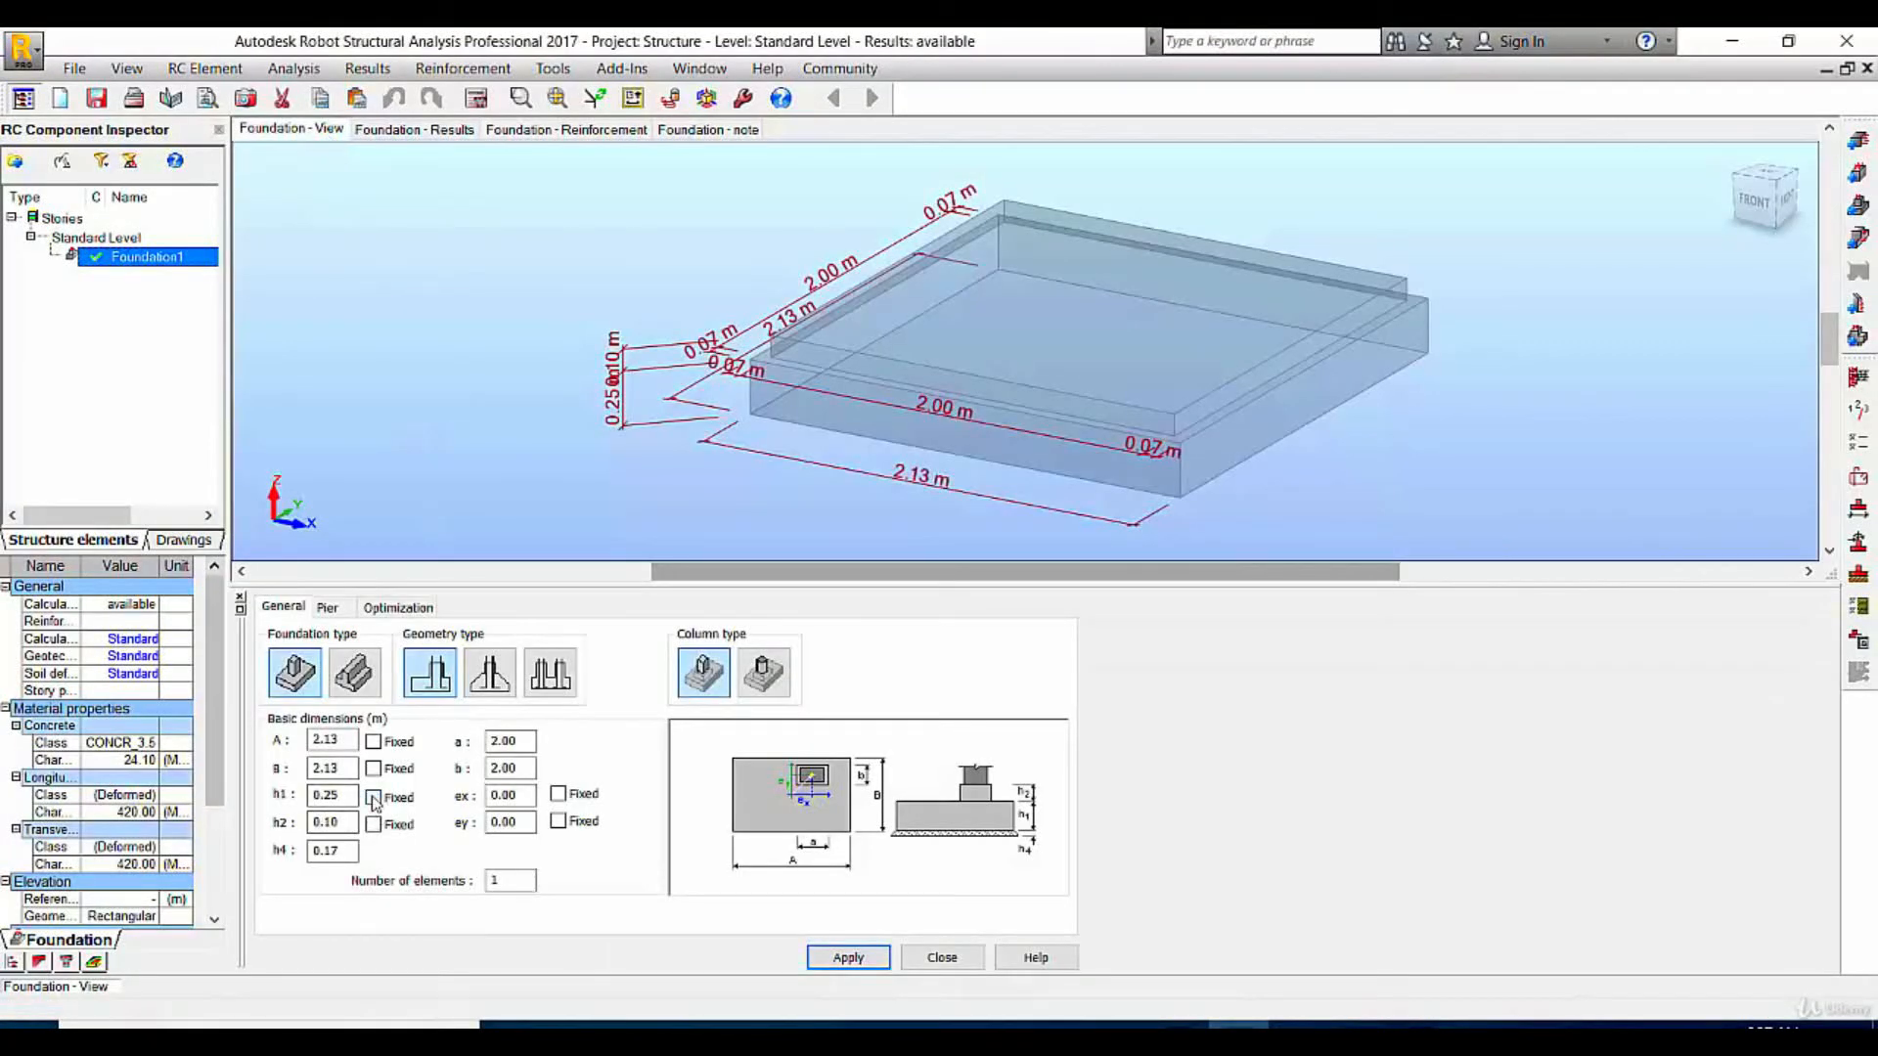
double_click(353, 797)
type("0.7")
left_click(849, 958)
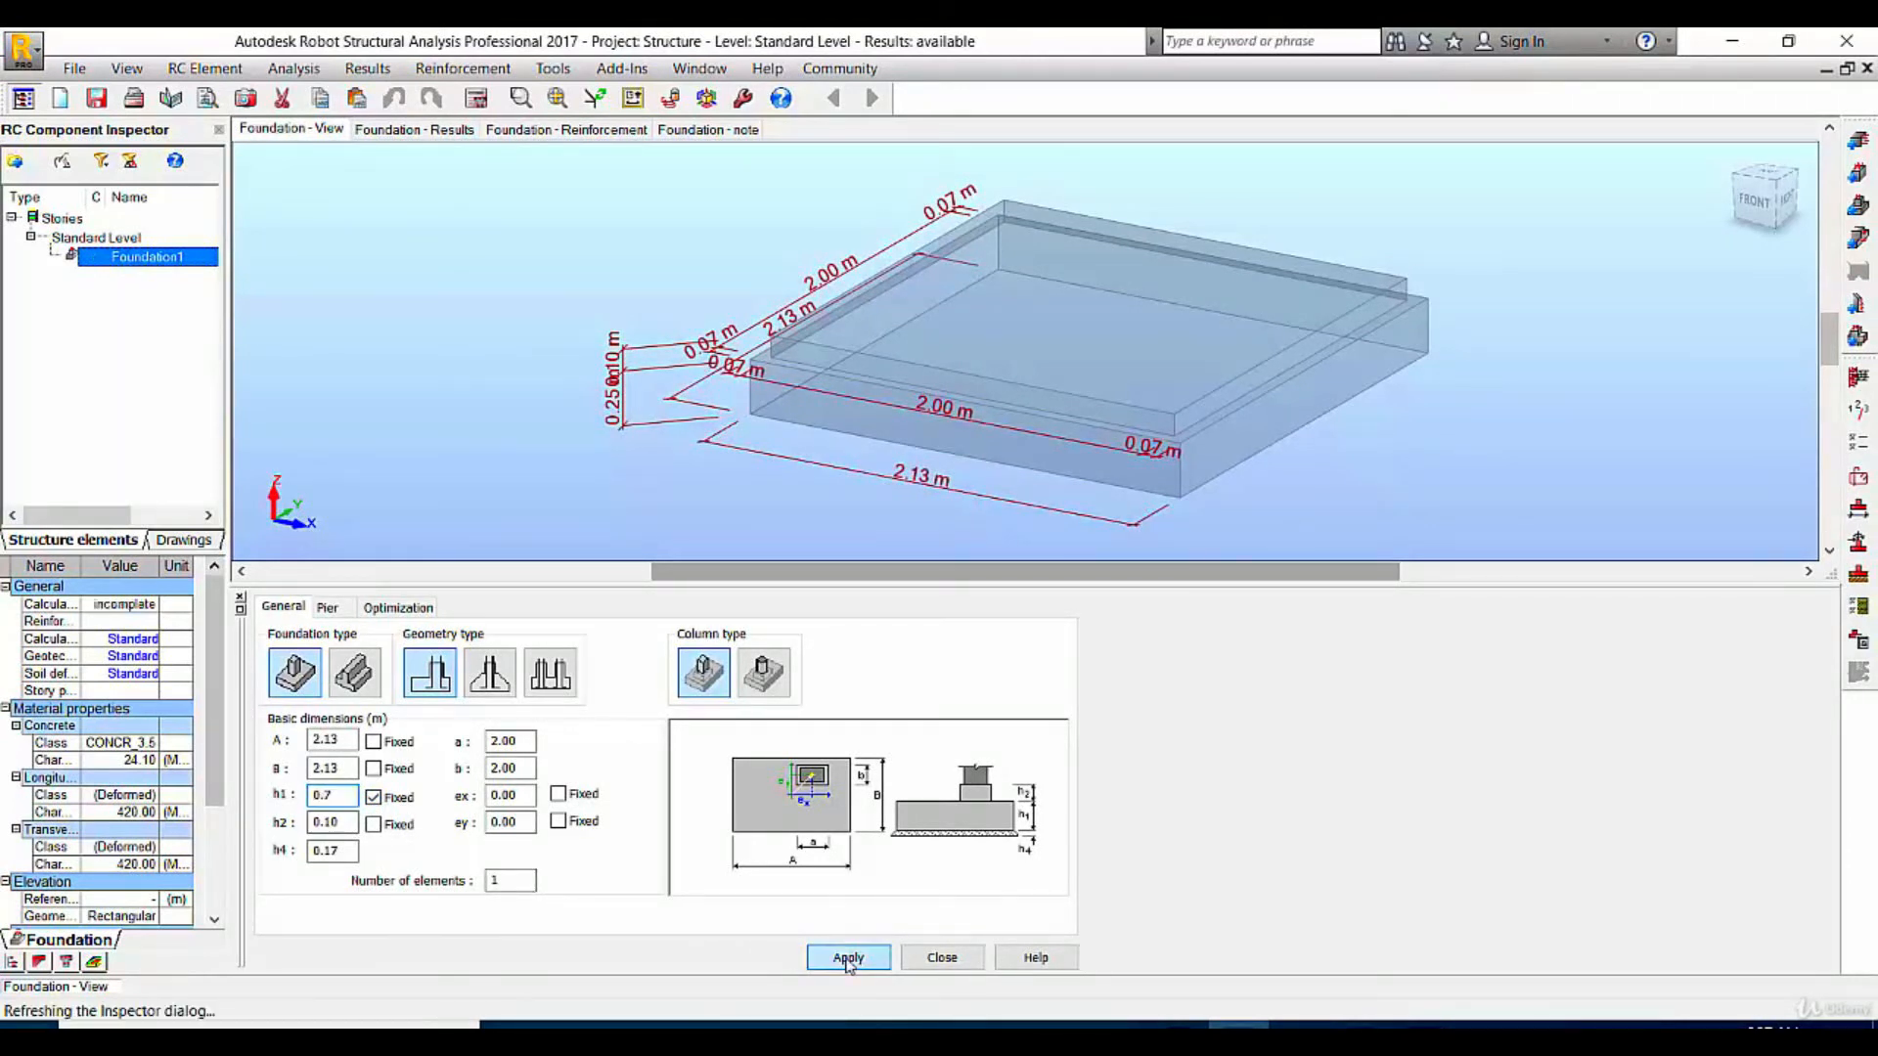
left_click(476, 98)
left_click(1025, 649)
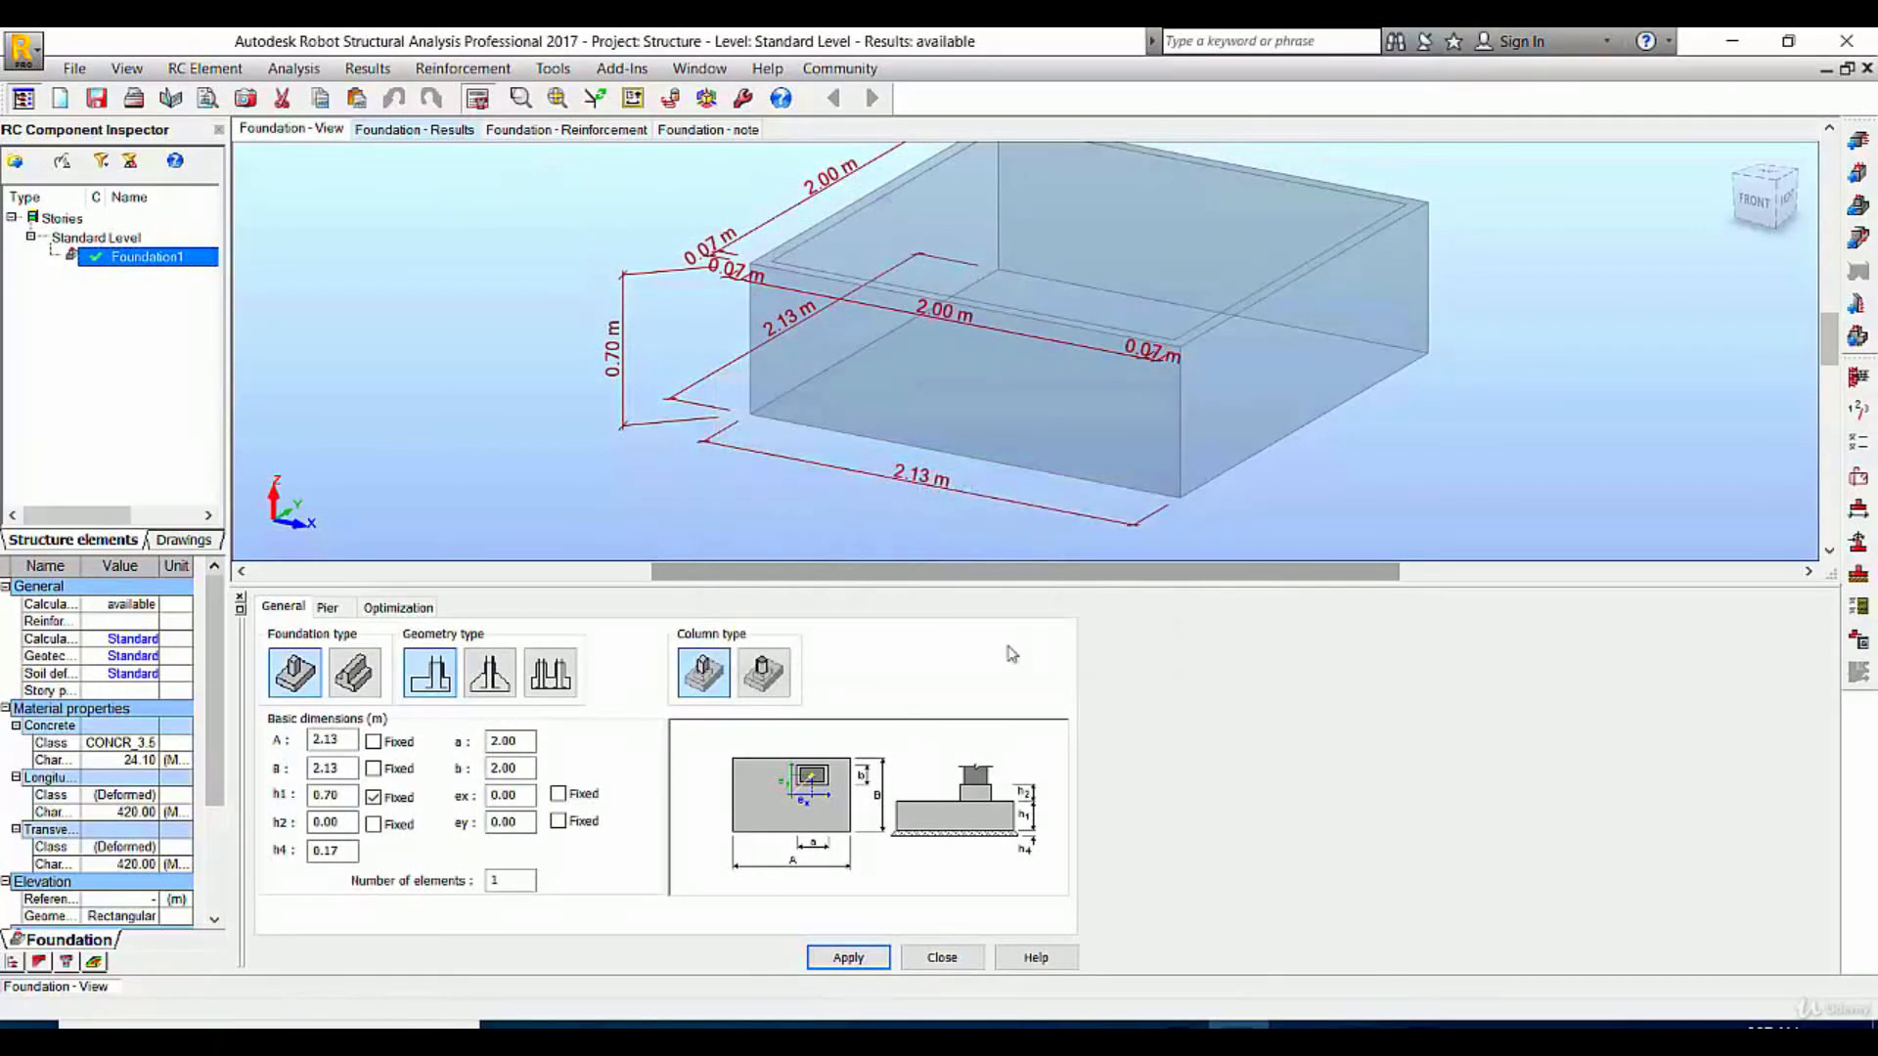
Inspect the recalculated footing's bottom reinforcement mesh and dowel bars in 3D from below and from the back
left_click(546, 134)
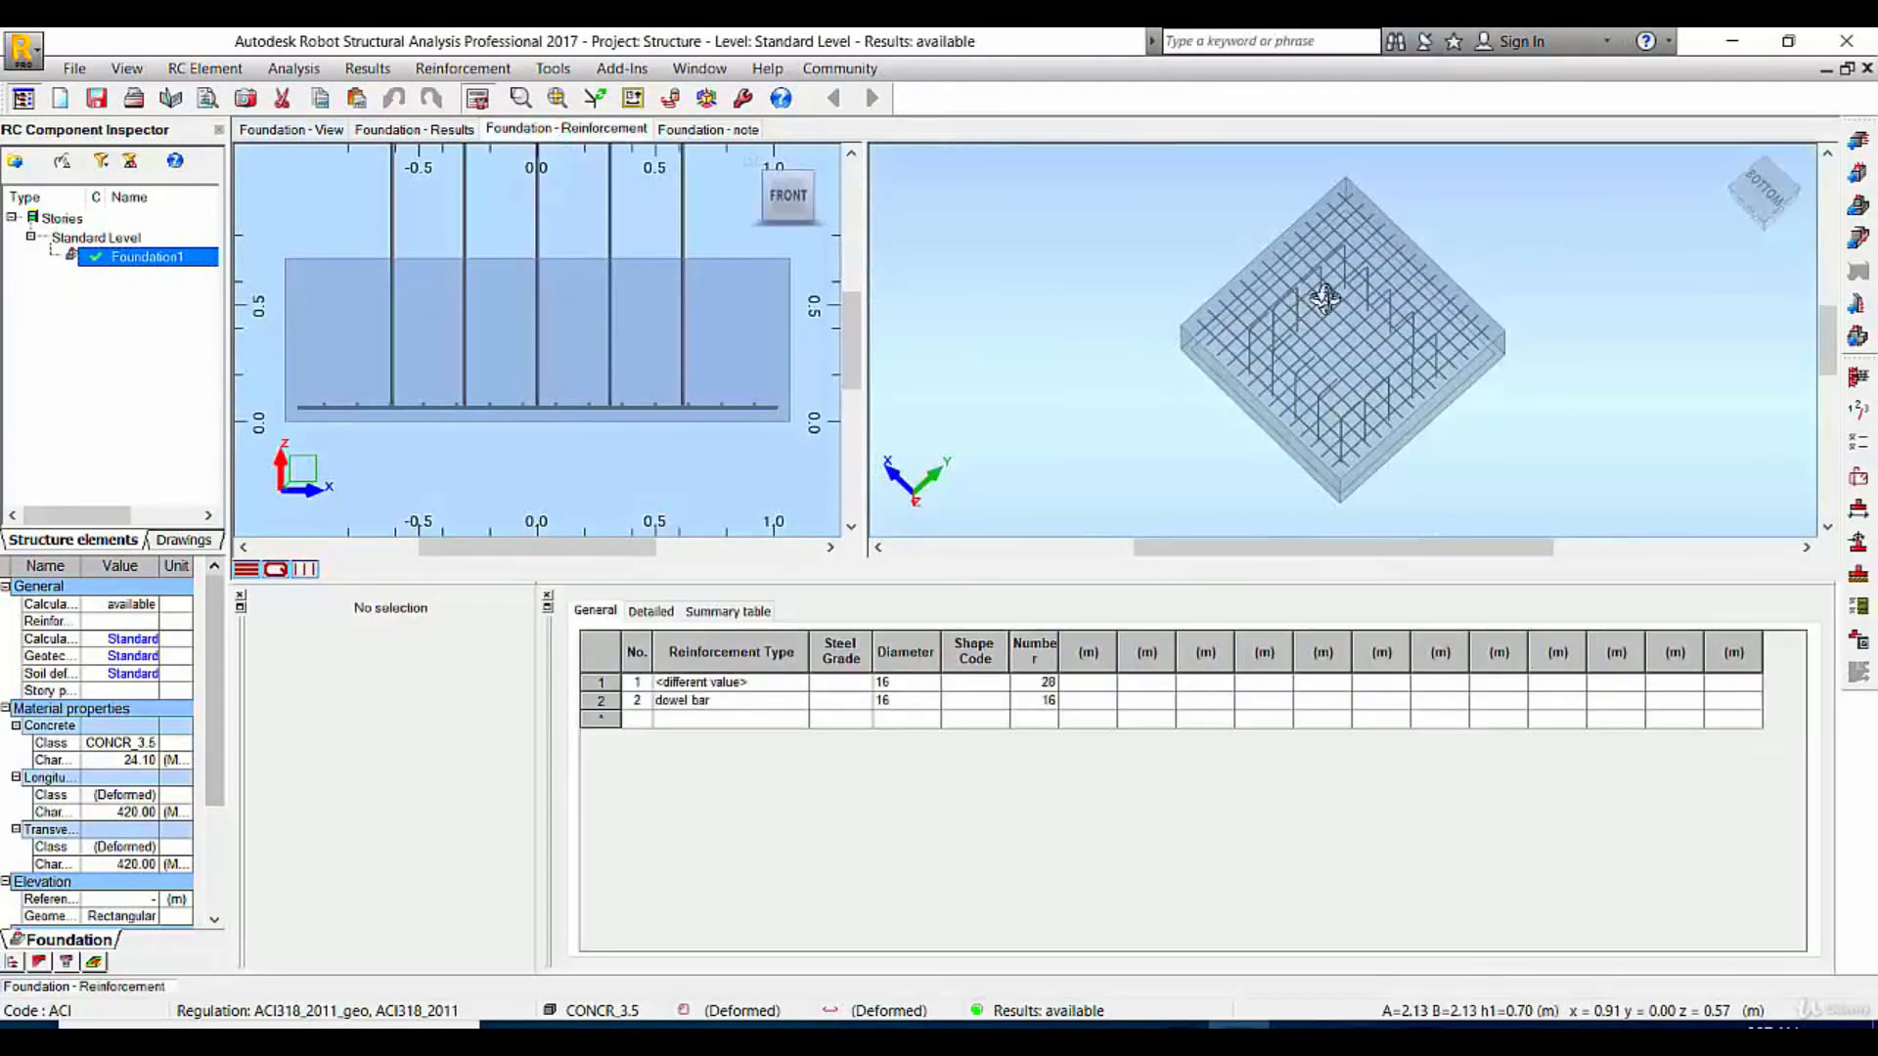
left_click_drag(1417, 304, 1512, 350)
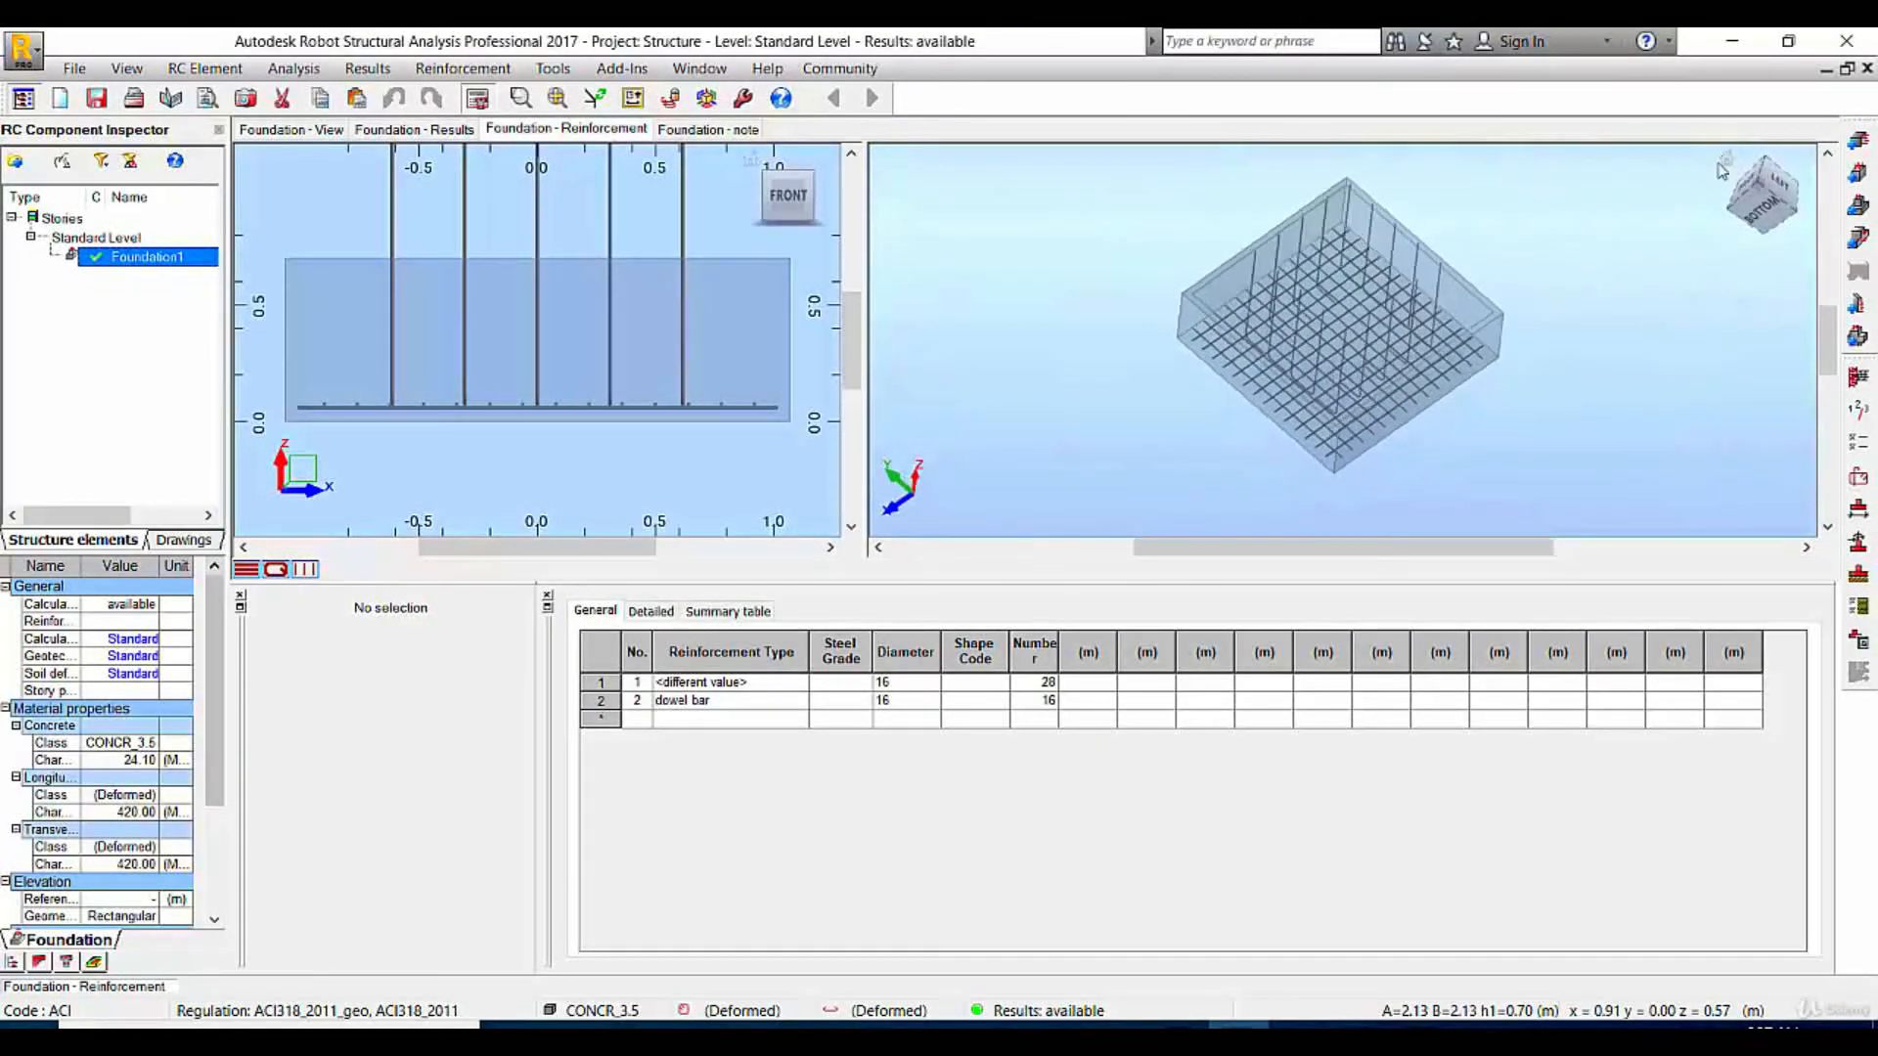
left_click_drag(1722, 172, 1591, 235)
left_click_drag(1093, 397, 1325, 455)
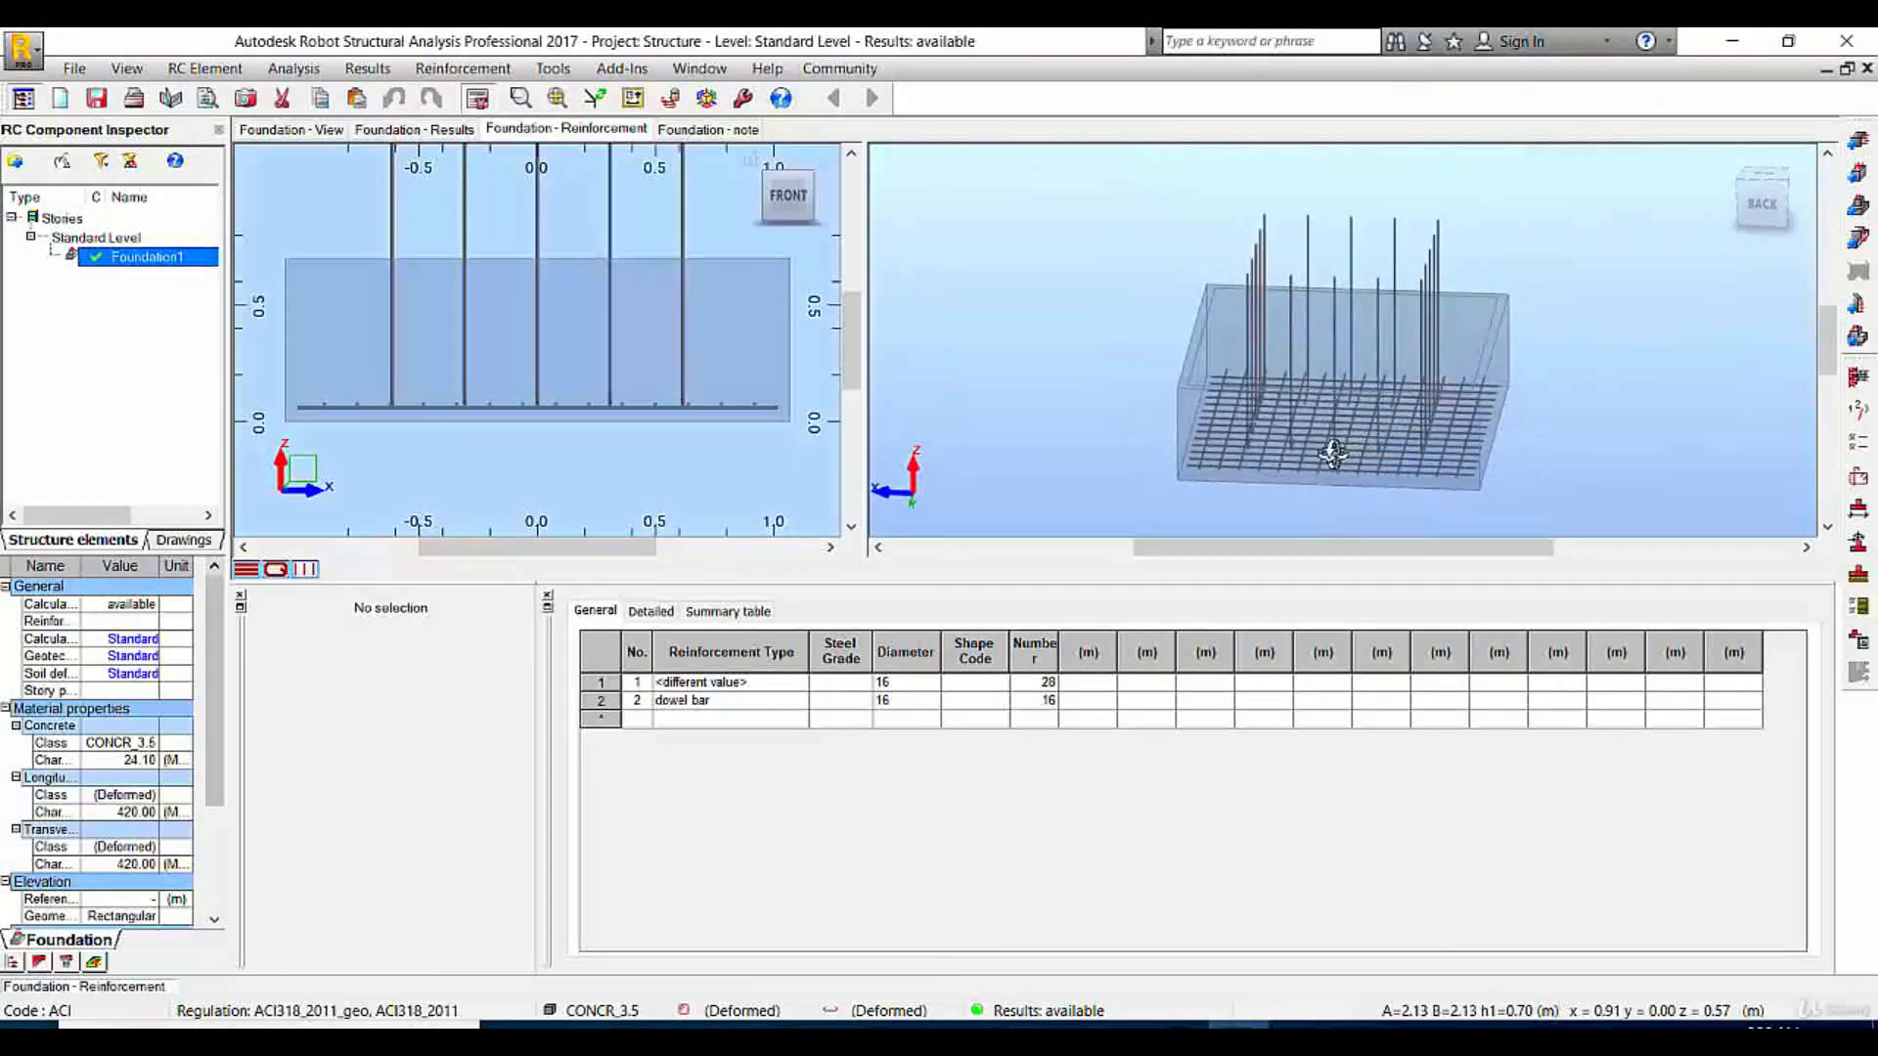